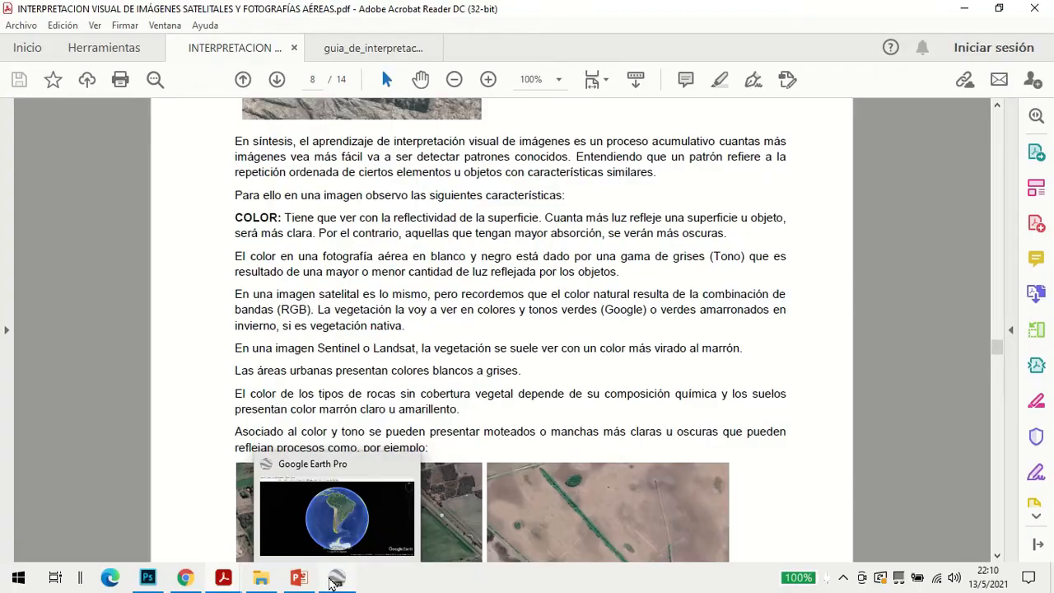
Switch to Google Earth Pro and bring central Argentina around Córdoba province into view
left_click(339, 470)
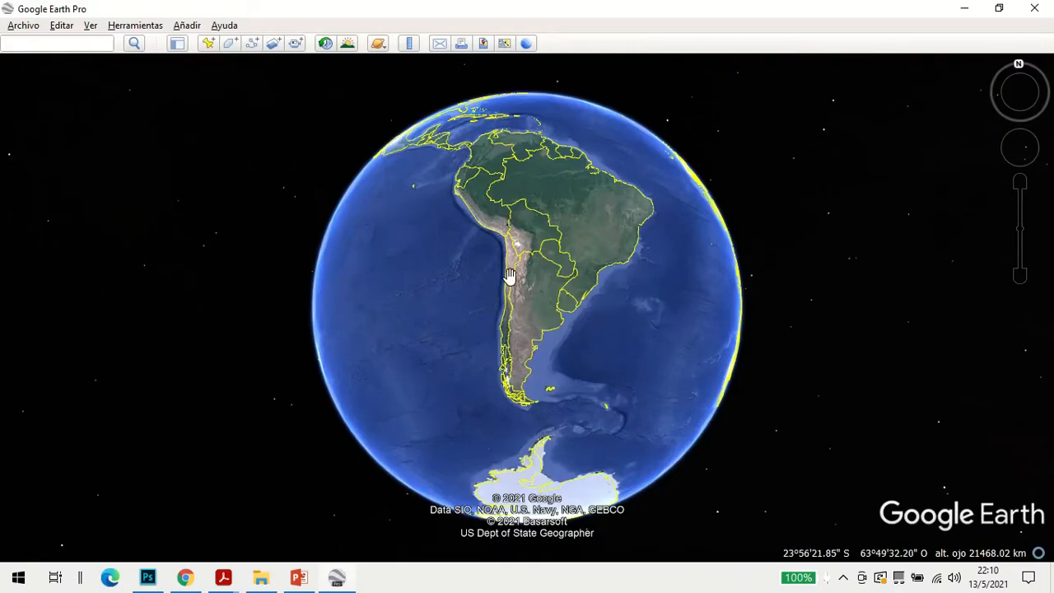
left_click_drag(576, 275, 543, 240)
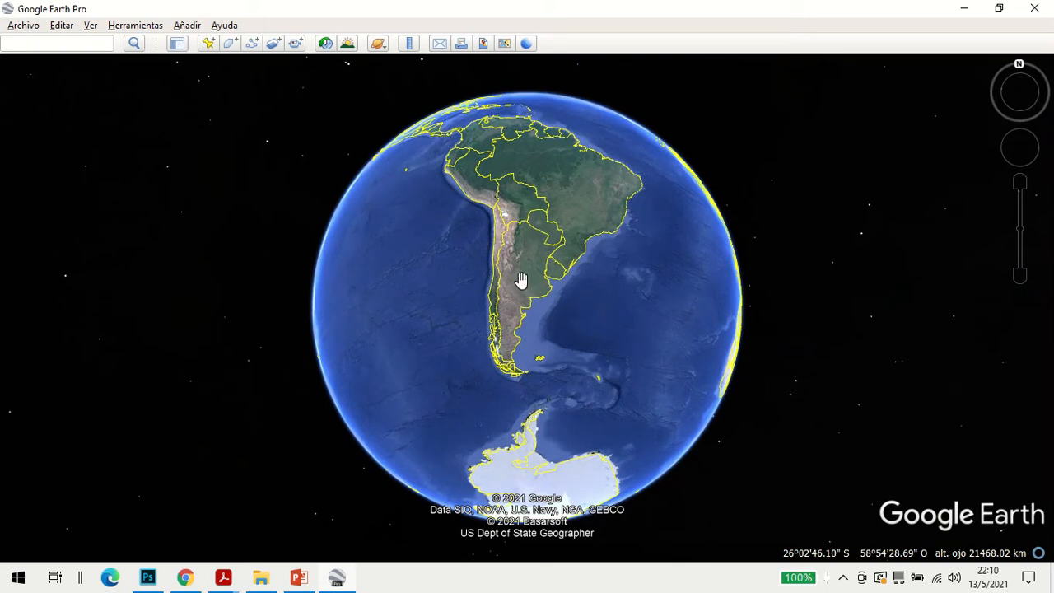
mouse_move(1021, 233)
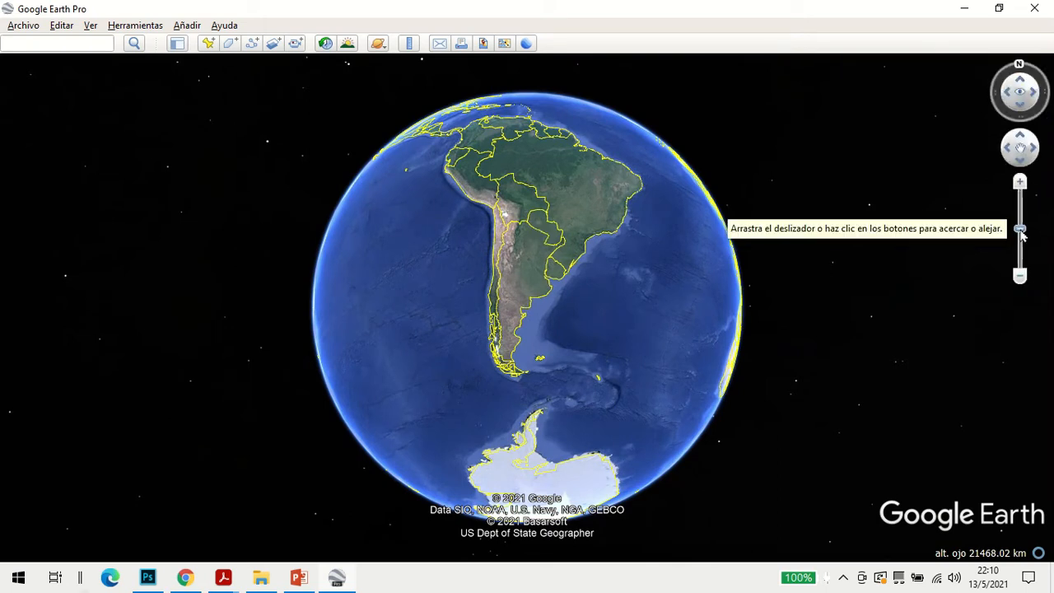
left_click_drag(1021, 234, 1028, 187)
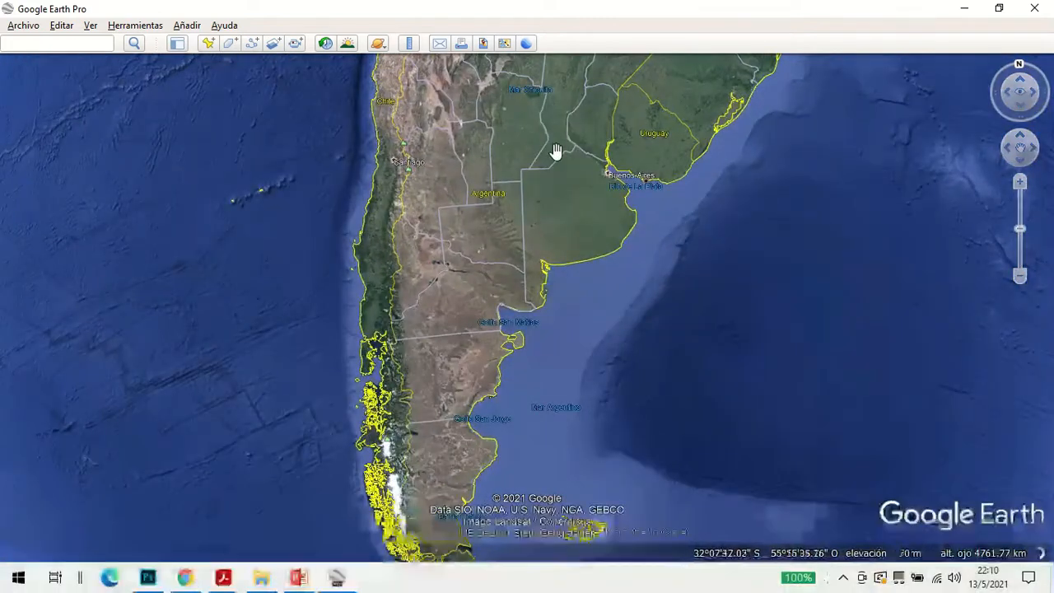
left_click_drag(556, 153, 541, 294)
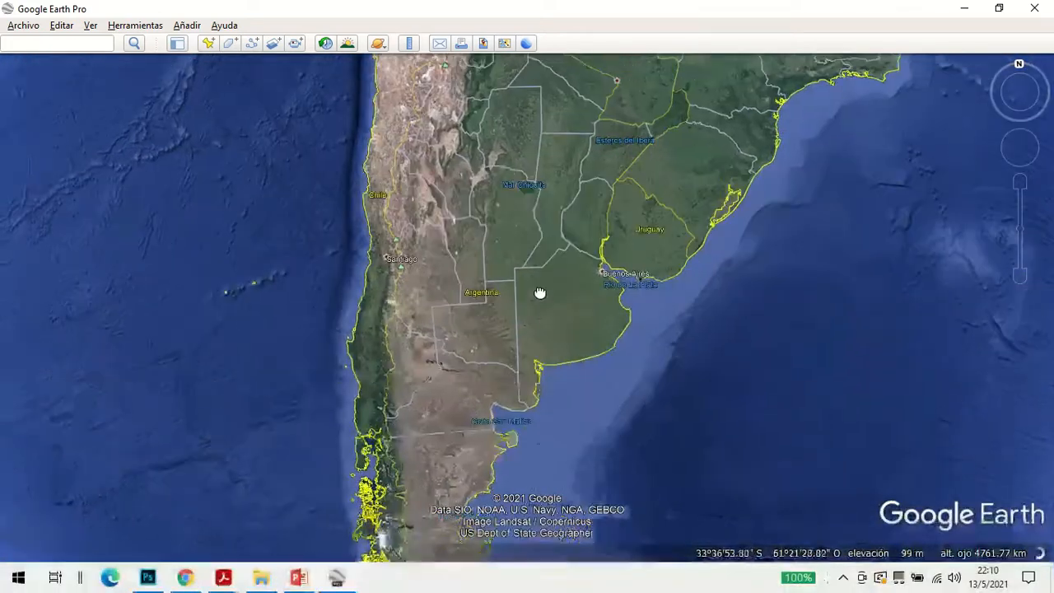
scroll(488, 248, "up", 5)
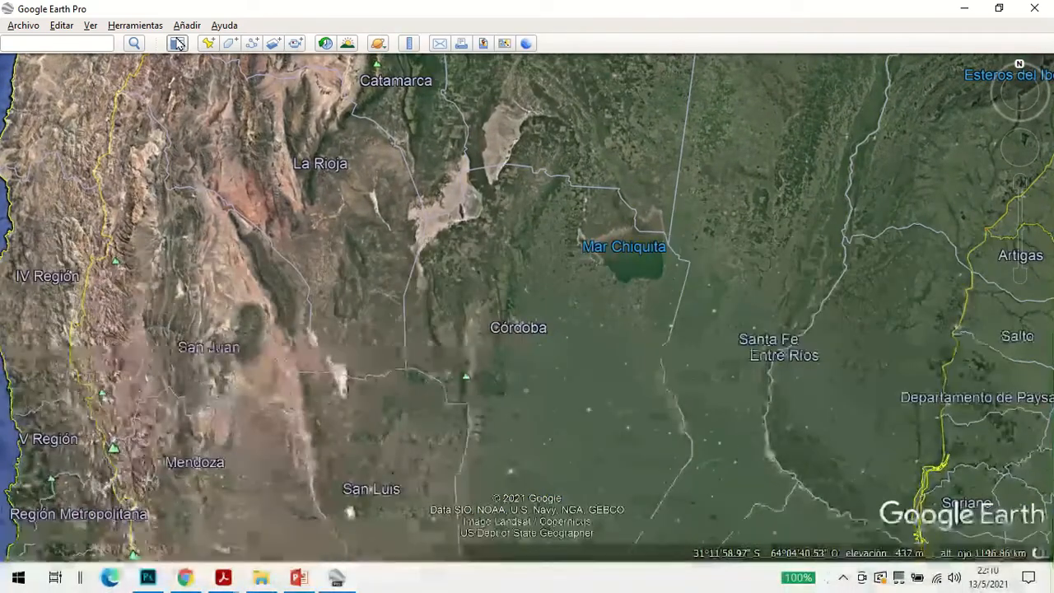
Show the sidebar to review the saved places and available layers, and hide it again
left_click(177, 43)
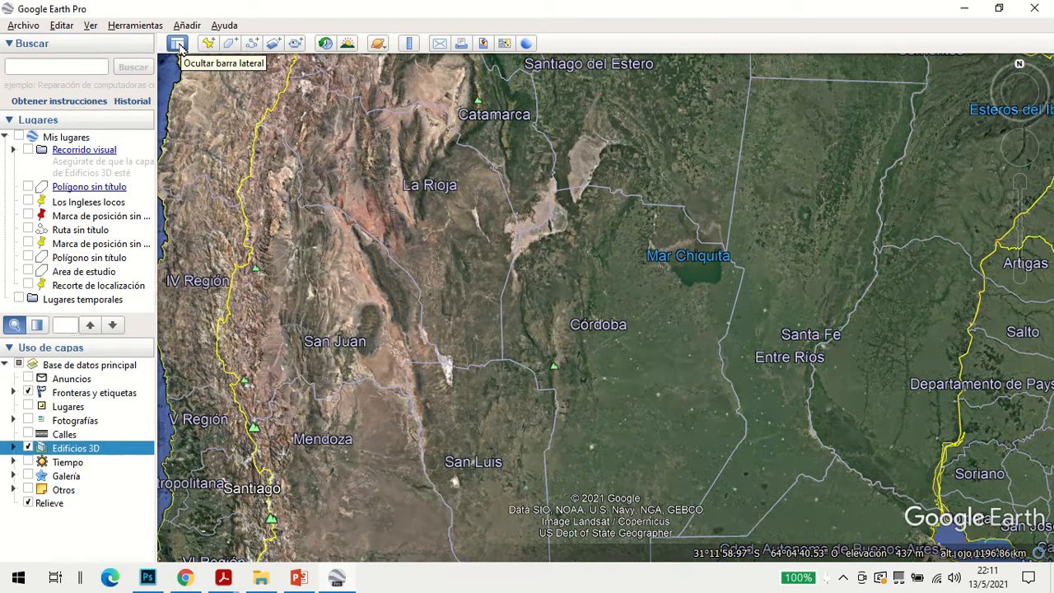
left_click(177, 44)
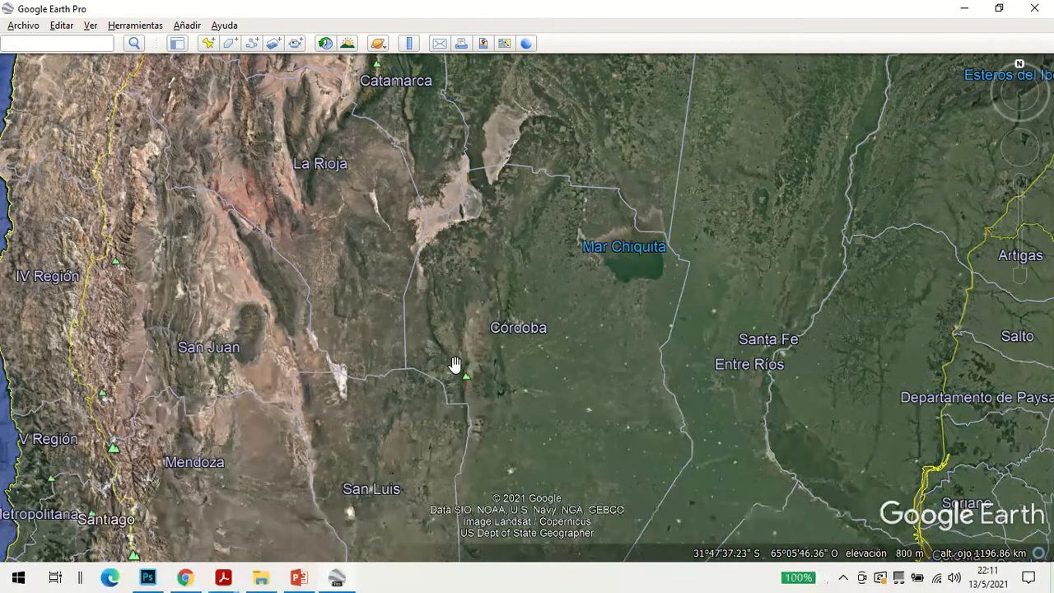
Bring the city of Córdoba and neighbouring Villa Carlos Paz into view at an eye altitude of about 76 km
scroll(471, 327, "up", 5)
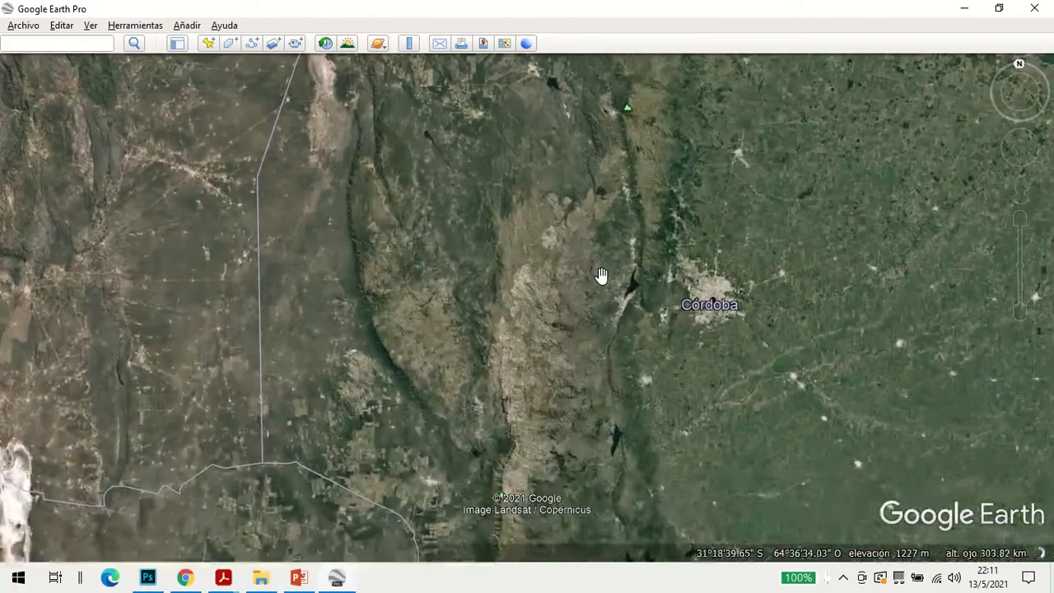
left_click_drag(671, 305, 456, 316)
scroll(430, 307, "up", 3)
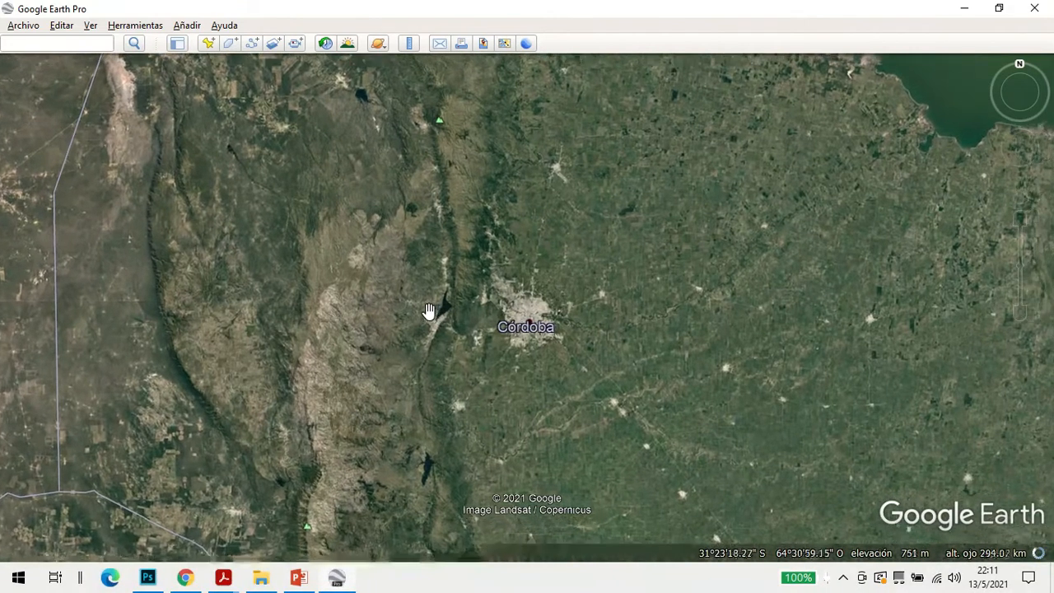
scroll(516, 335, "up", 3)
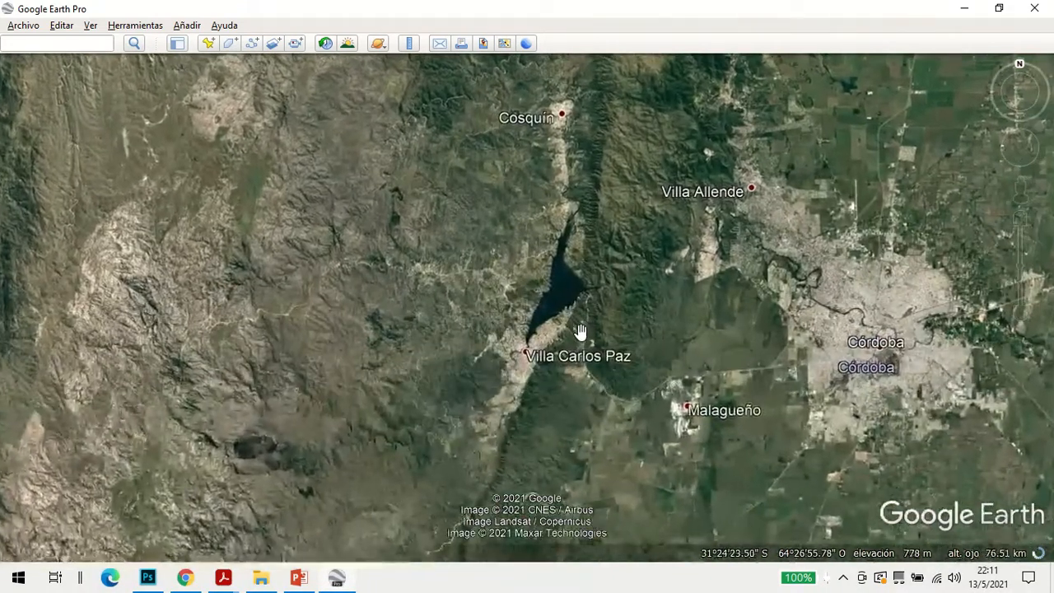
left_click_drag(579, 331, 436, 324)
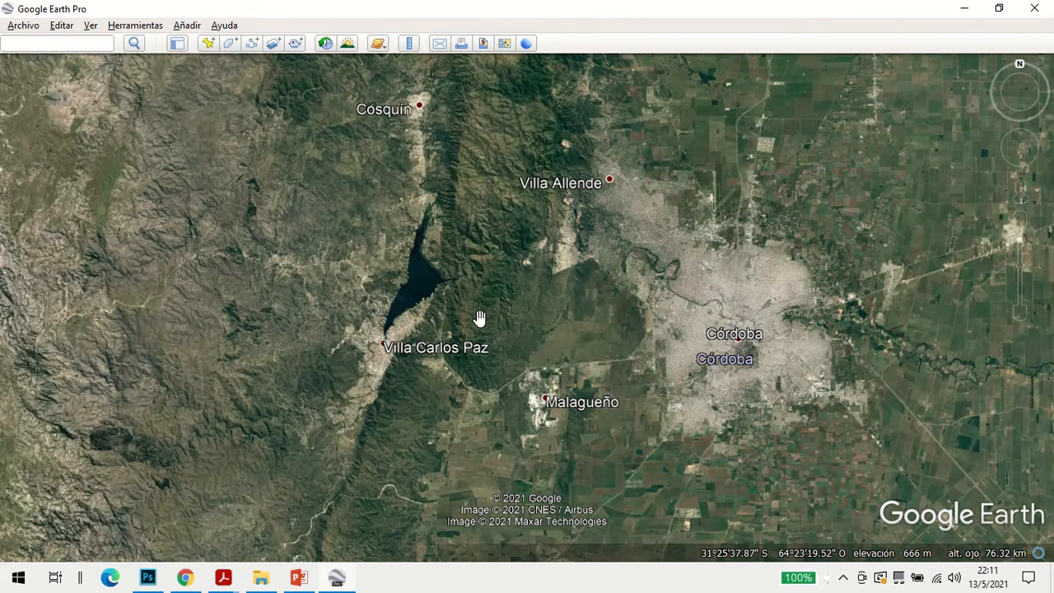
Examine the urban area of Villa Carlos Paz beside the lake at an eye altitude of about 12 km
scroll(443, 319, "up", 3)
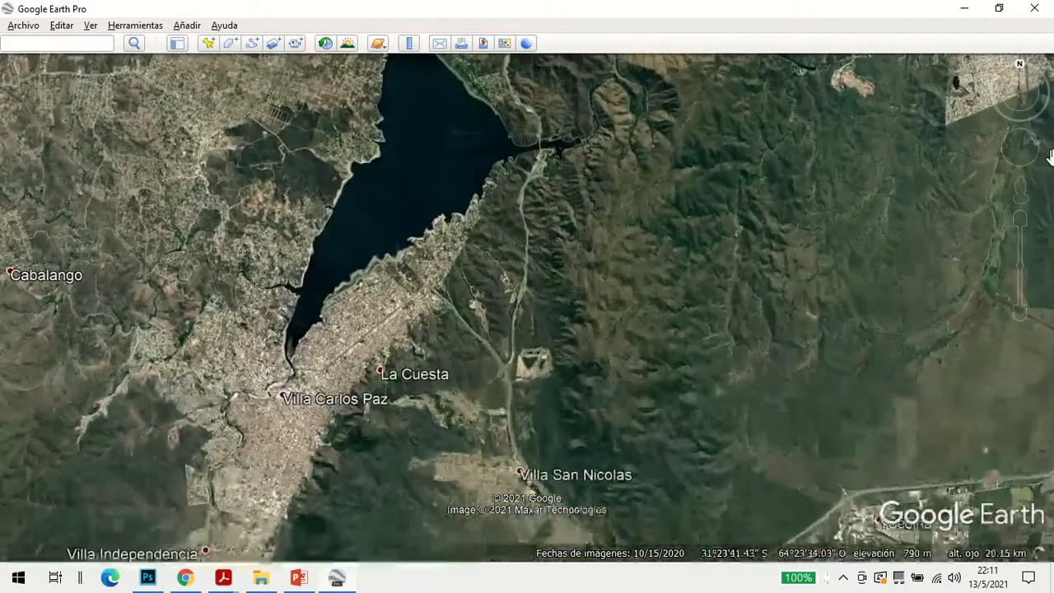
mouse_move(1014, 263)
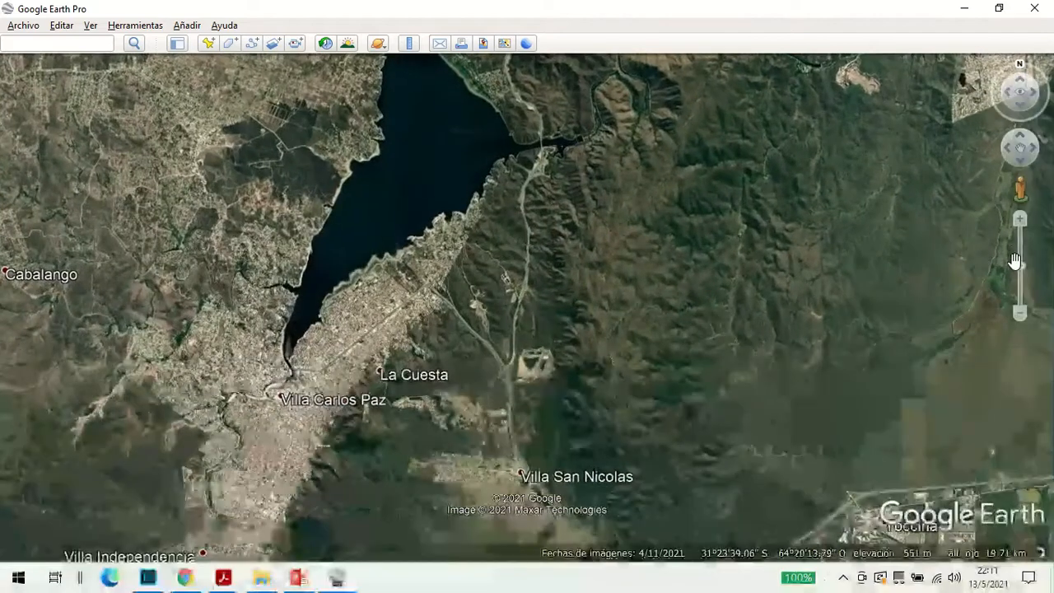
left_click_drag(1021, 267, 1019, 251)
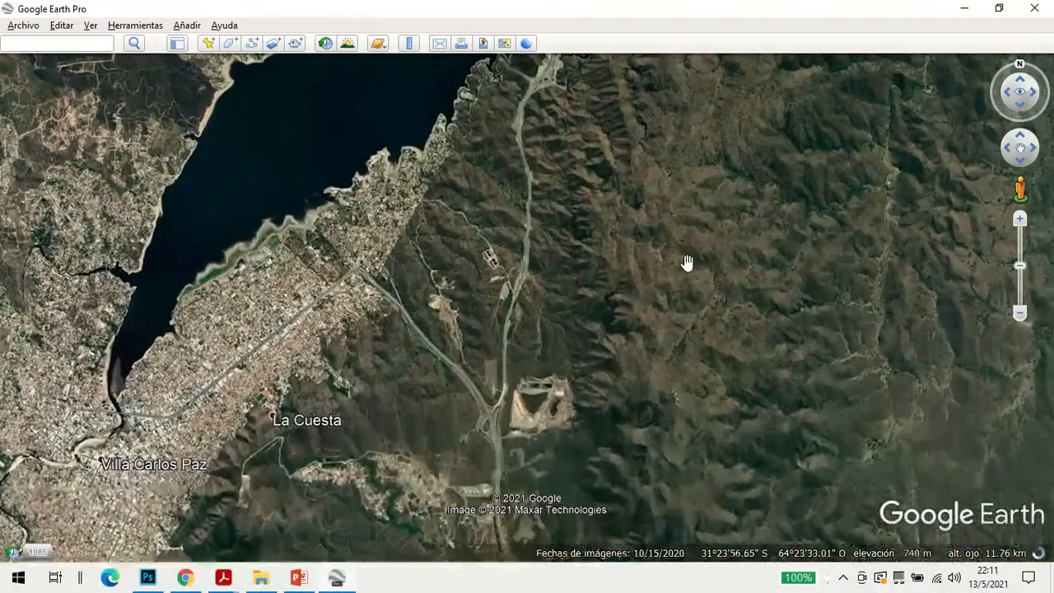
left_click_drag(686, 261, 724, 181)
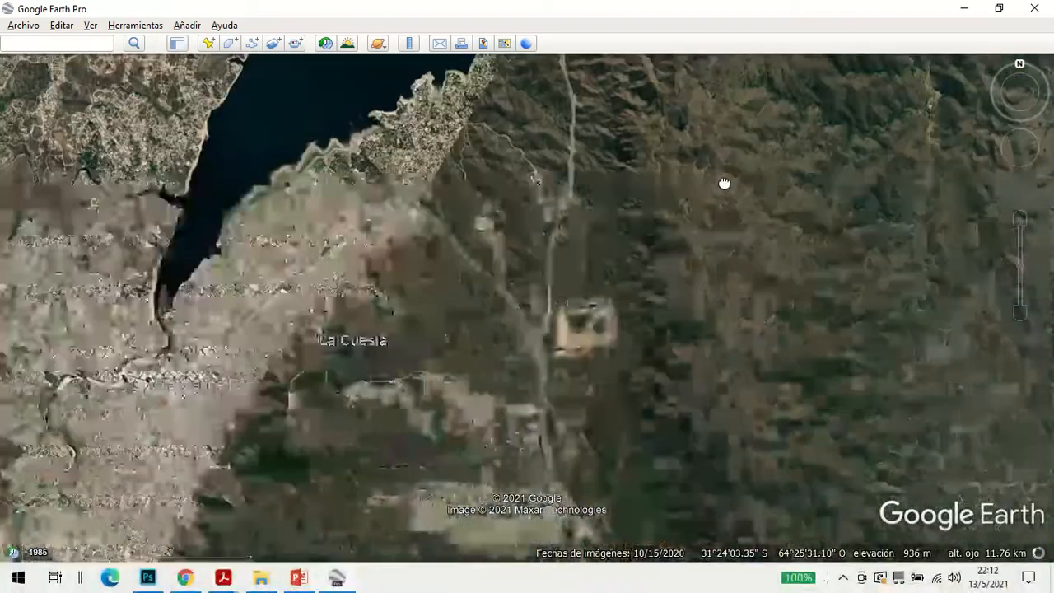
left_click_drag(385, 323, 451, 316)
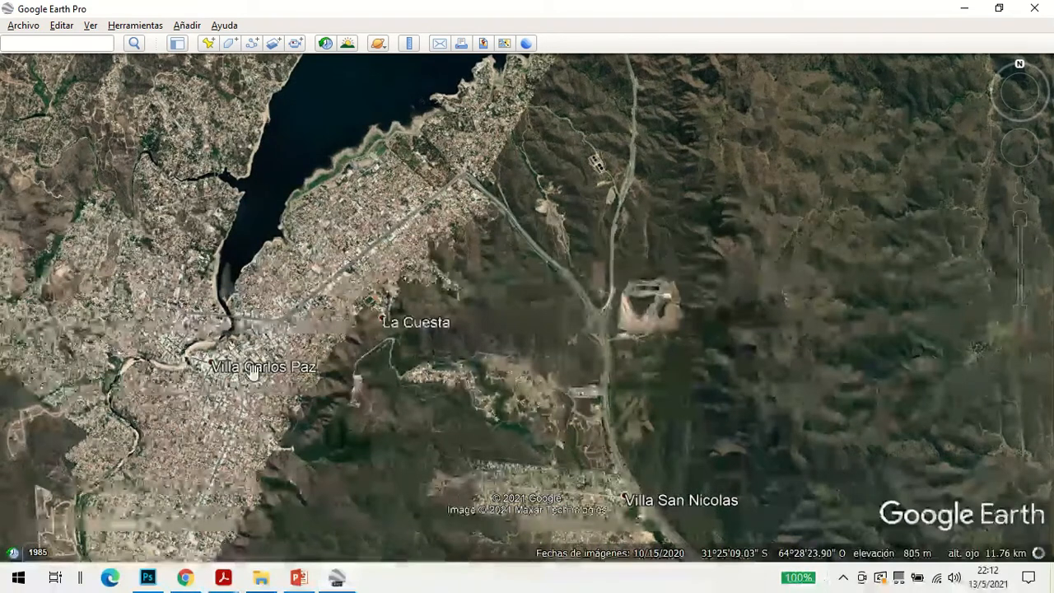
left_click_drag(536, 355, 623, 360)
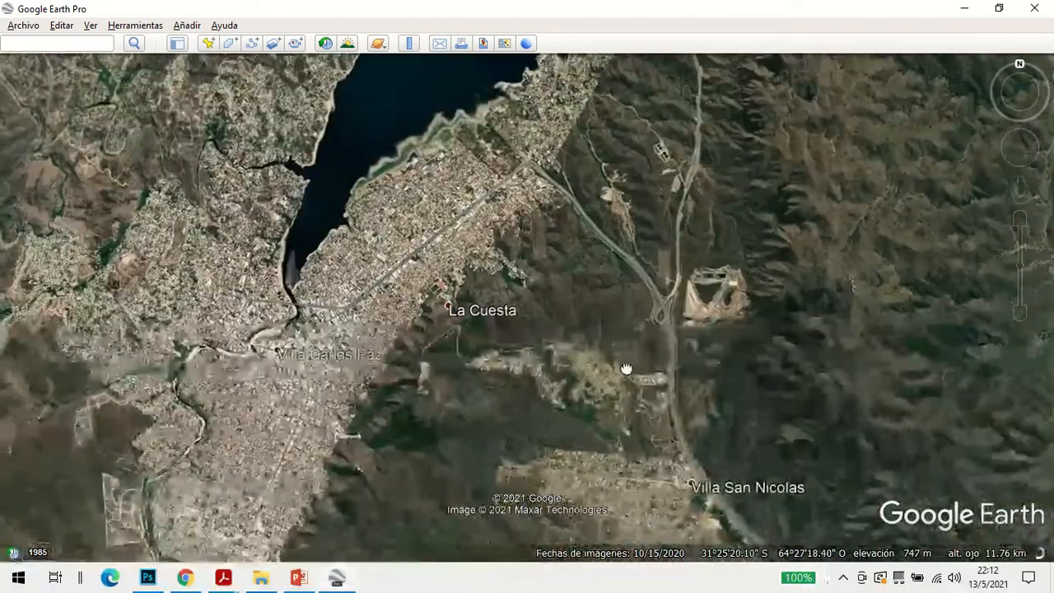
Turn the Fronteras y etiquetas layer off and on again to compare the unlabelled and labelled imagery, and hide the sidebar
left_click(177, 43)
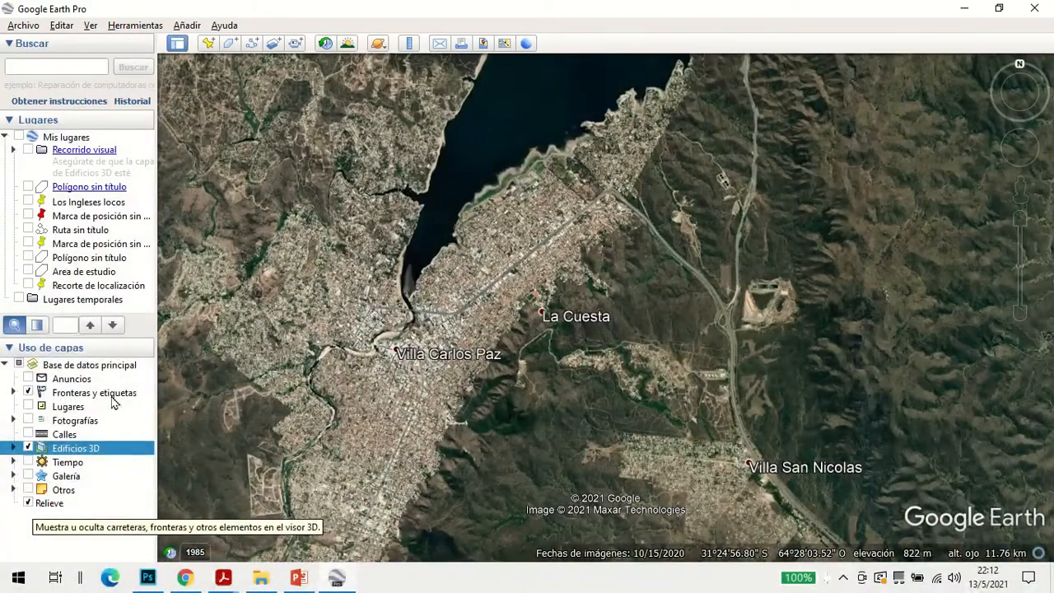
left_click(28, 393)
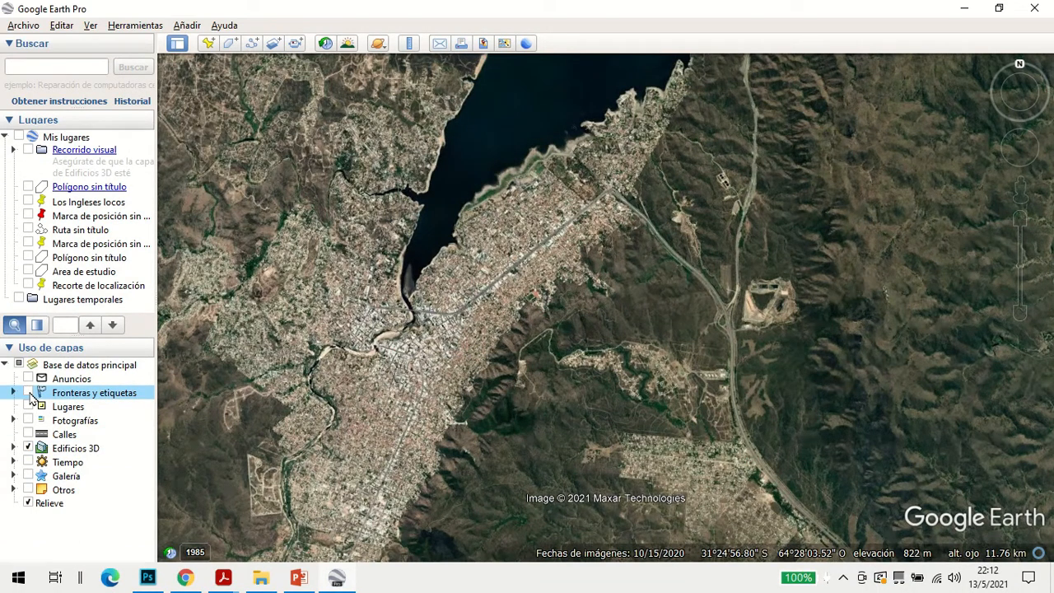
left_click(29, 393)
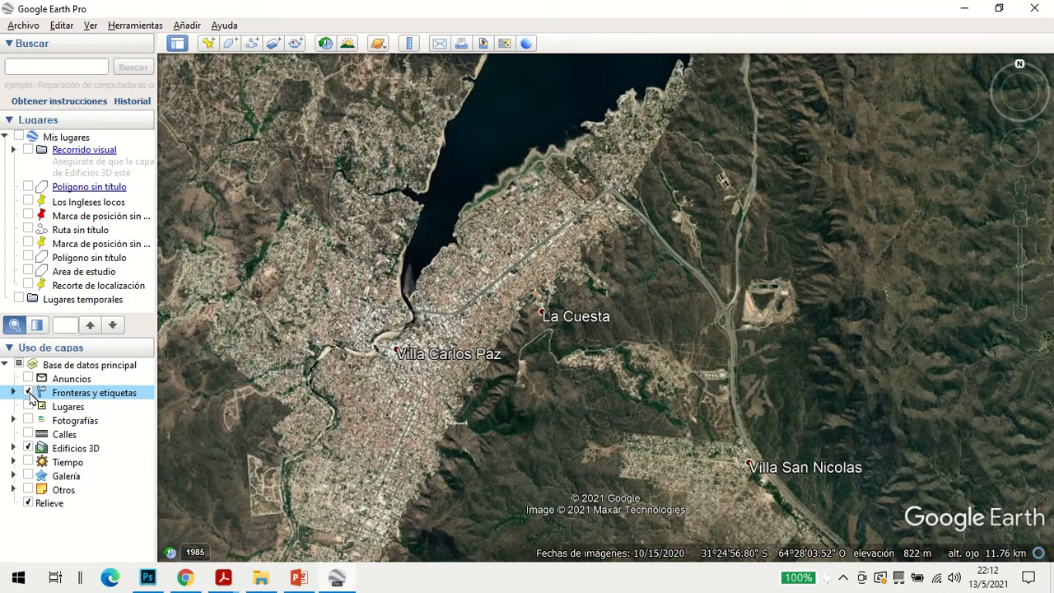
left_click(177, 43)
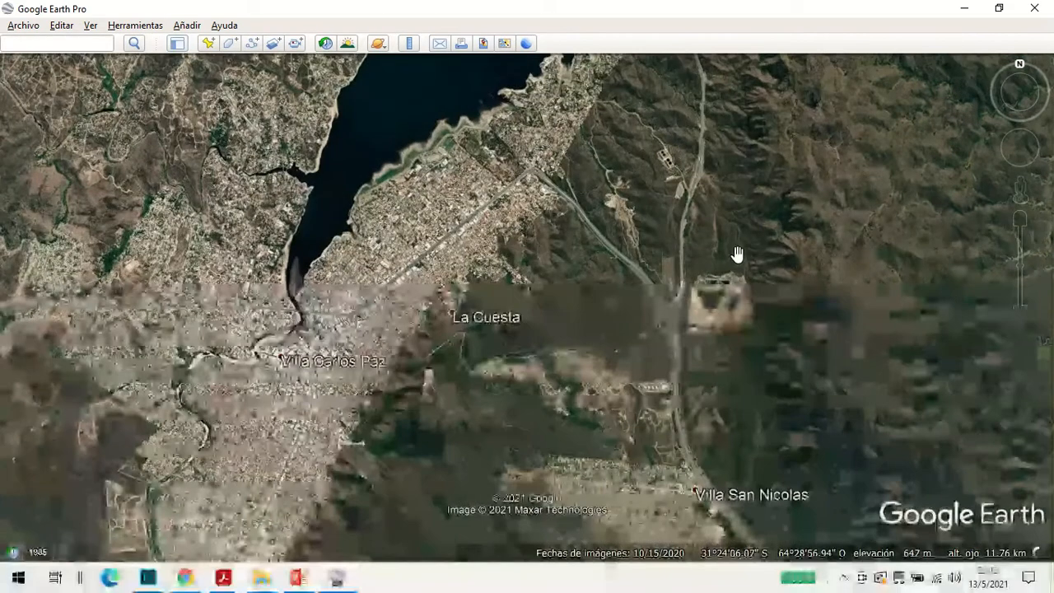
Examine the colours of Lago San Roque, its built-up shore and the vegetated hills to the east
left_click_drag(733, 219, 644, 310)
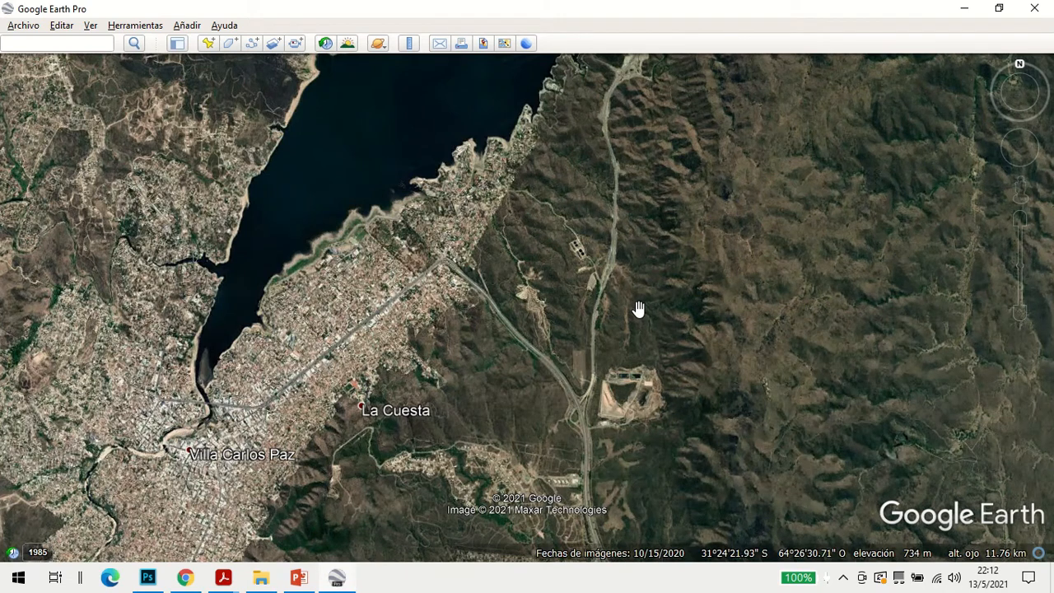
left_click_drag(430, 219, 423, 255)
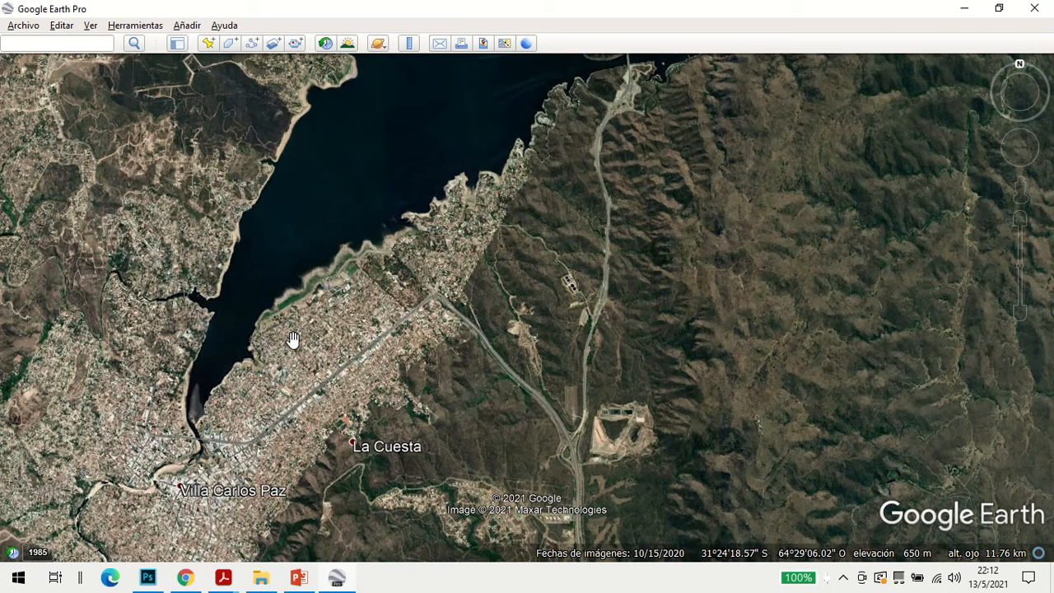
left_click_drag(489, 275, 322, 425)
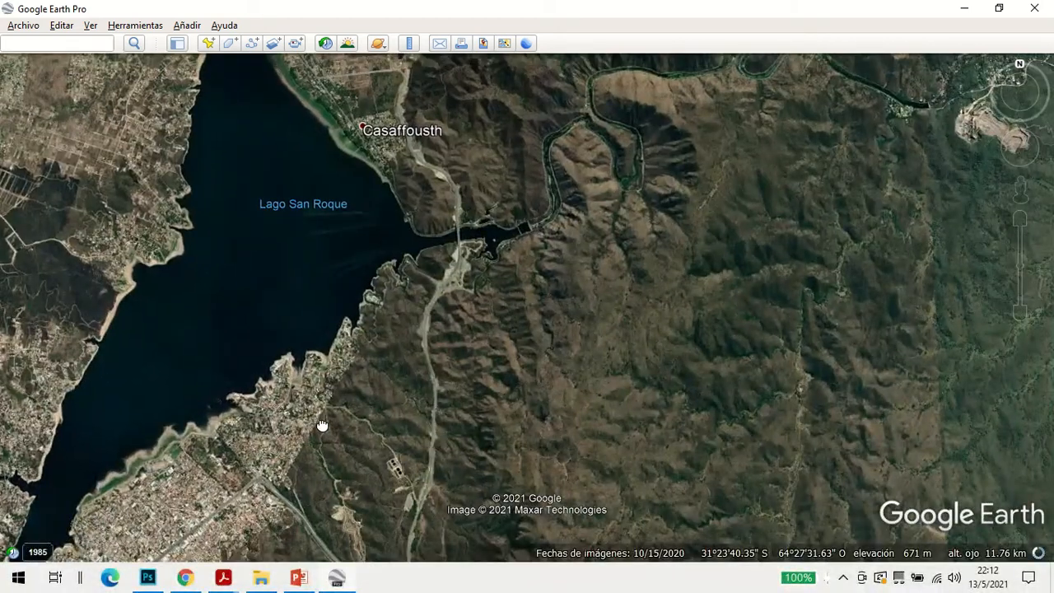
left_click_drag(321, 426, 392, 329)
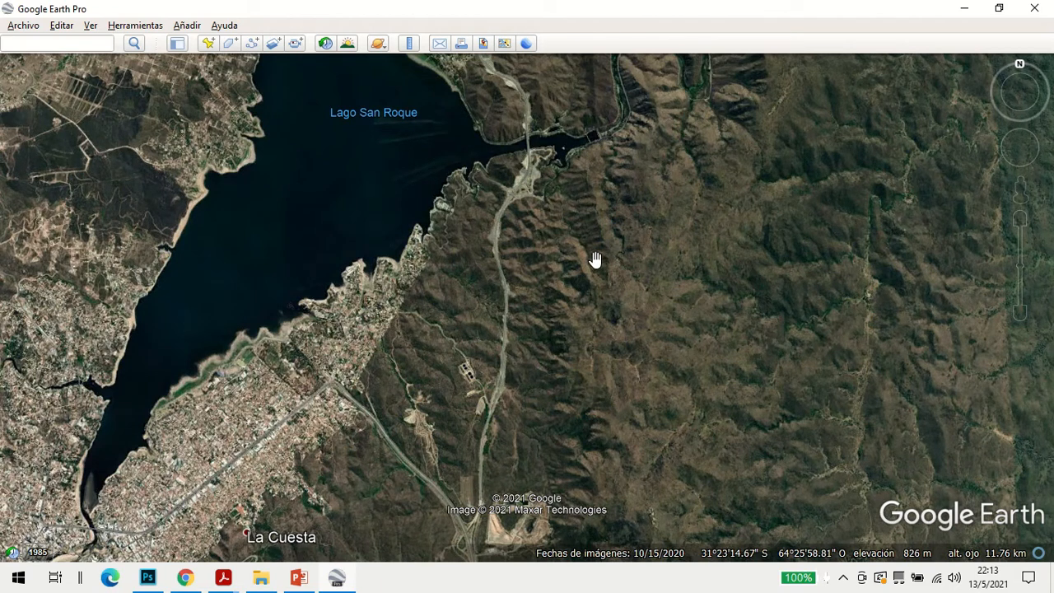
left_click_drag(600, 249, 531, 329)
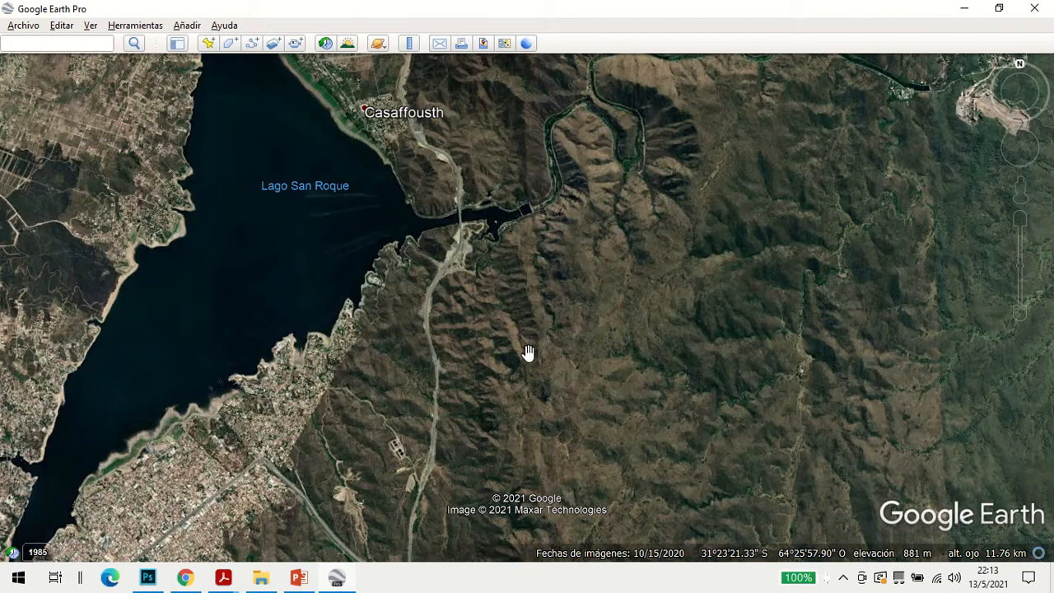
left_click_drag(534, 326, 416, 423)
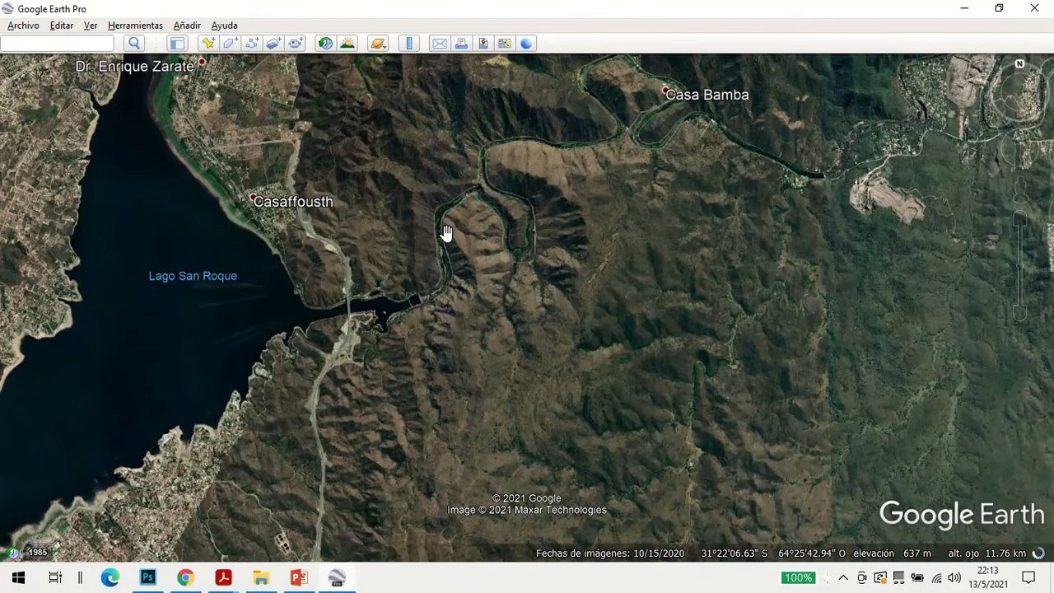
Inspect the winding watercourse between Lago San Roque and Casa Bamba at an eye altitude of about 6.5 km
scroll(520, 226, "up", 2)
scroll(517, 233, "up", 2)
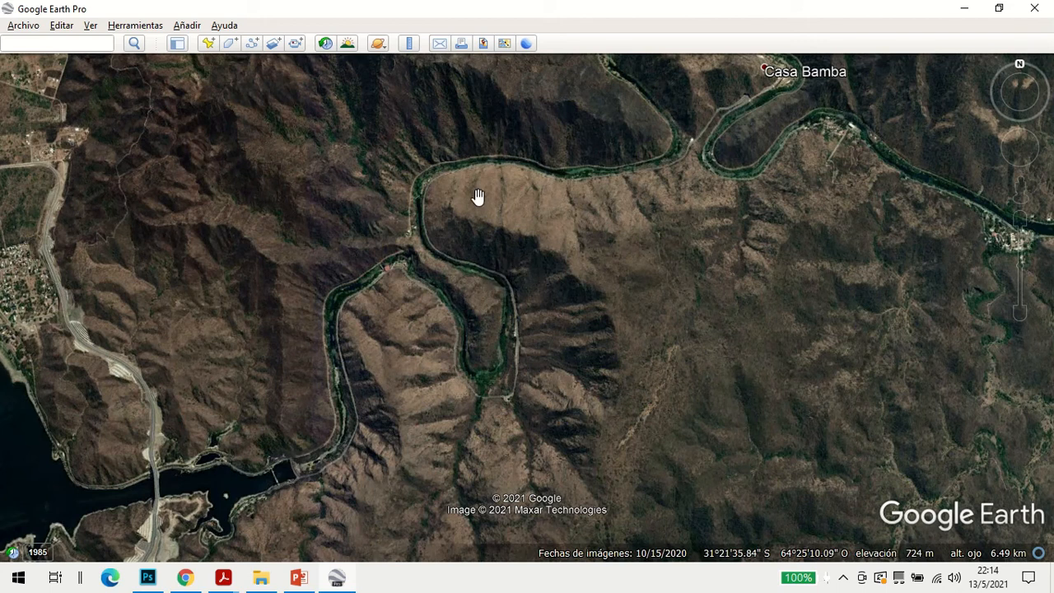
left_click_drag(431, 244, 446, 202)
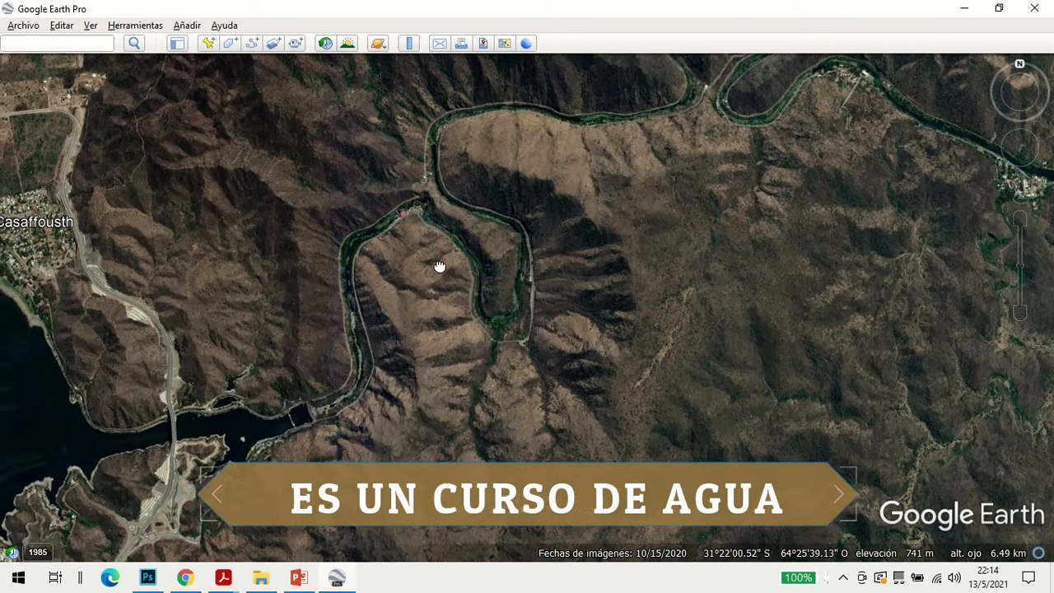
Examine the open water of Lago San Roque and trace the road that bridges its eastern arm southward
left_click_drag(440, 266, 598, 179)
left_click_drag(266, 353, 461, 334)
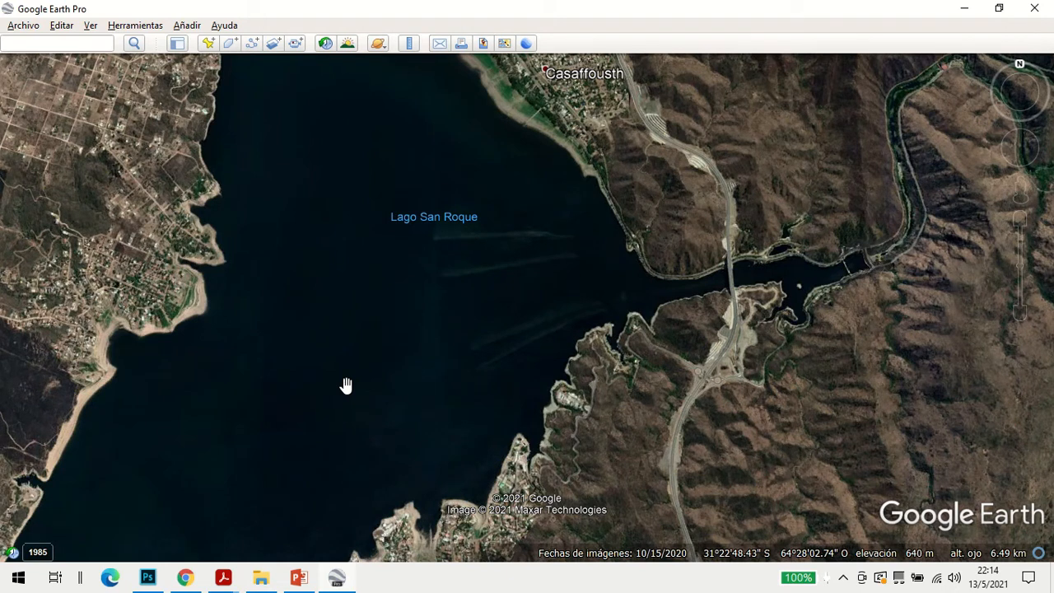
left_click_drag(684, 332, 357, 270)
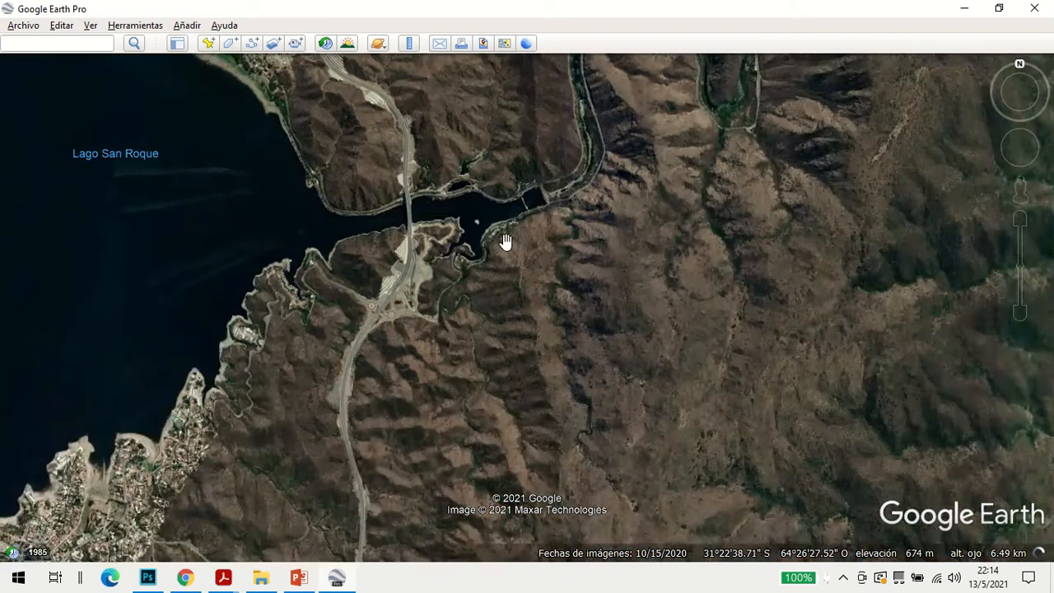
left_click_drag(360, 393, 374, 351)
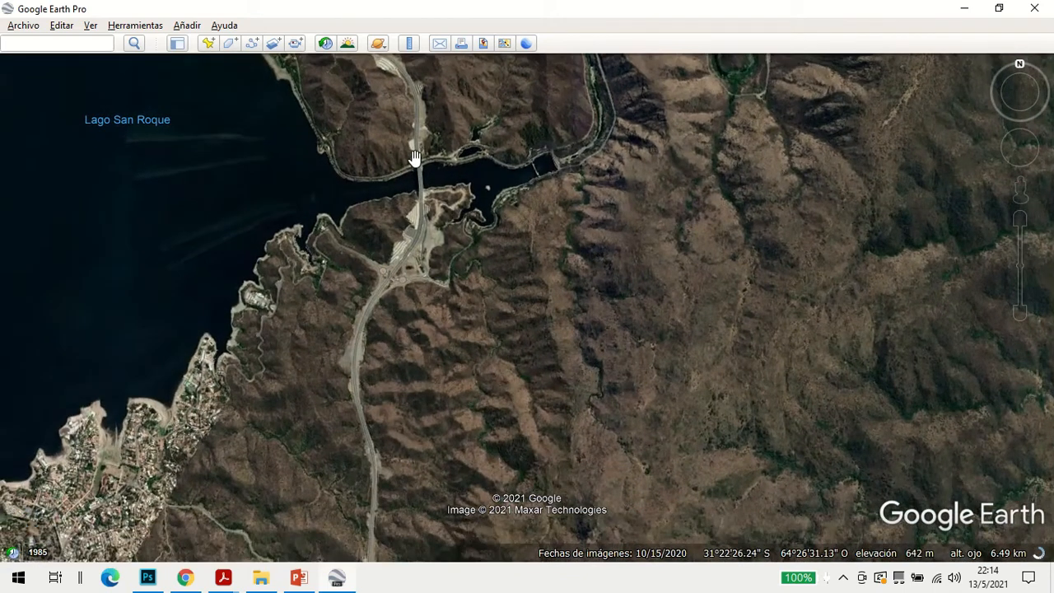
left_click_drag(372, 480, 371, 417)
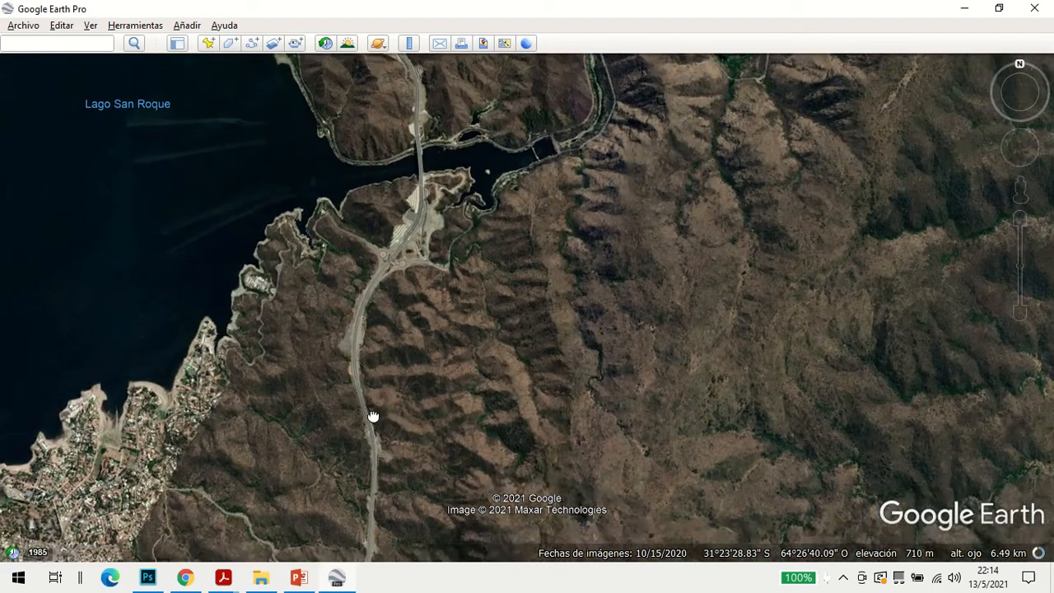
left_click_drag(350, 456, 340, 476)
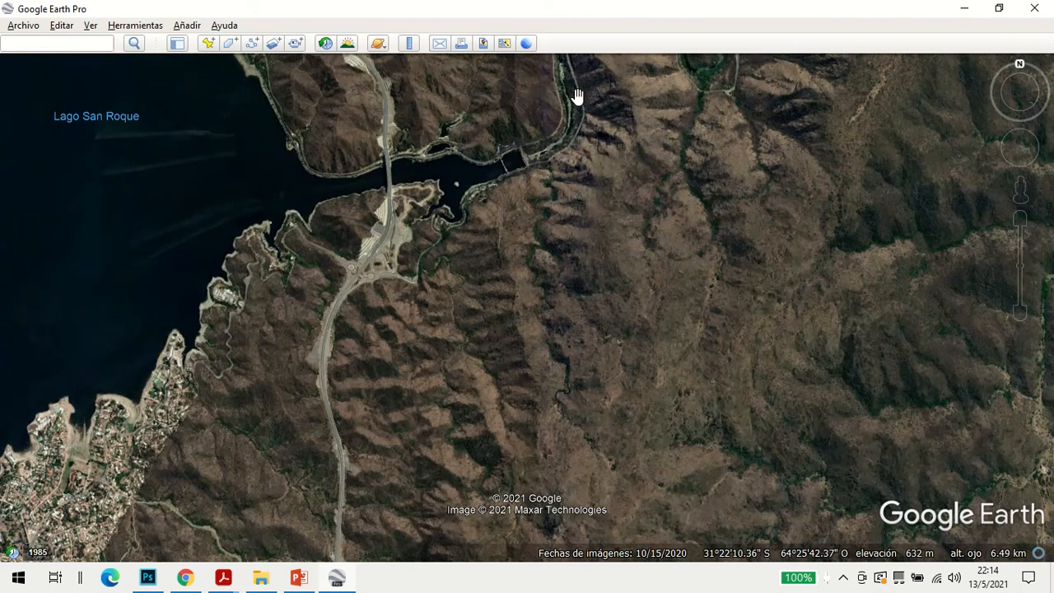
Examine the built-up southeastern shore of Lago San Roque and the roads crossing the adjoining hills at an eye altitude of about 6.5 km
left_click_drag(333, 356, 576, 176)
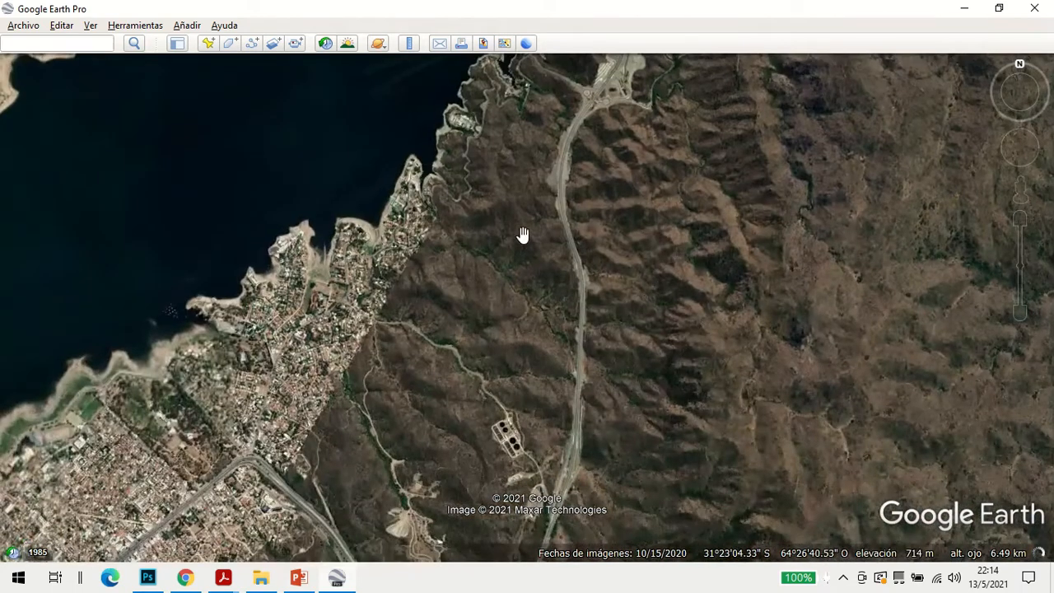
left_click_drag(391, 343, 478, 233)
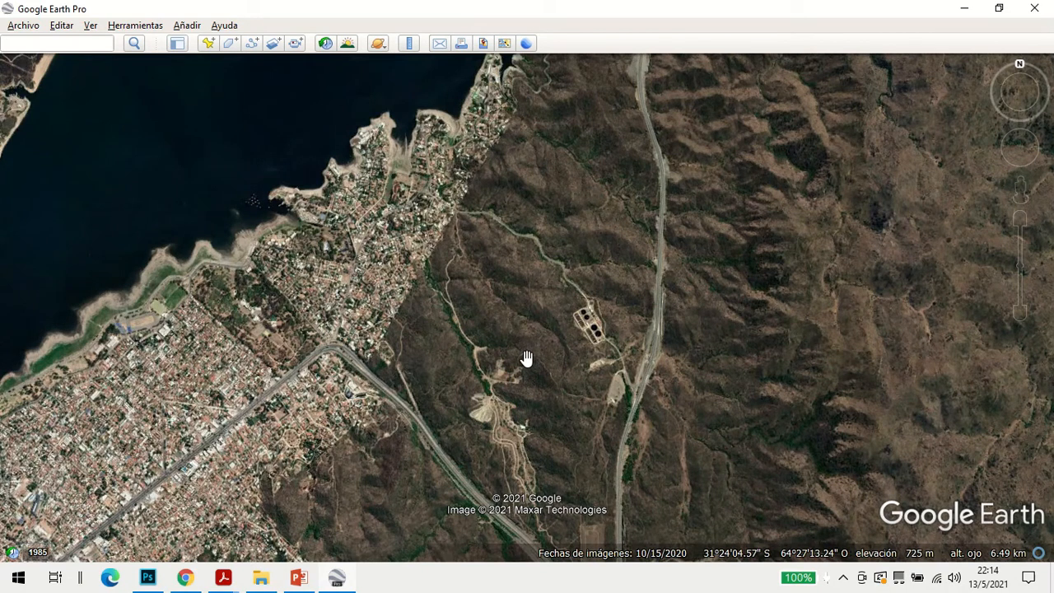
left_click_drag(215, 167, 328, 251)
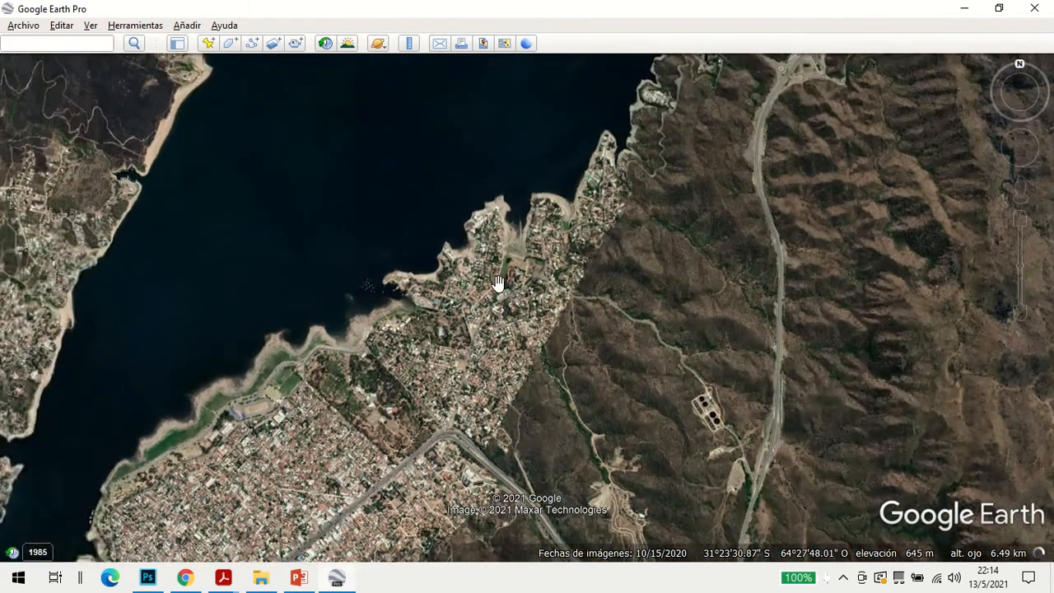
left_click_drag(498, 284, 453, 216)
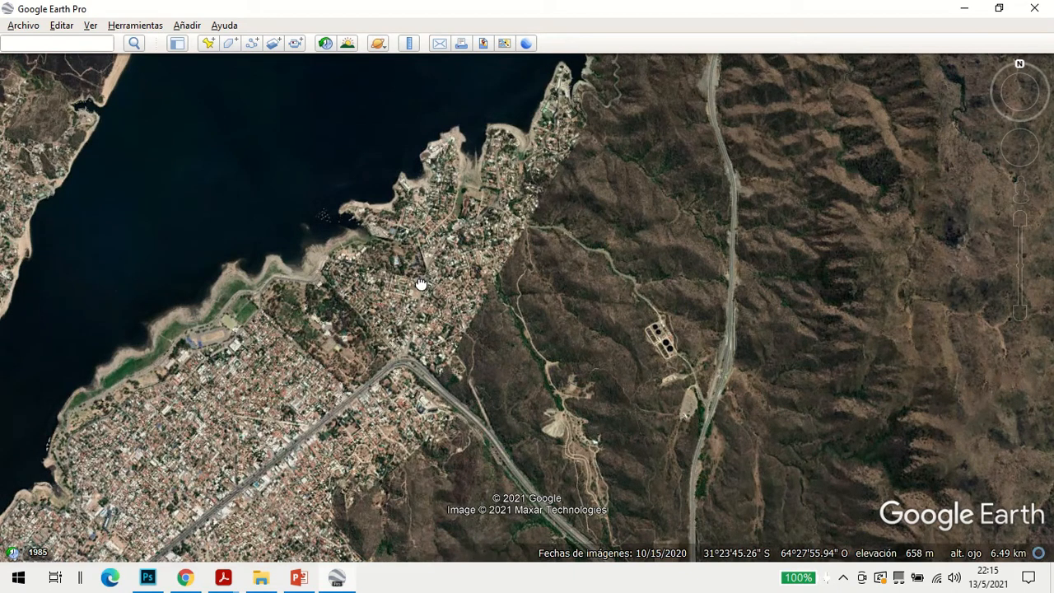
Compare the dense housing west of La Calera with the brown hills and dirt tracks beside it at an eye altitude of about 3.1 km
scroll(420, 284, "up", 3)
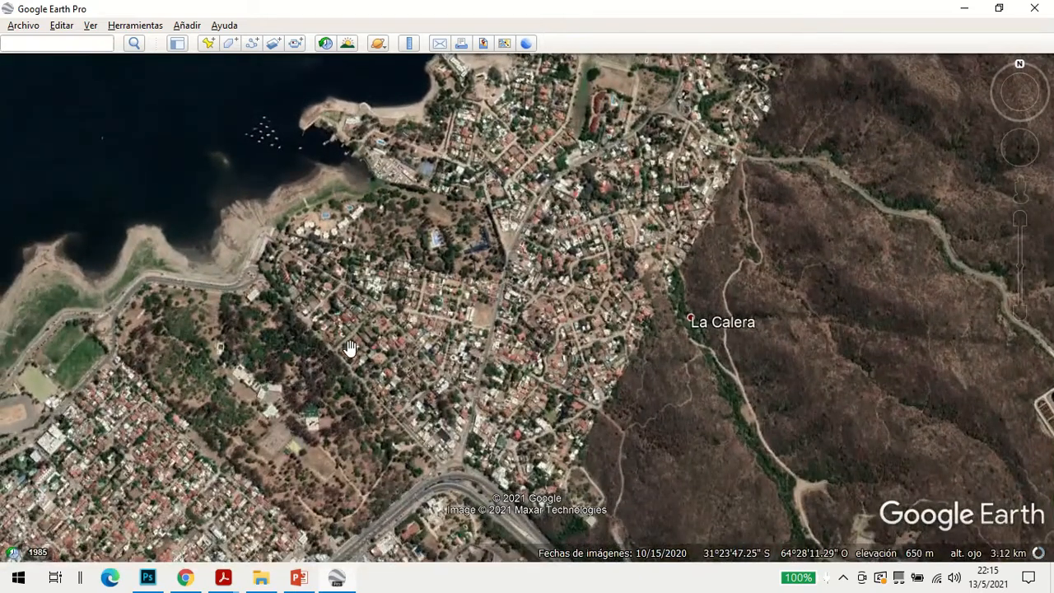
left_click_drag(418, 318, 289, 283)
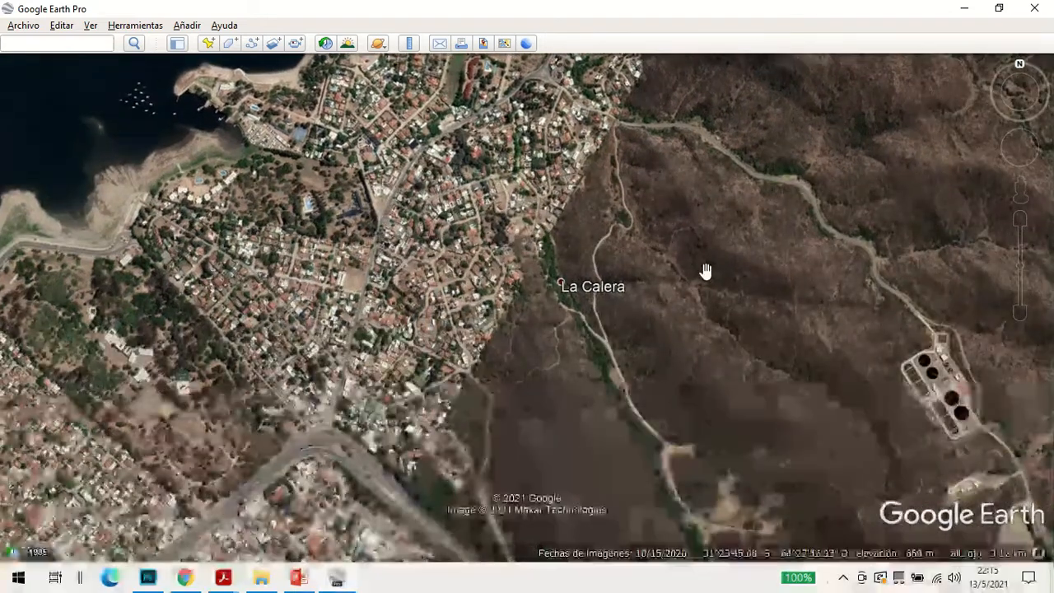
left_click_drag(706, 271, 565, 310)
left_click_drag(466, 345, 631, 348)
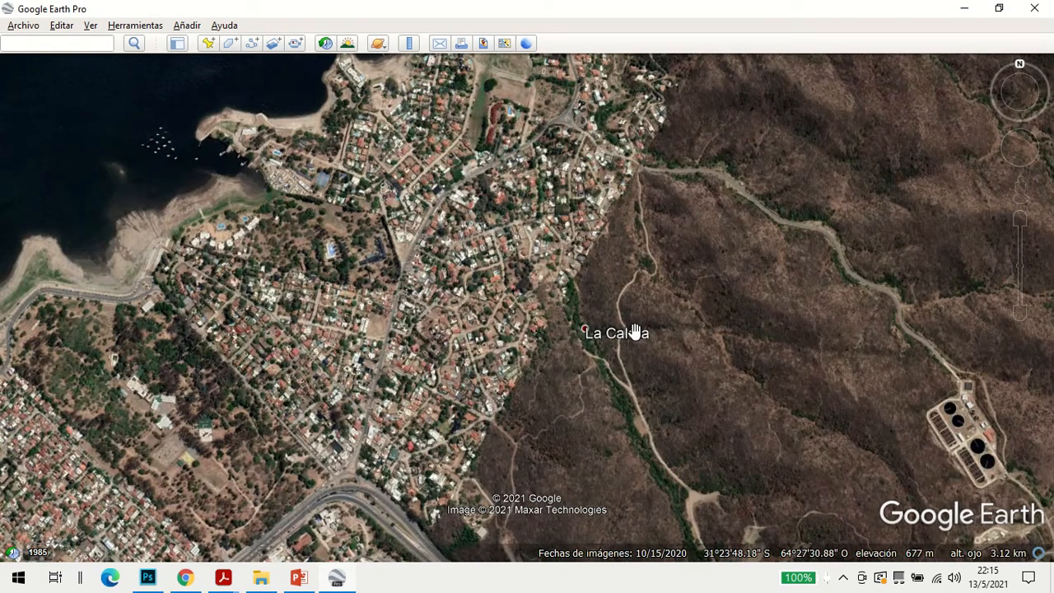
left_click_drag(297, 429, 465, 275)
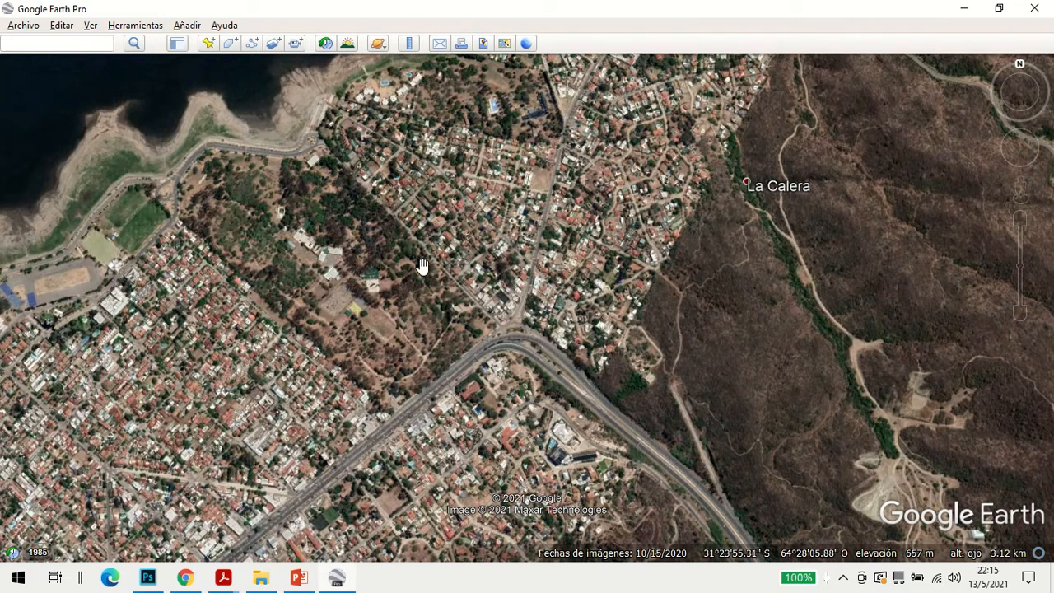
Inspect the wooded area, sports fields and red-roofed housing beside the lakeshore road at an eye altitude of about 2.2 km
left_click_drag(375, 253, 400, 280)
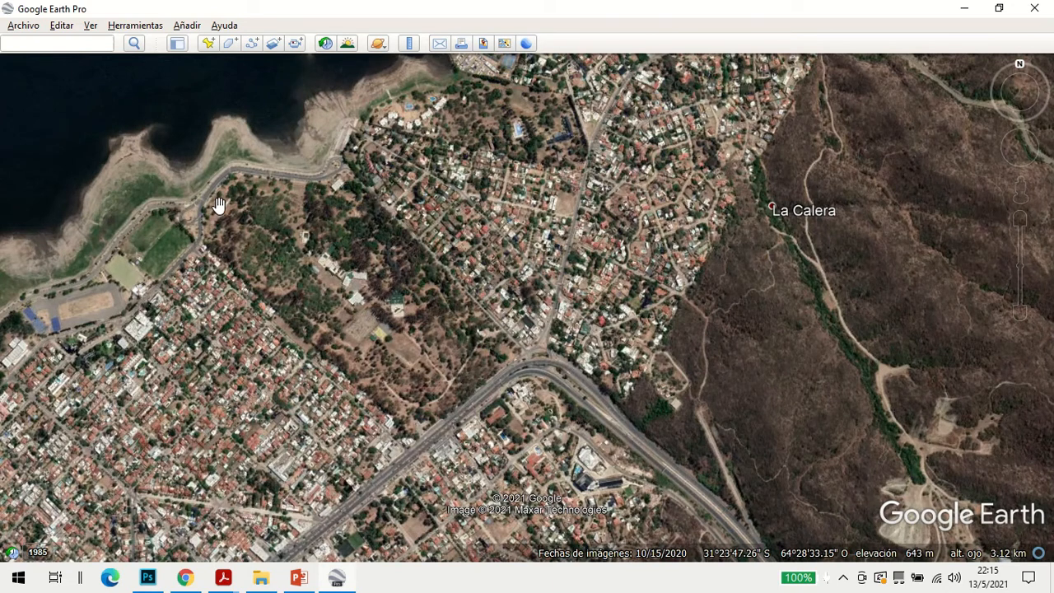
left_click_drag(218, 204, 227, 212)
scroll(227, 212, "up", 3)
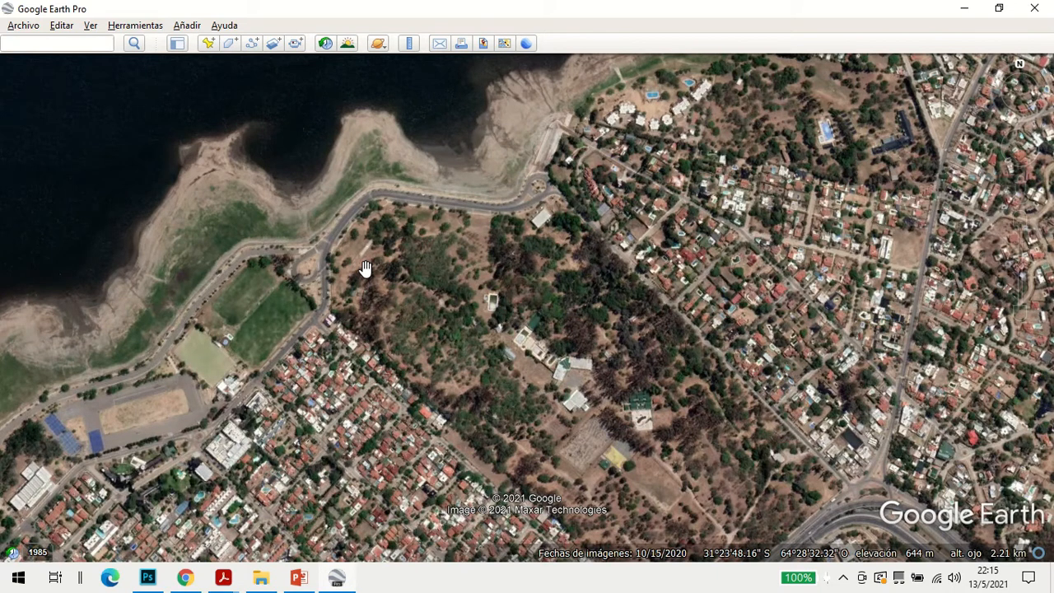
left_click_drag(370, 369, 397, 314)
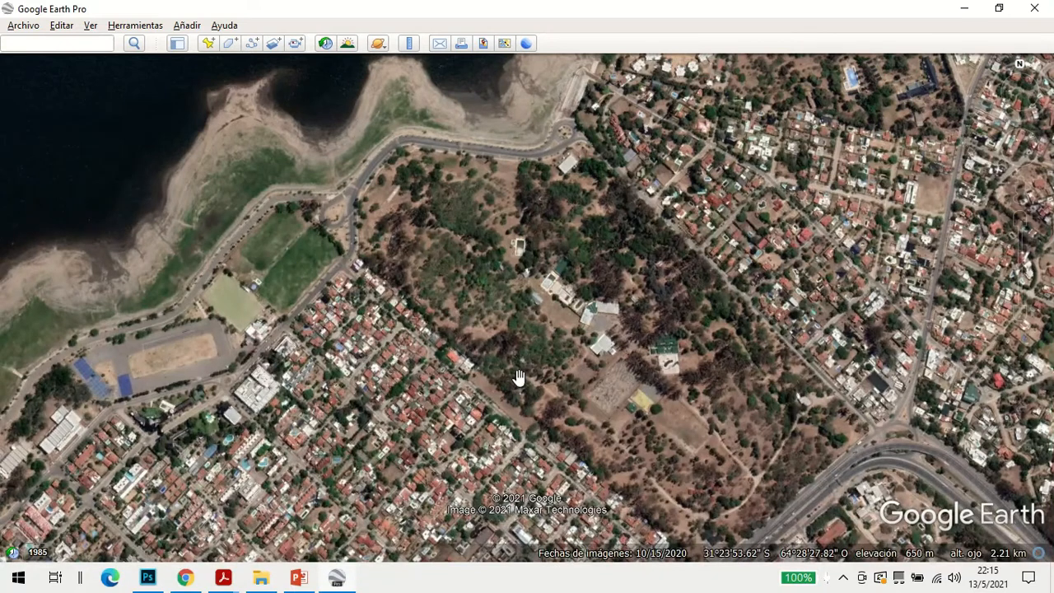
left_click_drag(558, 397, 475, 285)
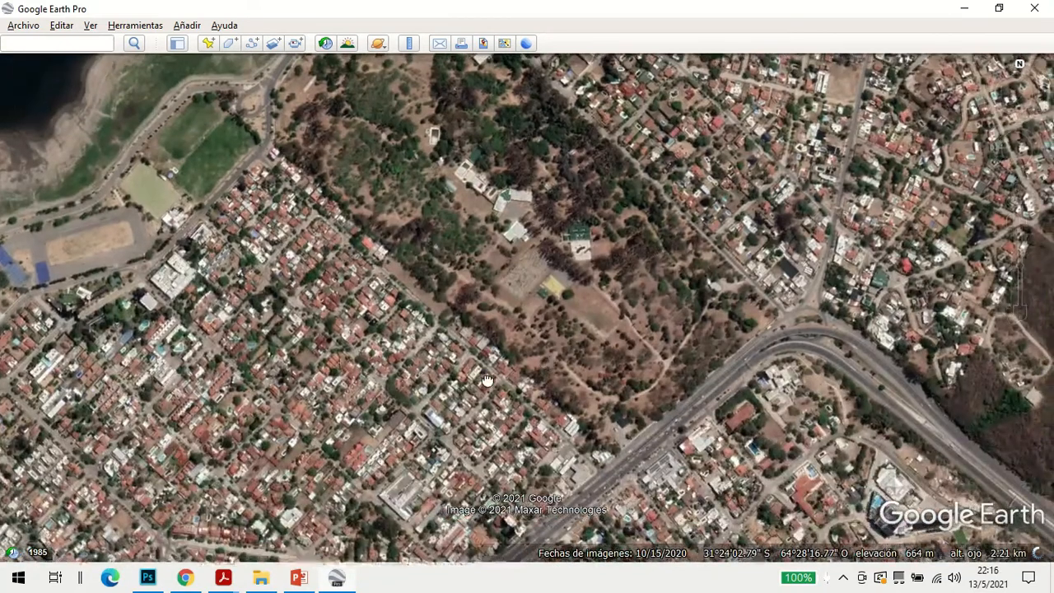
left_click_drag(487, 381, 422, 438)
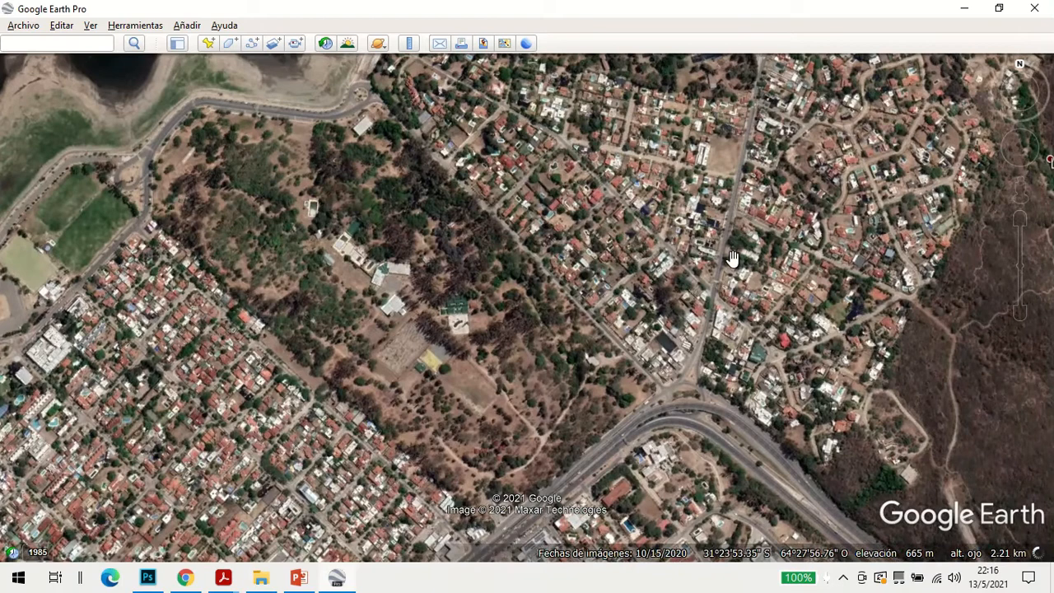
Tilt the imagery around La Calera into an oblique relief view, and briefly show the sidebar to check the active layers
left_click(1020, 315)
left_click(1020, 315)
left_click_drag(733, 244, 523, 313)
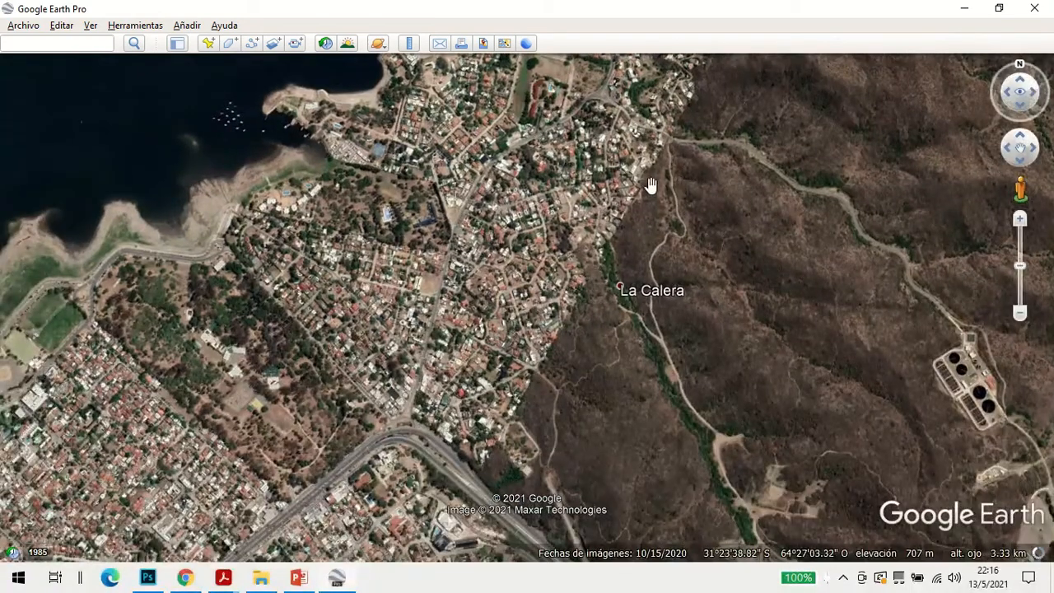
middle_click_drag(592, 194, 715, 363)
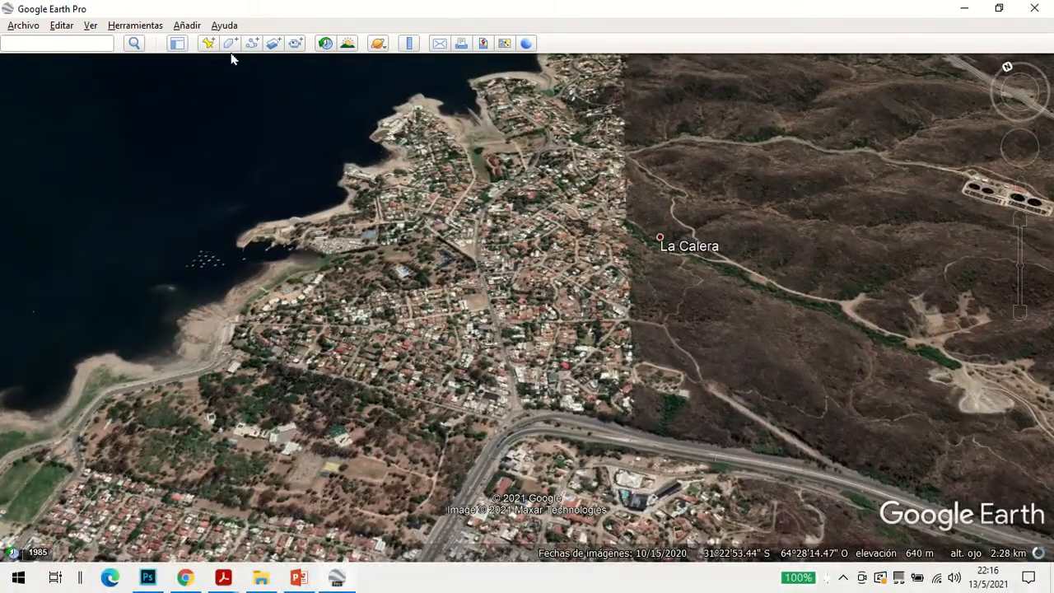
left_click(177, 44)
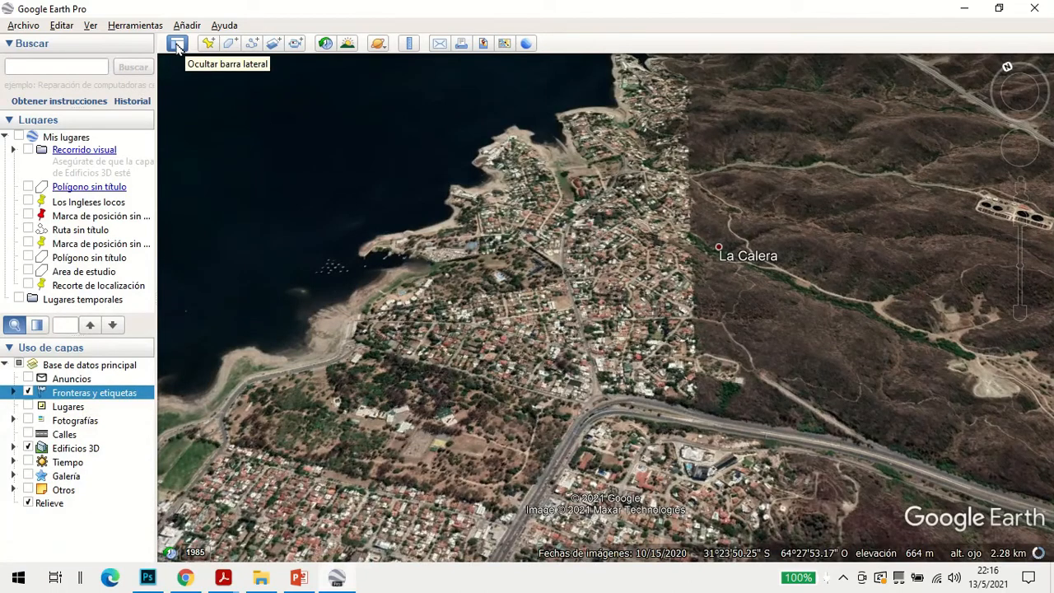
left_click(177, 44)
Examine the relief, bridge and road junction around the eastern arm of Lago San Roque in the oblique view
left_click_drag(661, 143, 536, 357)
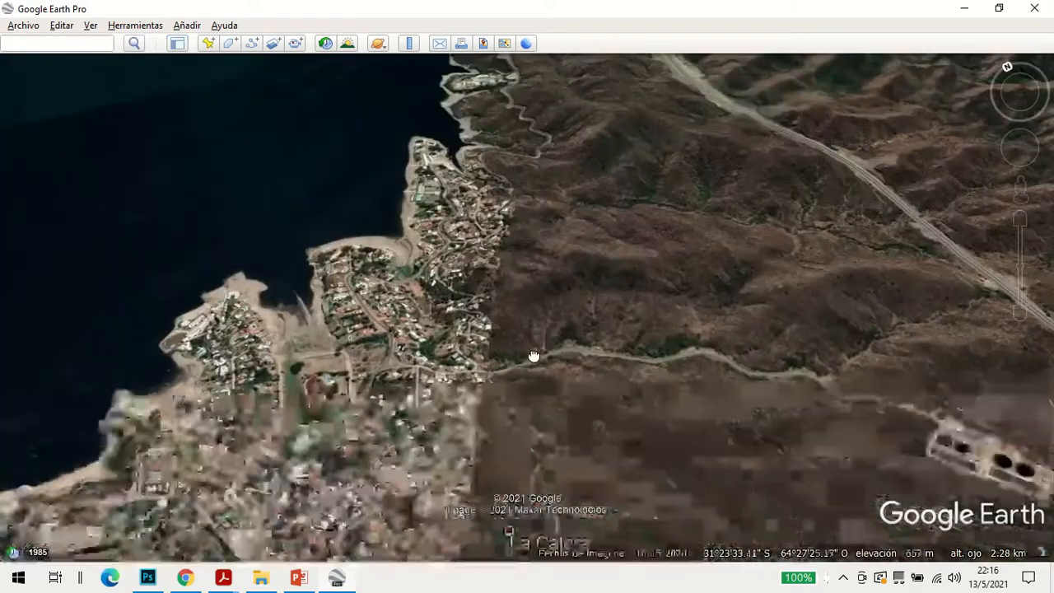
left_click_drag(524, 172, 584, 423)
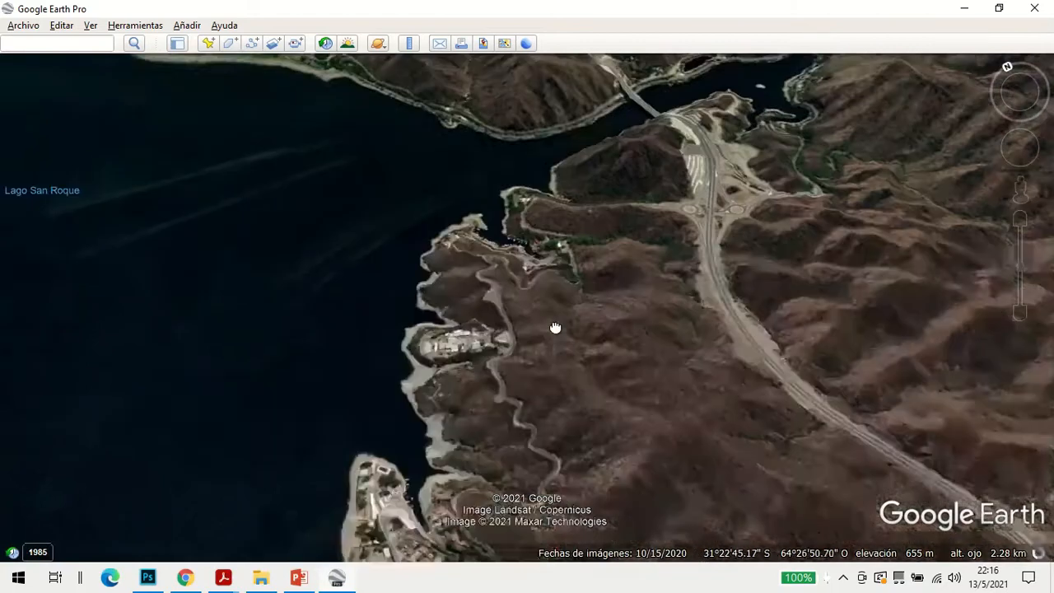
left_click_drag(555, 329, 588, 423)
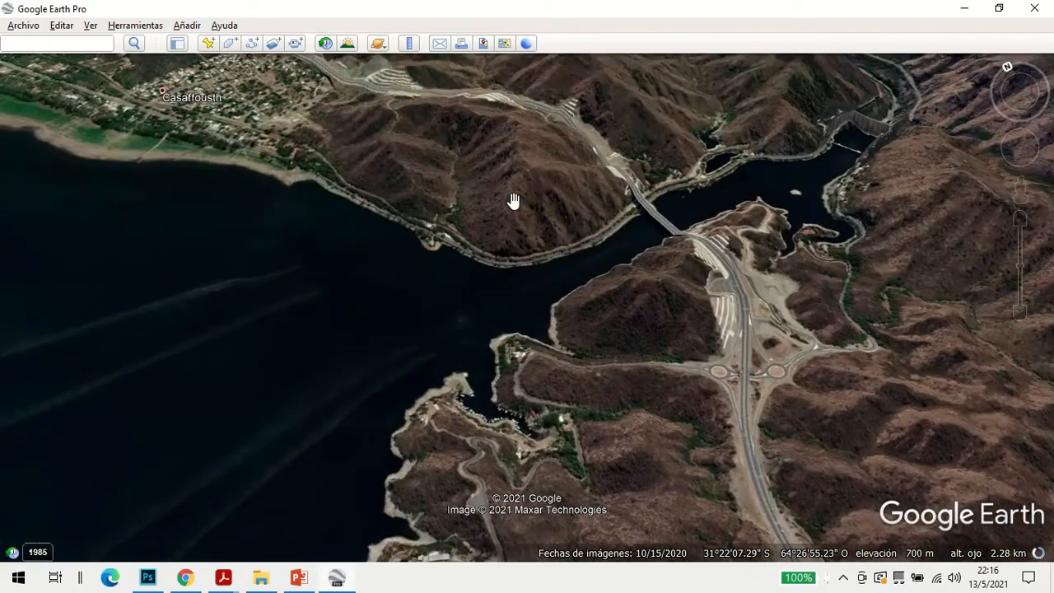
left_click_drag(517, 224, 517, 190)
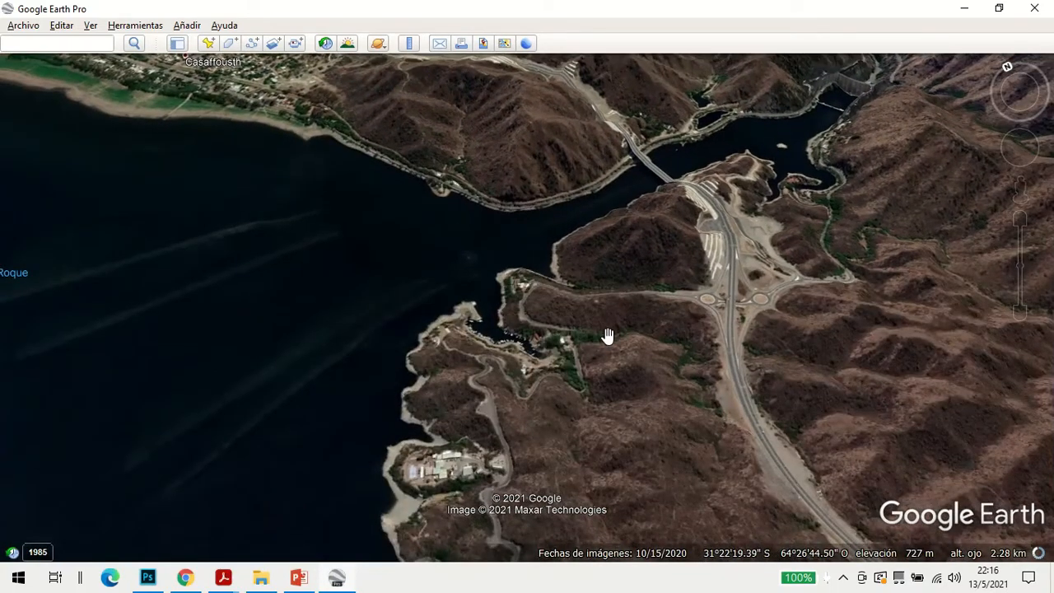
Follow the edge between the urban area and the hills southward from the lake past La Calera to La Cuesta
left_click_drag(607, 336, 607, 165)
left_click_drag(568, 209, 569, 167)
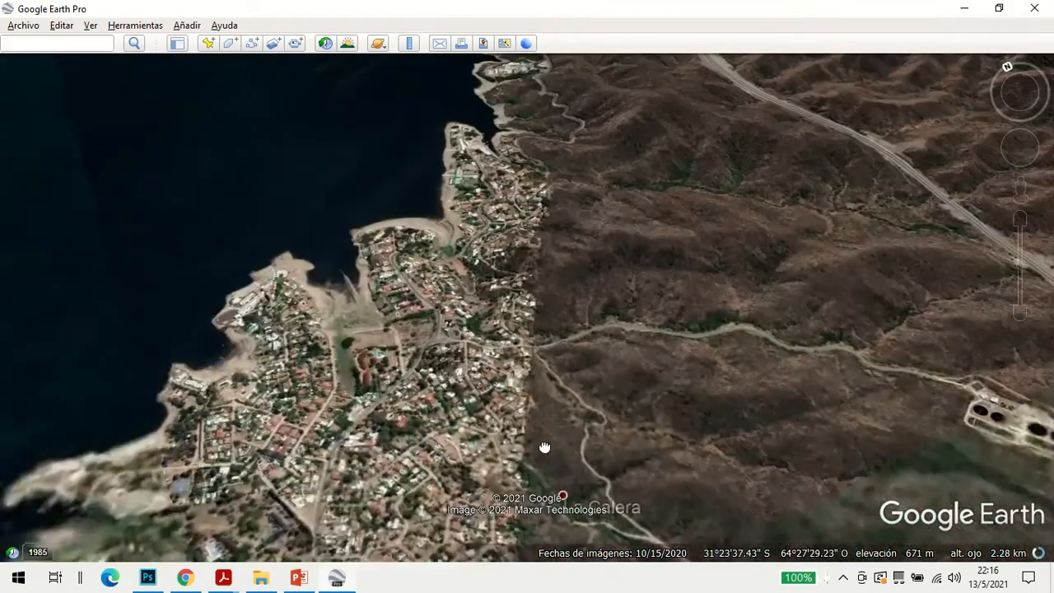
left_click_drag(543, 443, 562, 157)
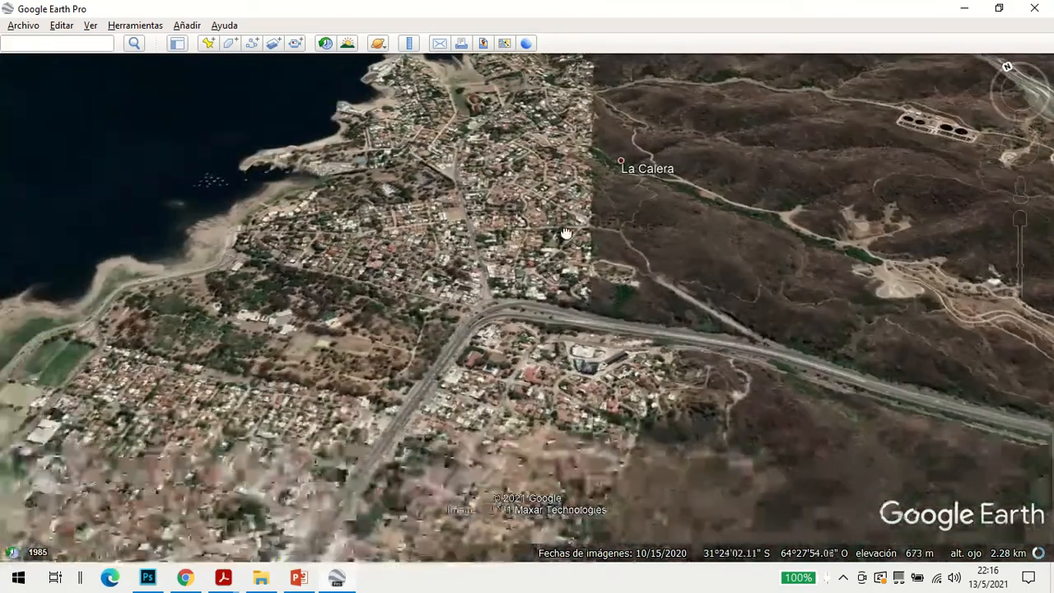
left_click_drag(564, 236, 550, 155)
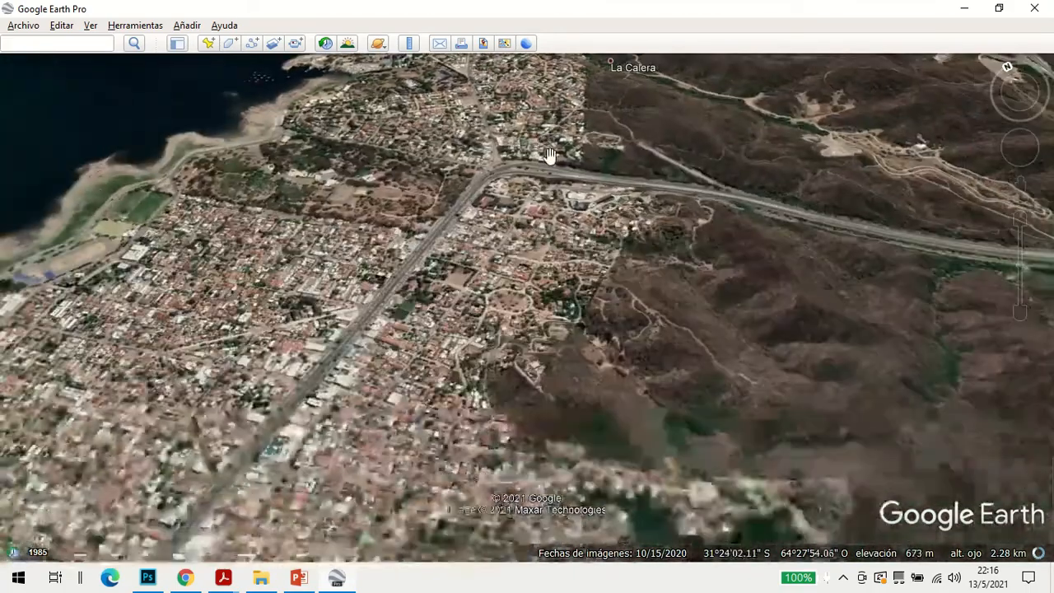
left_click_drag(645, 280, 630, 217)
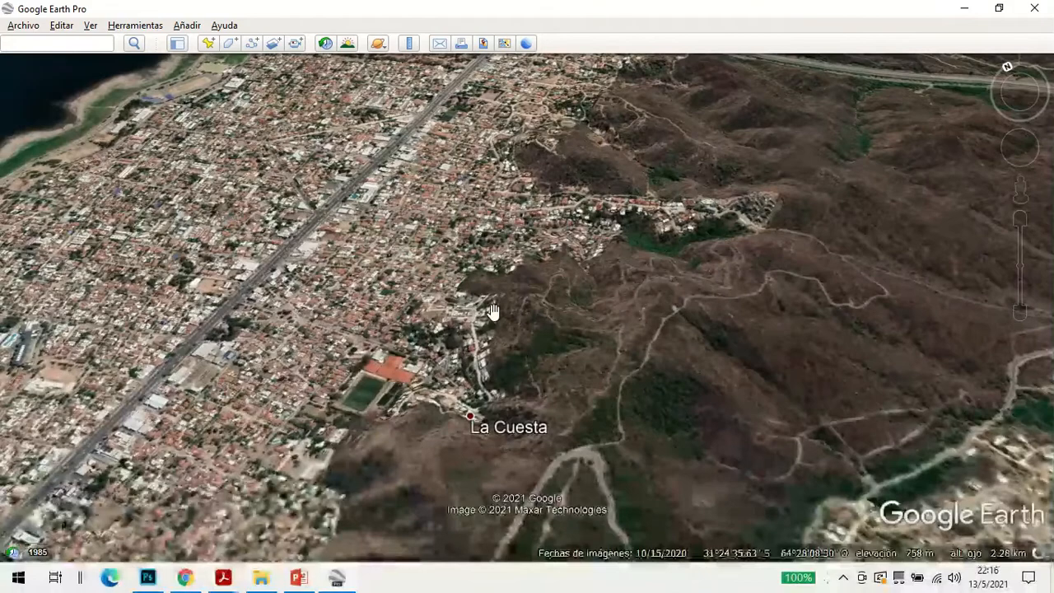
Inspect the vegetated ravines and ridges bordering the housing between La Cuesta and Villa Carlos Paz from a rotated oblique view
middle_click_drag(329, 263, 437, 290)
left_click_drag(451, 225, 424, 354)
left_click_drag(718, 302, 649, 247)
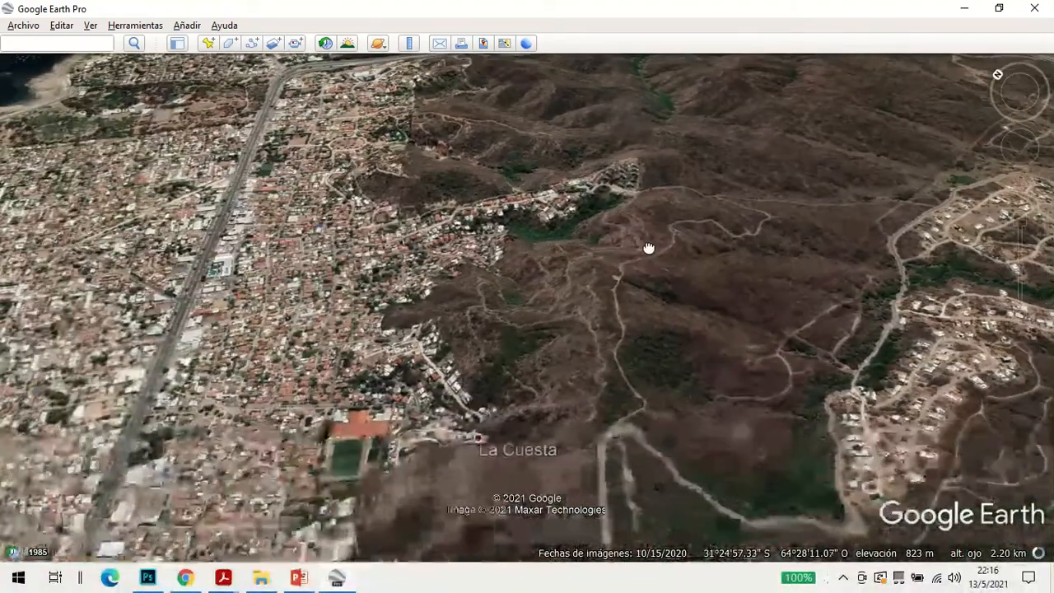
left_click_drag(278, 330, 332, 252)
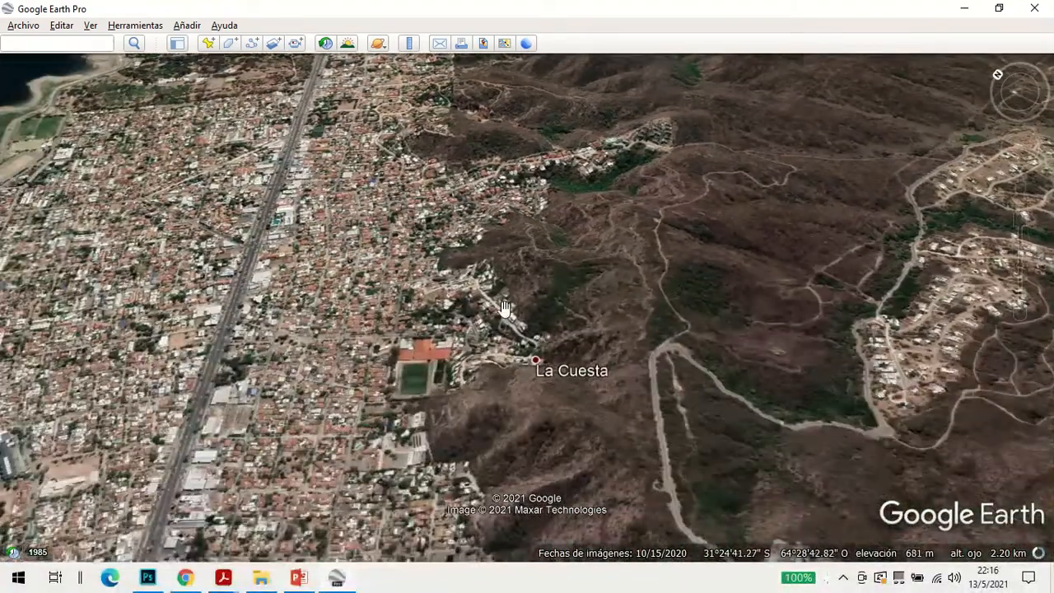
left_click_drag(359, 380, 358, 148)
left_click_drag(478, 256, 408, 189)
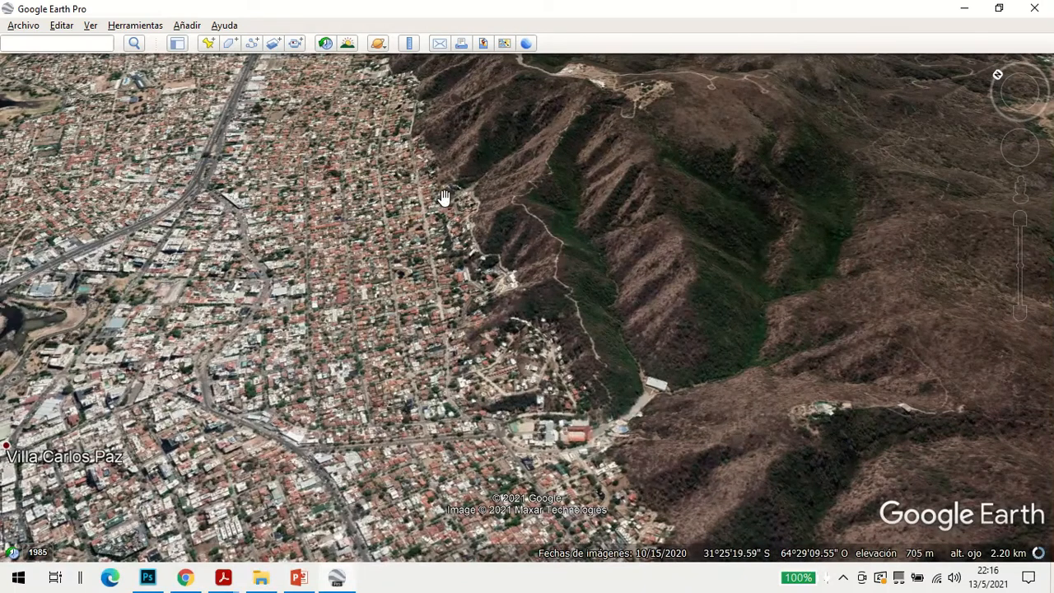
left_click_drag(444, 181, 300, 346)
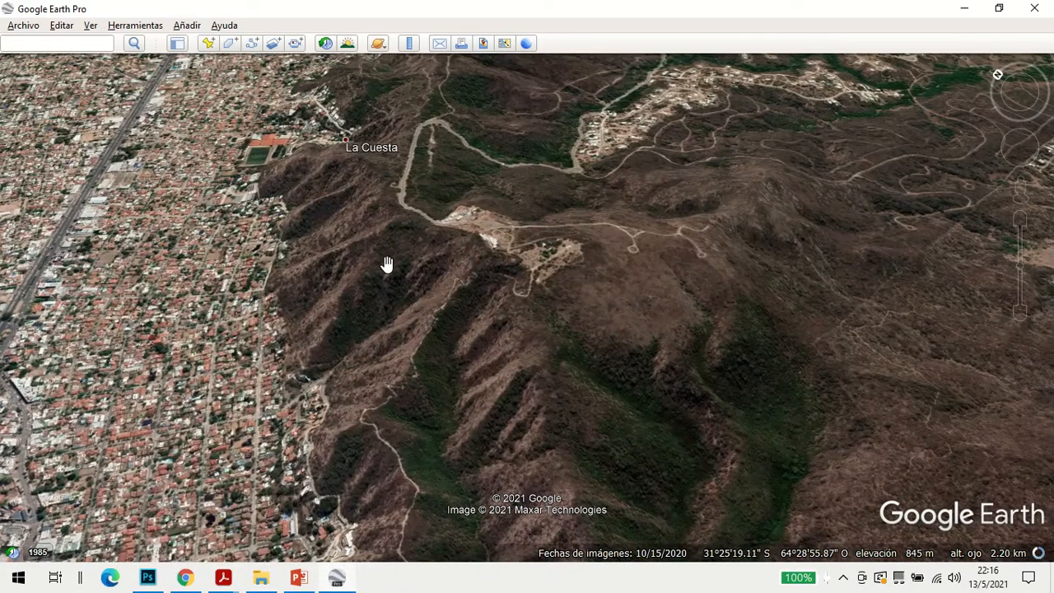
left_click_drag(380, 268, 343, 305)
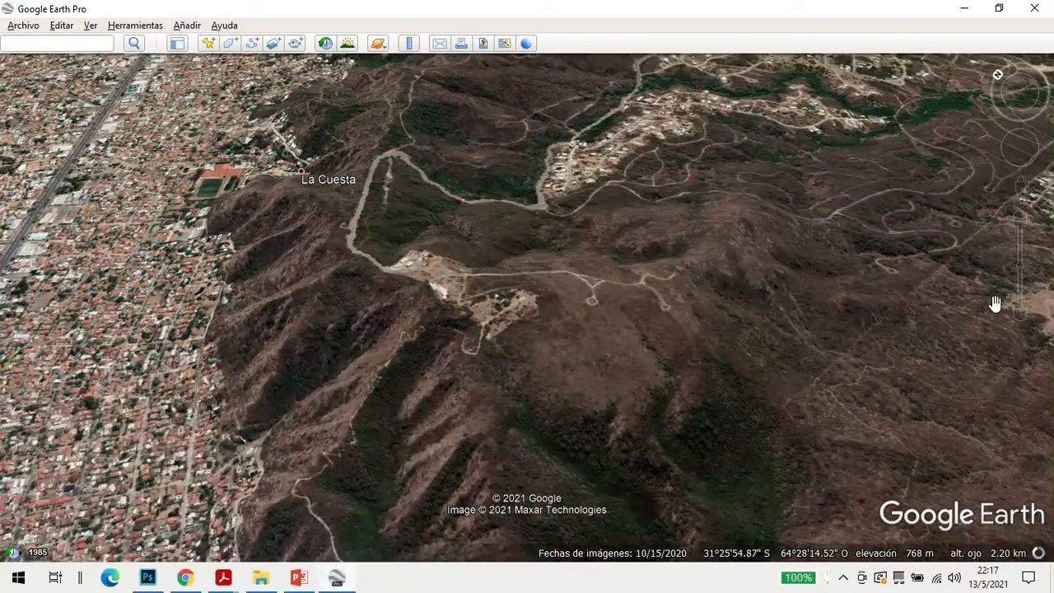
Survey the urban areas, hills and highway between Villa Carlos Paz and Villa San Nicolas from an eye altitude of about 6.5 km
left_click(1019, 315)
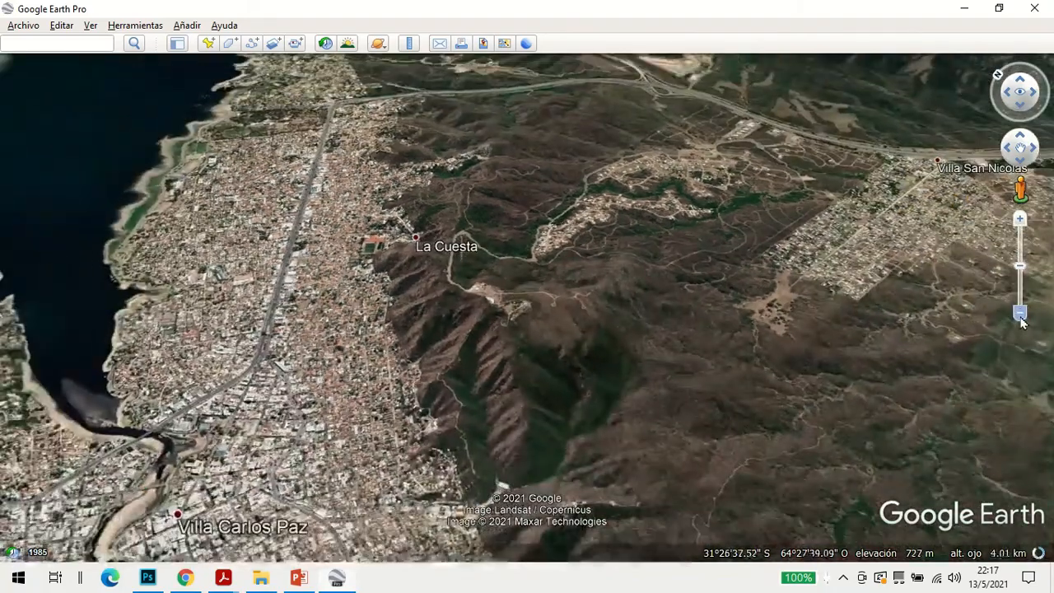
left_click(1019, 314)
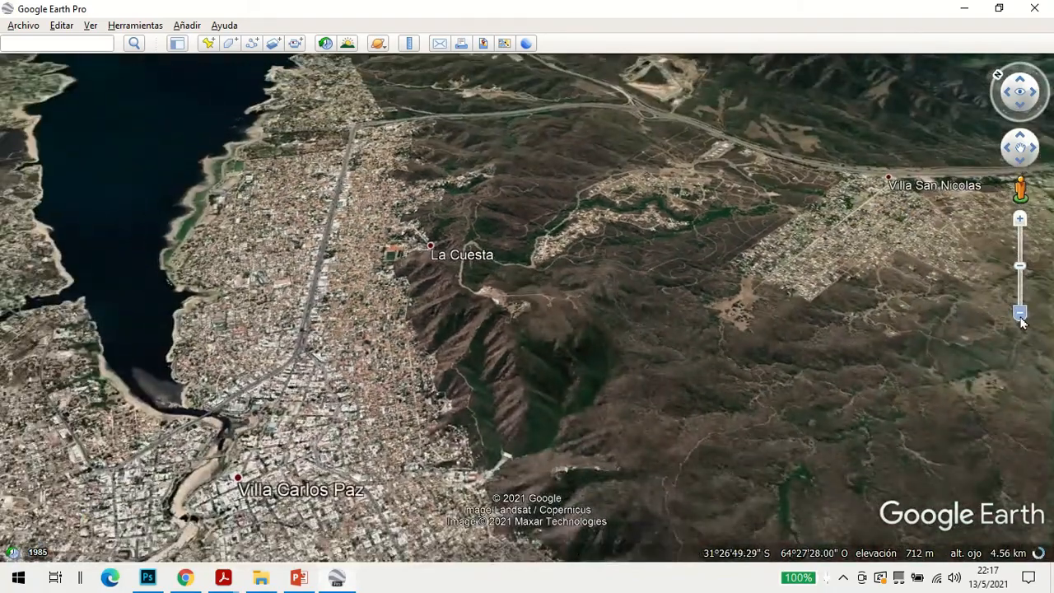
left_click(1020, 316)
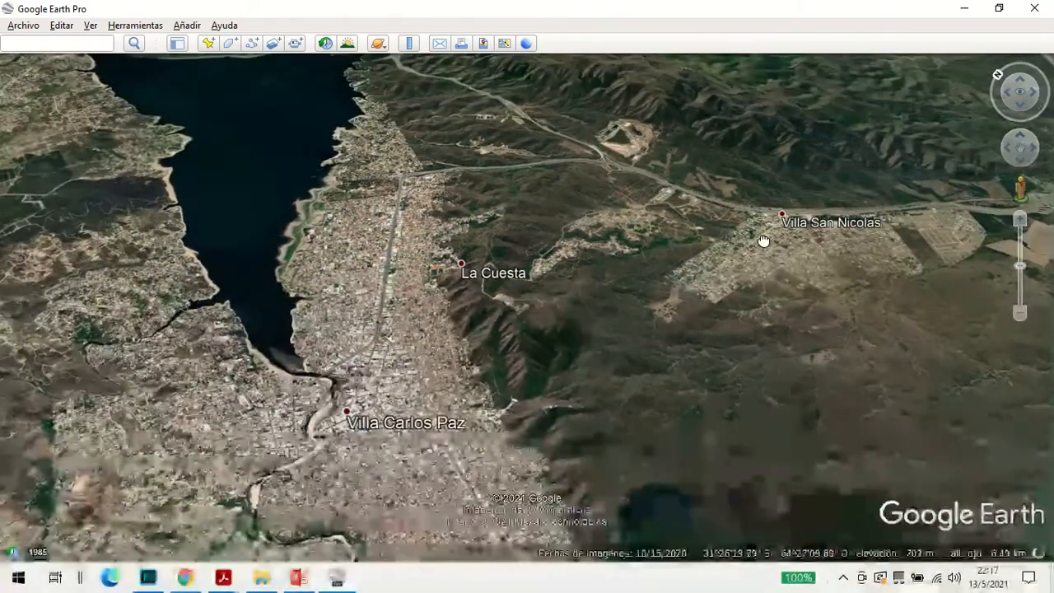
left_click_drag(764, 242, 691, 270)
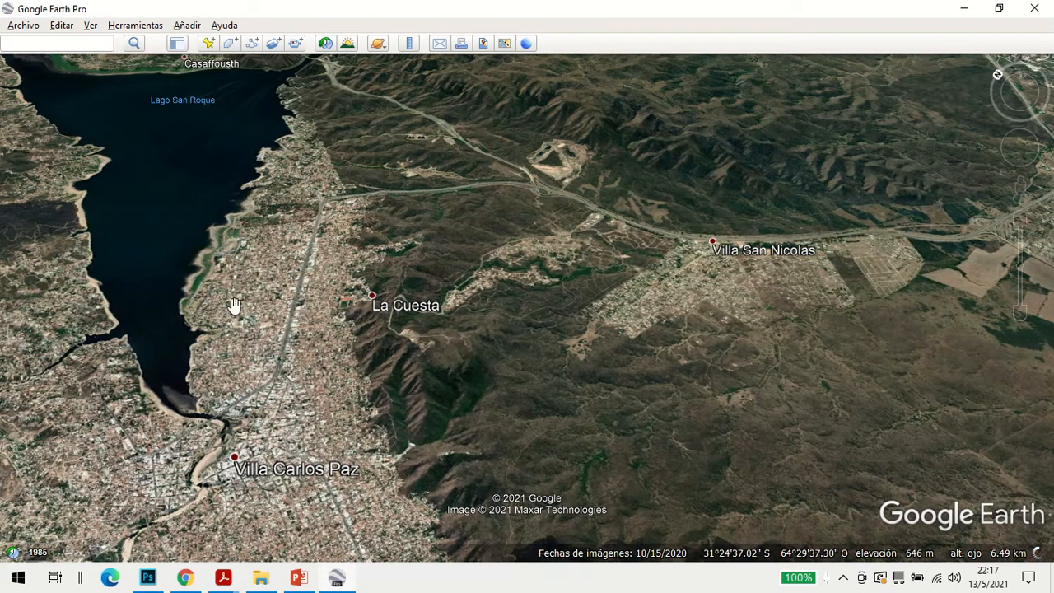
left_click_drag(343, 369, 289, 393)
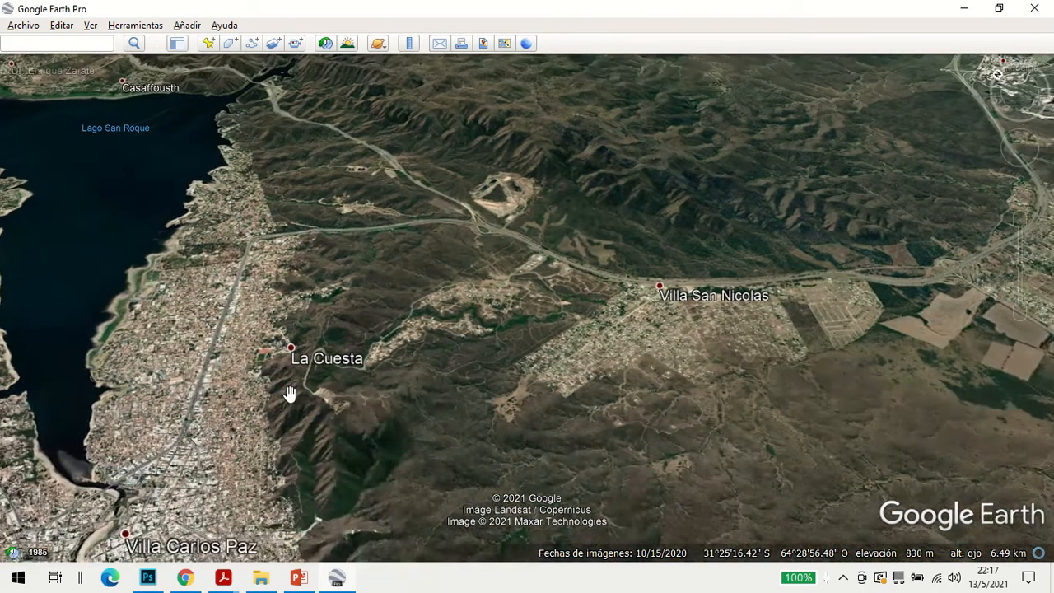
left_click_drag(359, 295, 292, 406)
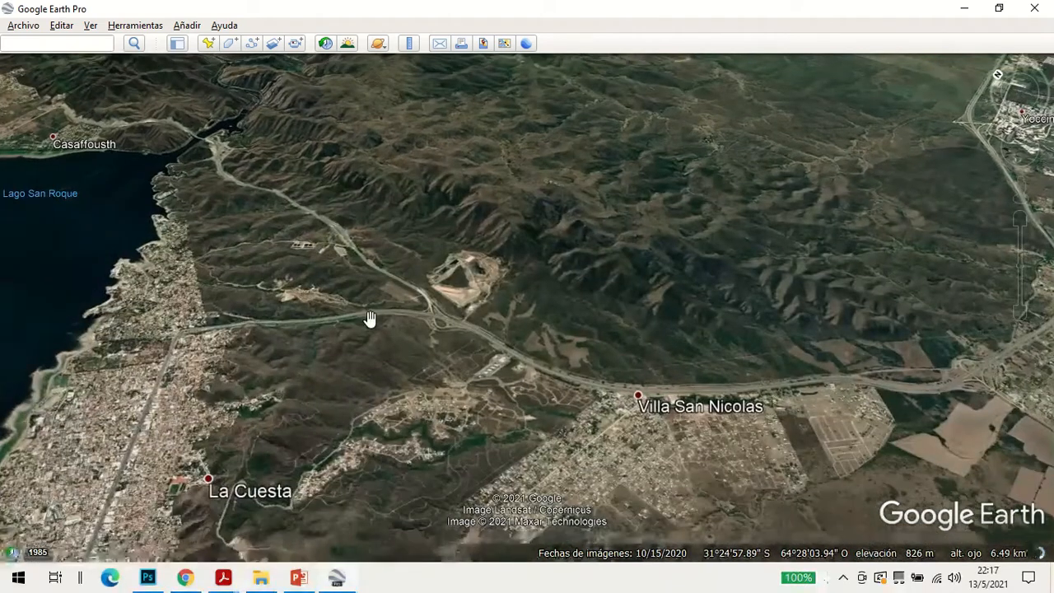
Examine the relief, highway and field boundaries around Villa San Nicolas in the oblique view, widening the view to an eye altitude of about 9 km
left_click_drag(482, 235, 425, 216)
left_click_drag(470, 159, 419, 219)
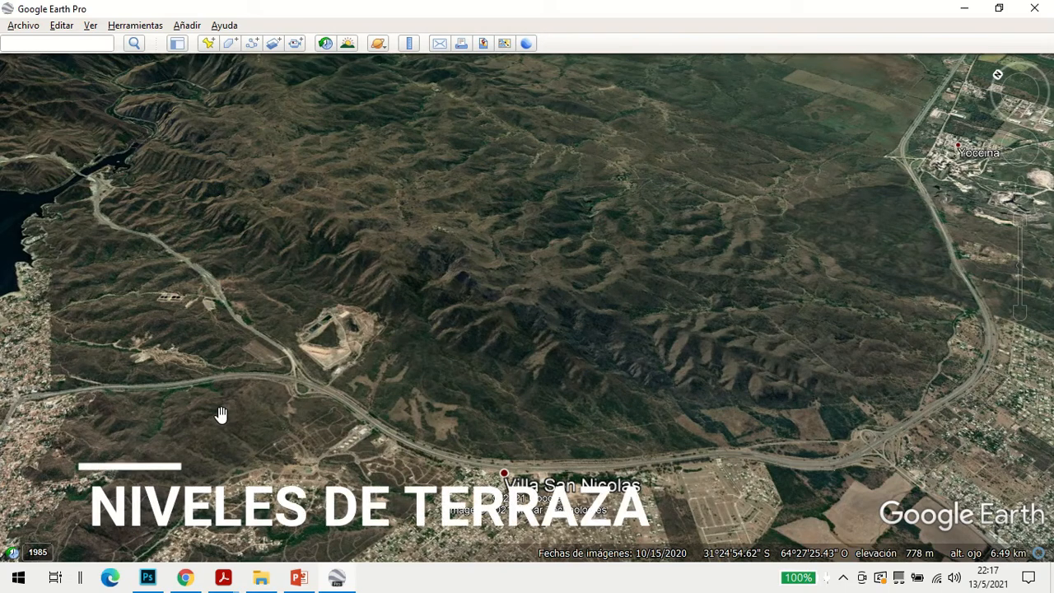
left_click_drag(376, 414, 331, 295)
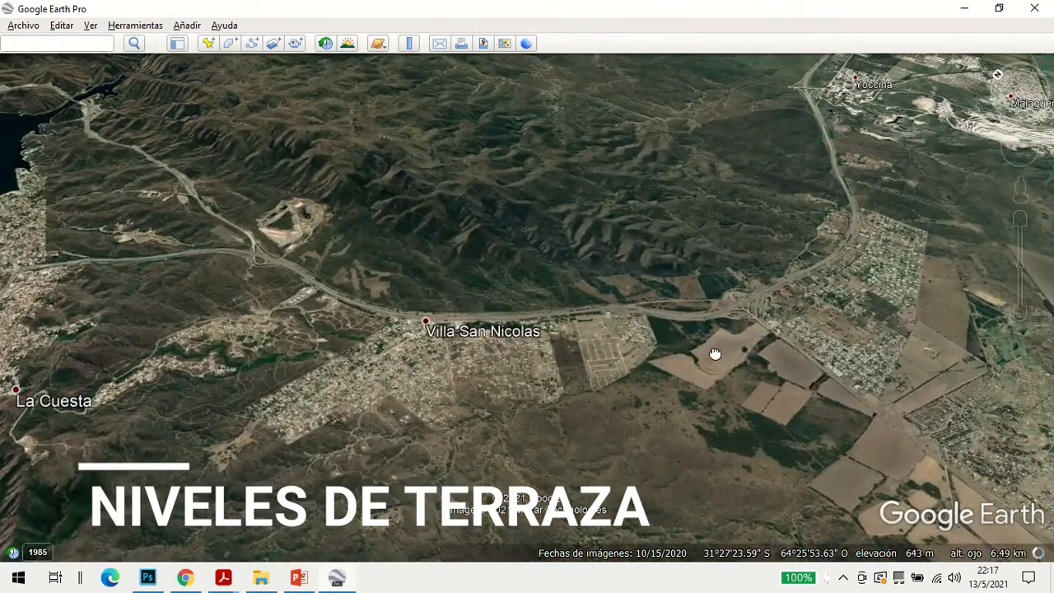
left_click_drag(713, 354, 558, 399)
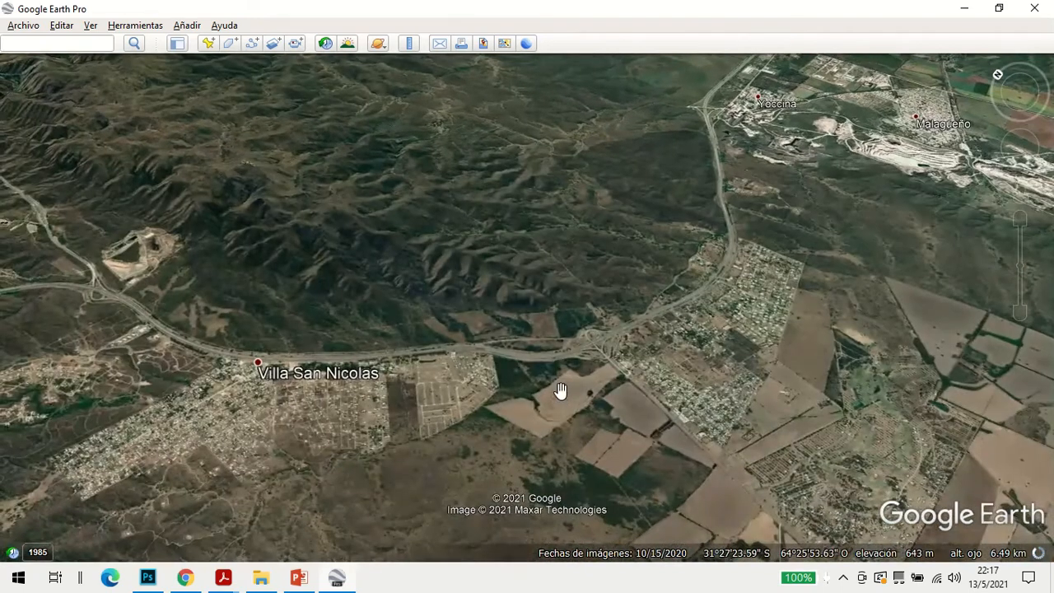
scroll(743, 219, "down", 2)
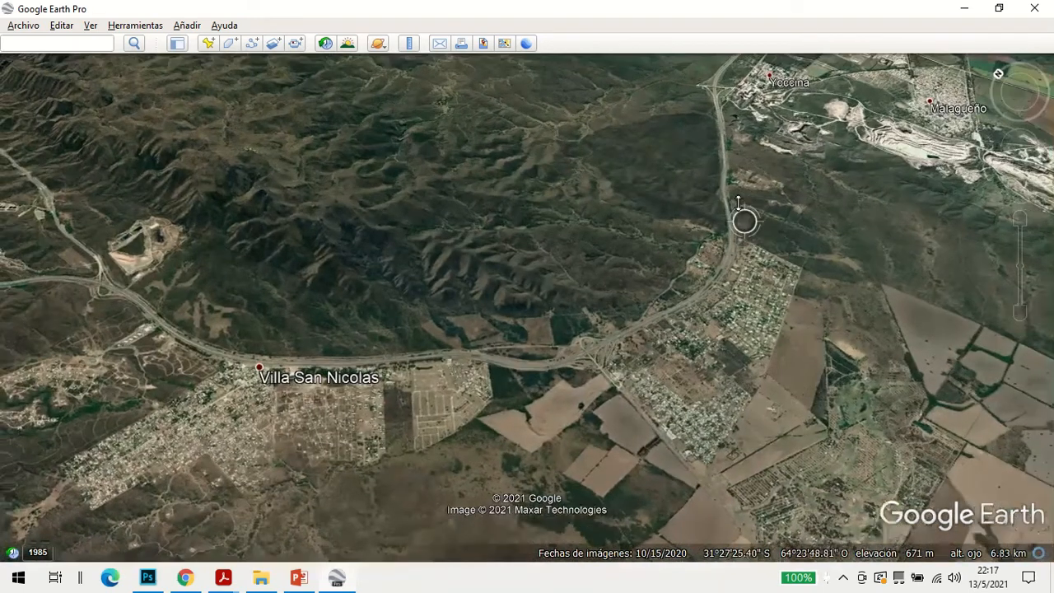
scroll(744, 219, "down", 2)
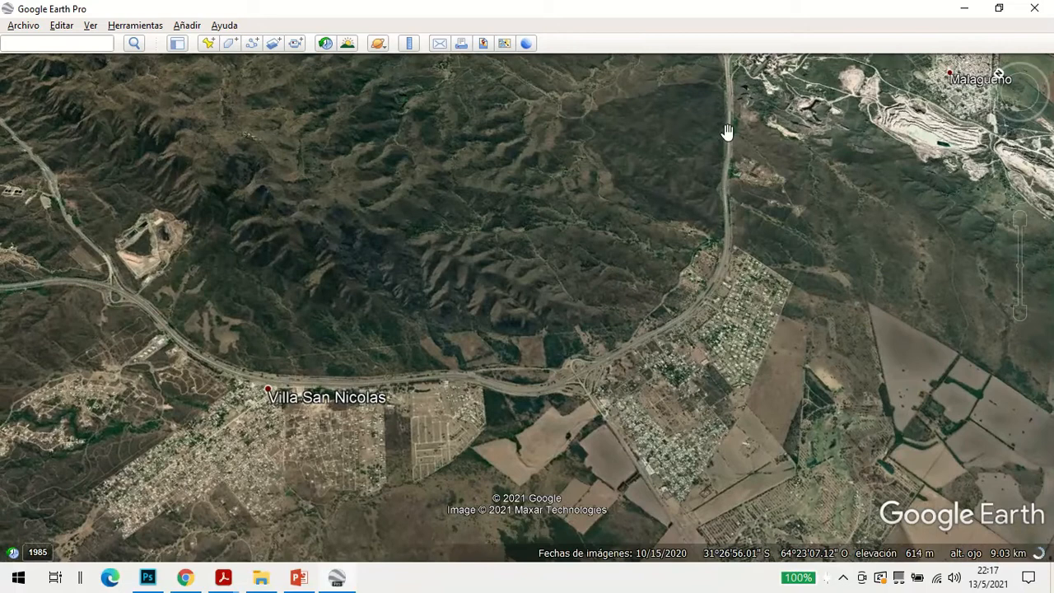
Inspect the terraced quarries, industrial plant and cultivated plots around Malagueño, comparing their colours and textures
left_click_drag(795, 197, 531, 181)
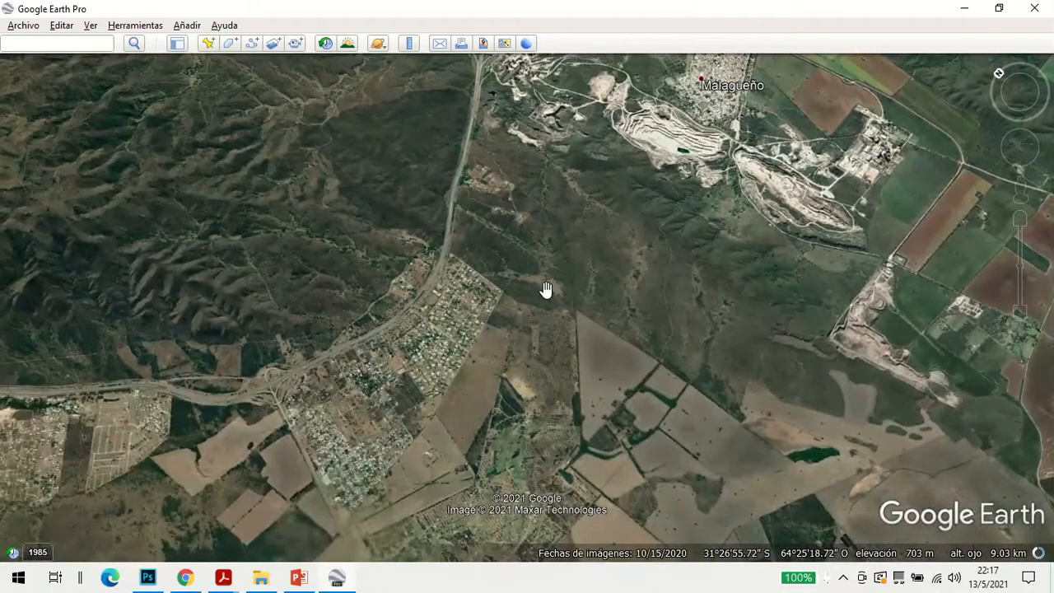
left_click_drag(554, 274, 177, 447)
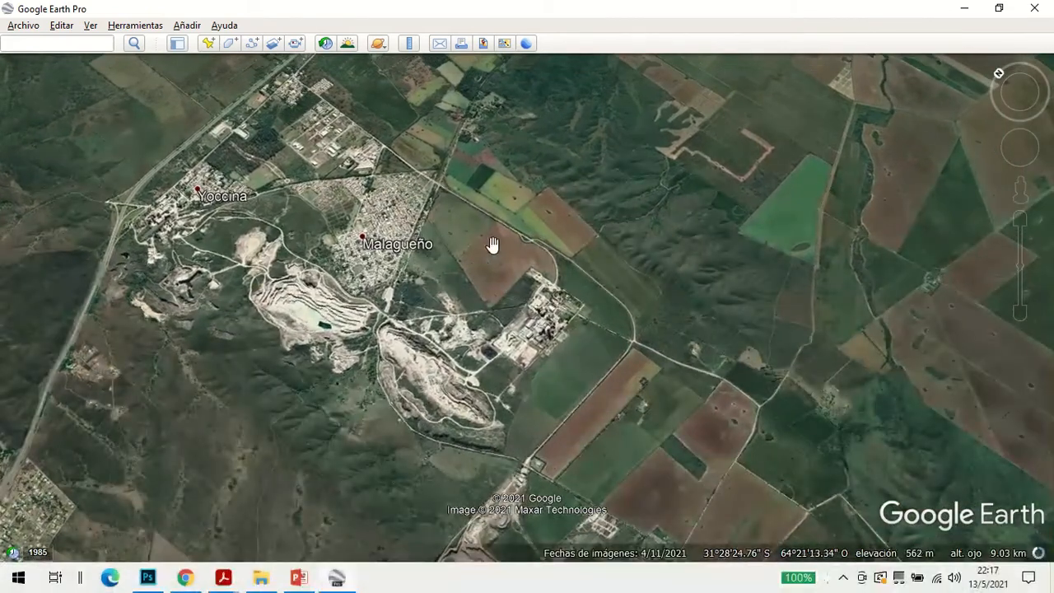
left_click_drag(494, 242, 461, 288)
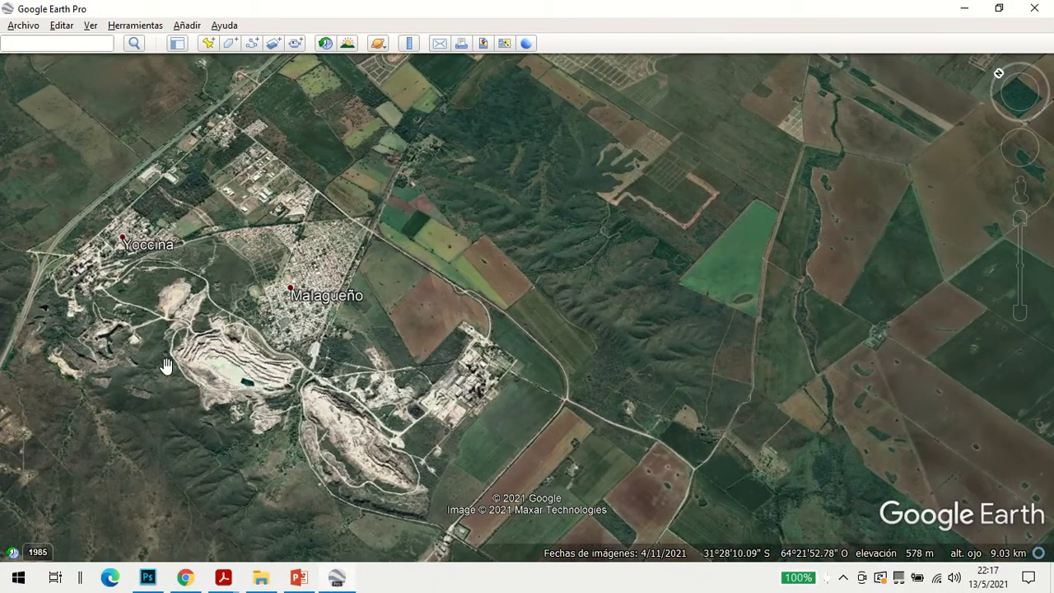
scroll(214, 375, "up", 1)
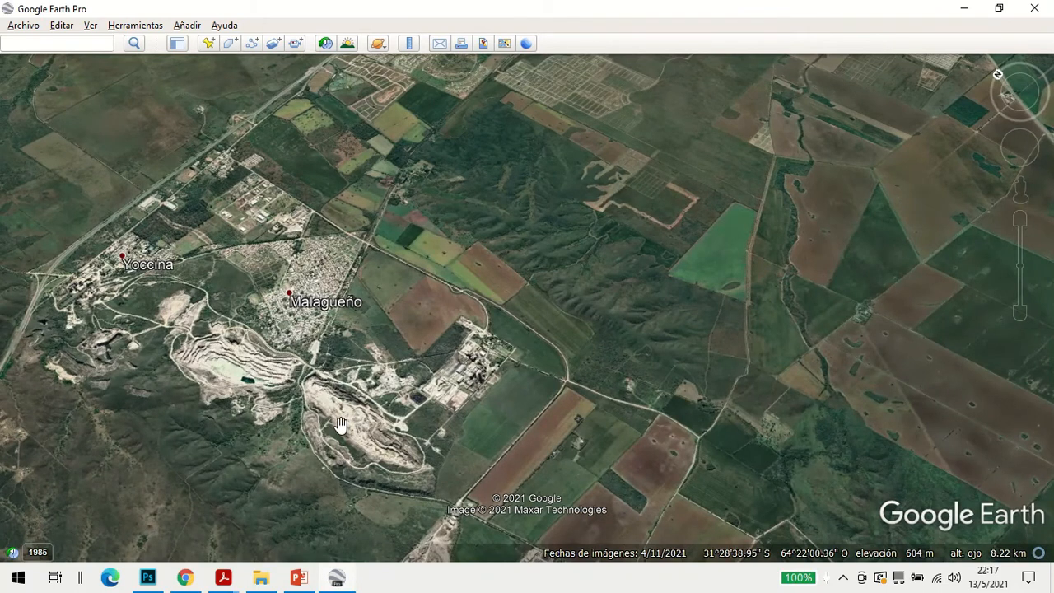
left_click_drag(377, 377, 336, 444)
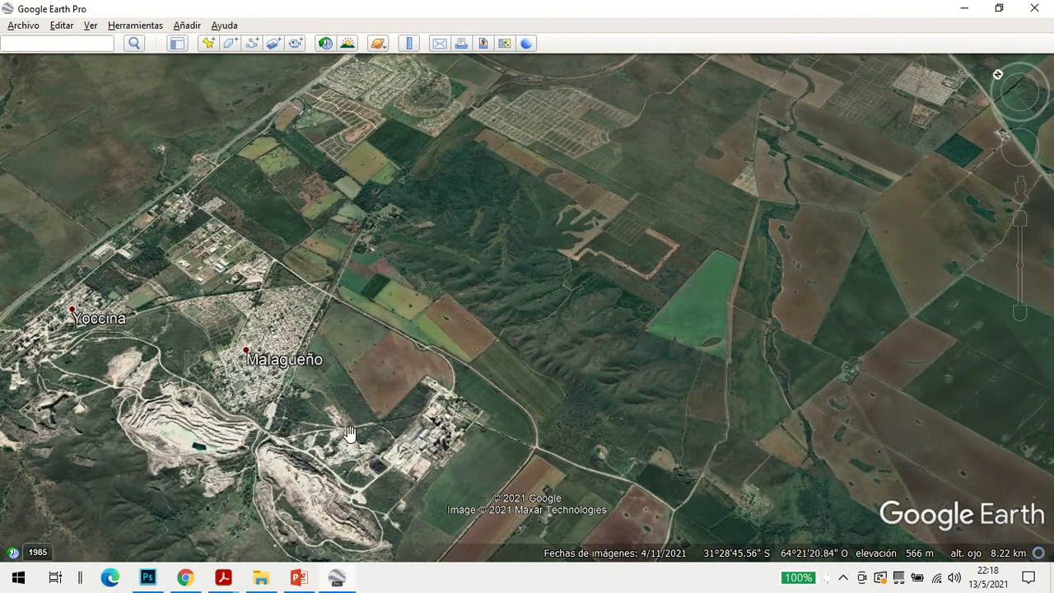
left_click_drag(408, 396, 414, 318)
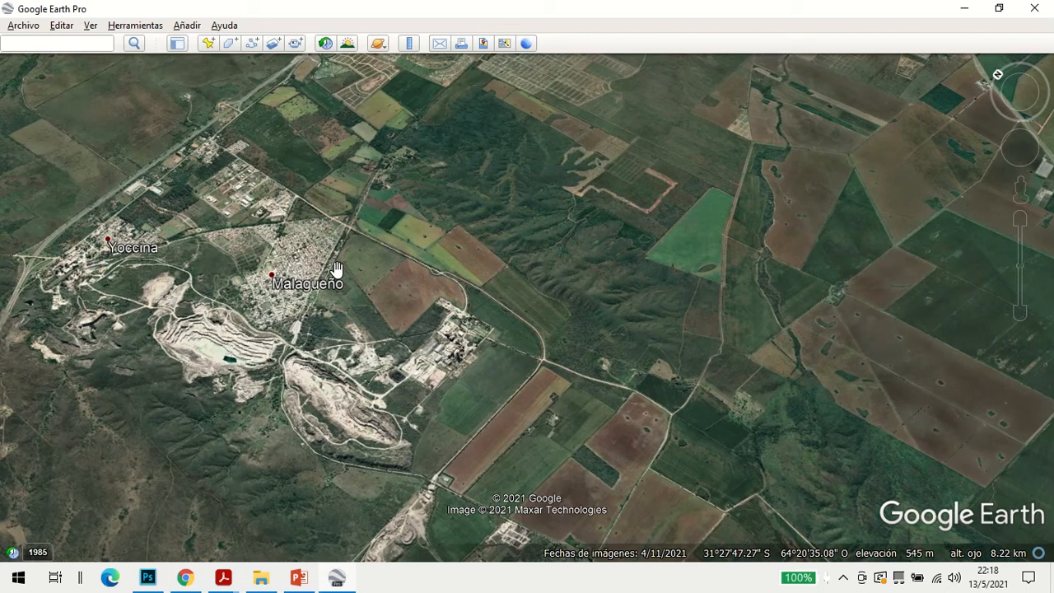
Compare the crop parcels, wooded hills and gridded subdivisions beyond Malagueño with the quarry area at an eye altitude of about 9.9 km
left_click_drag(270, 220, 240, 313)
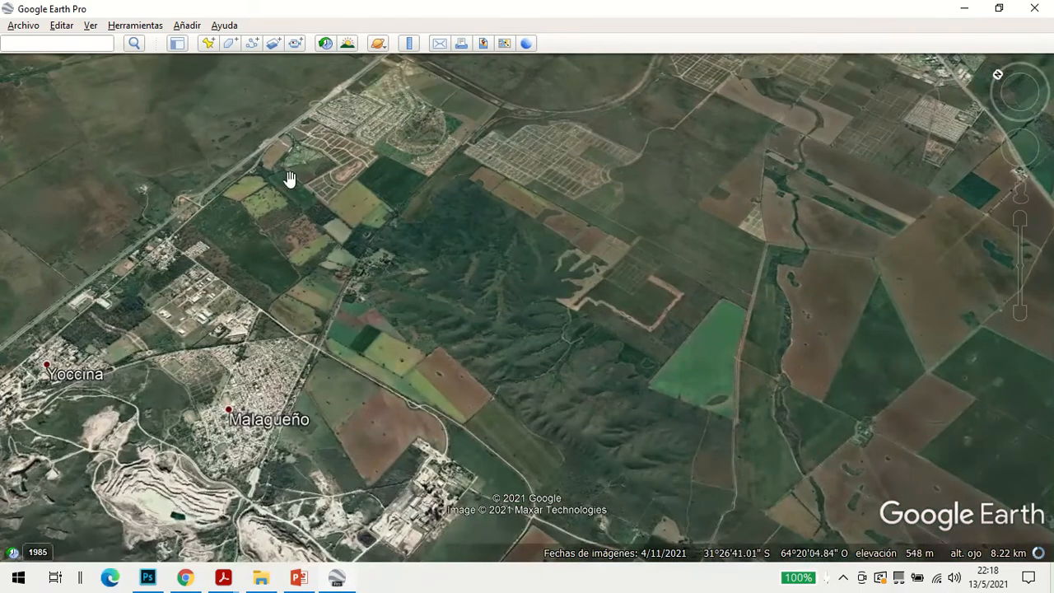
scroll(560, 219, "down", 1)
middle_click_drag(558, 258, 523, 123)
left_click_drag(524, 123, 640, 75)
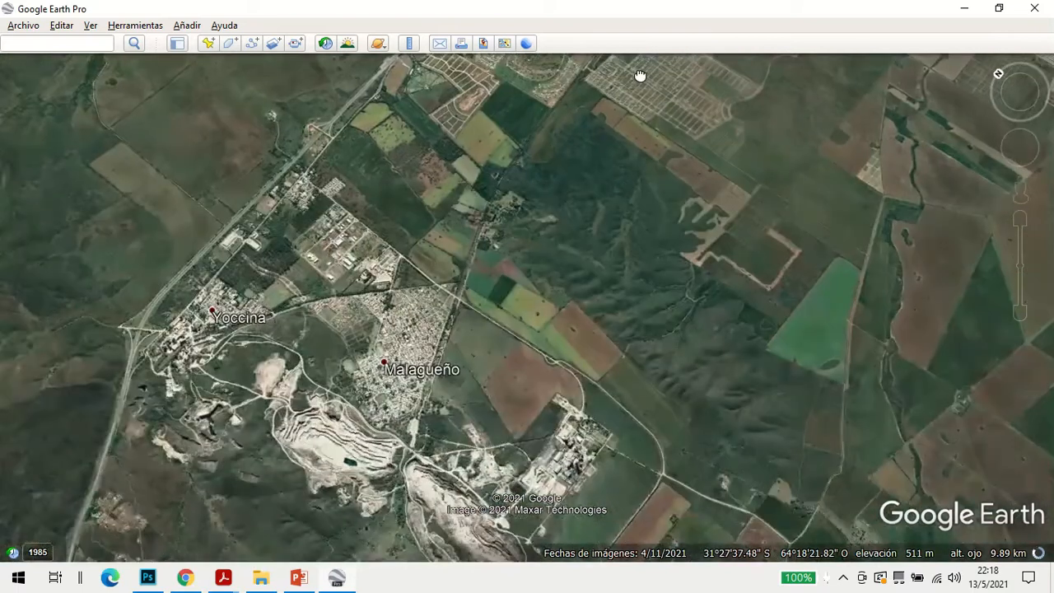
left_click_drag(255, 386, 292, 247)
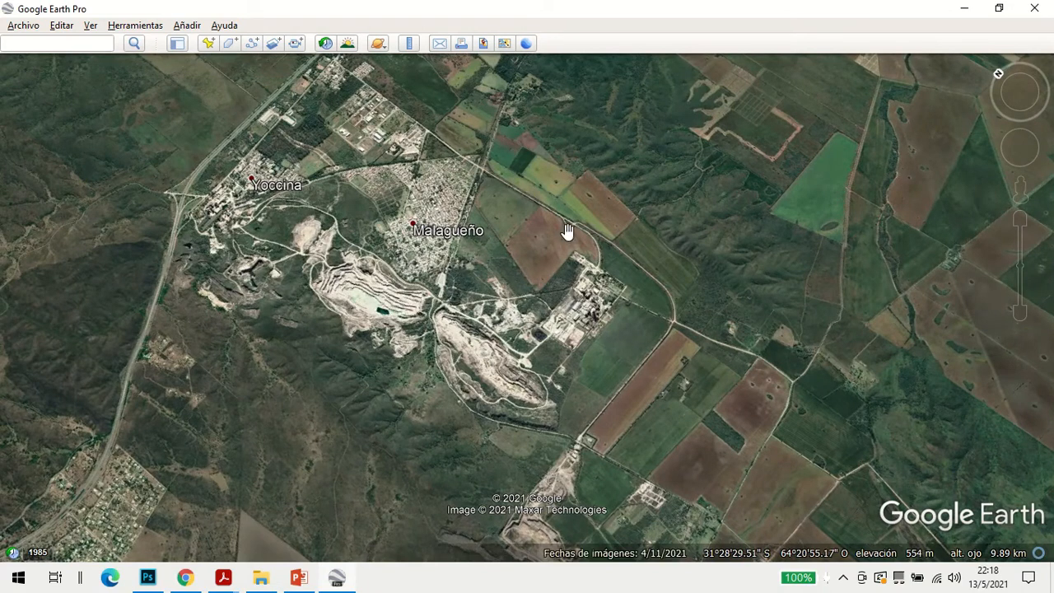
left_click_drag(585, 198, 564, 462)
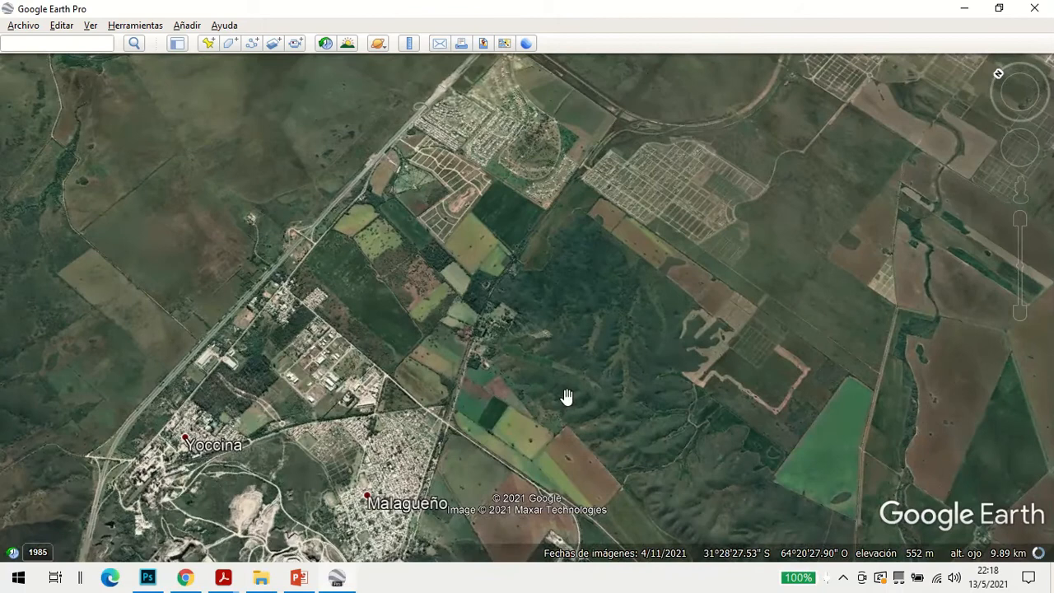
Survey the urban fabric of Córdoba from an eye altitude of about 20.5 km, ending close up on the tower blocks and cross-shaped building
left_click(1021, 314)
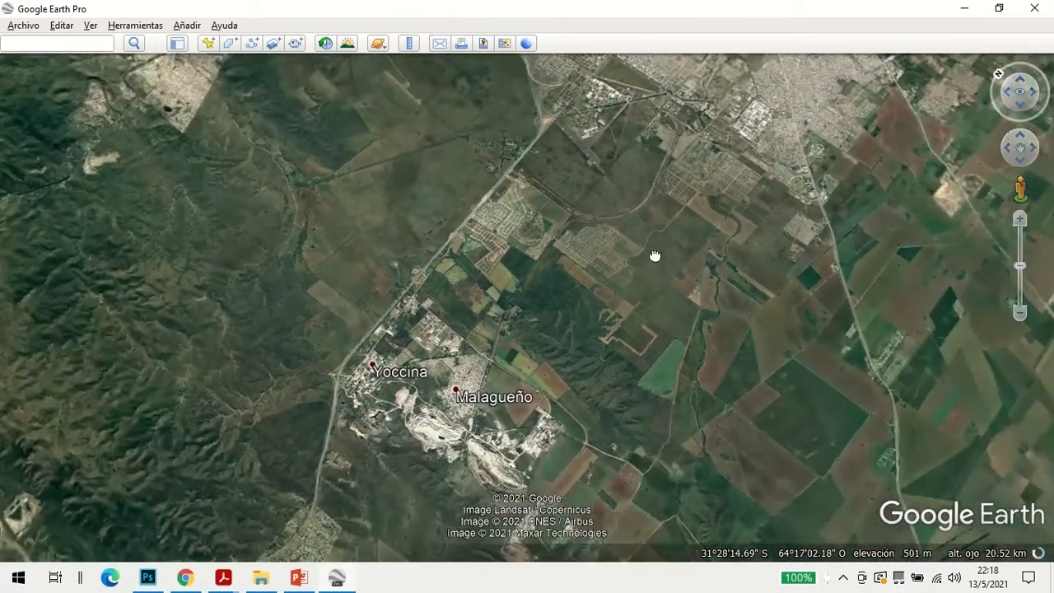
left_click_drag(654, 255, 541, 486)
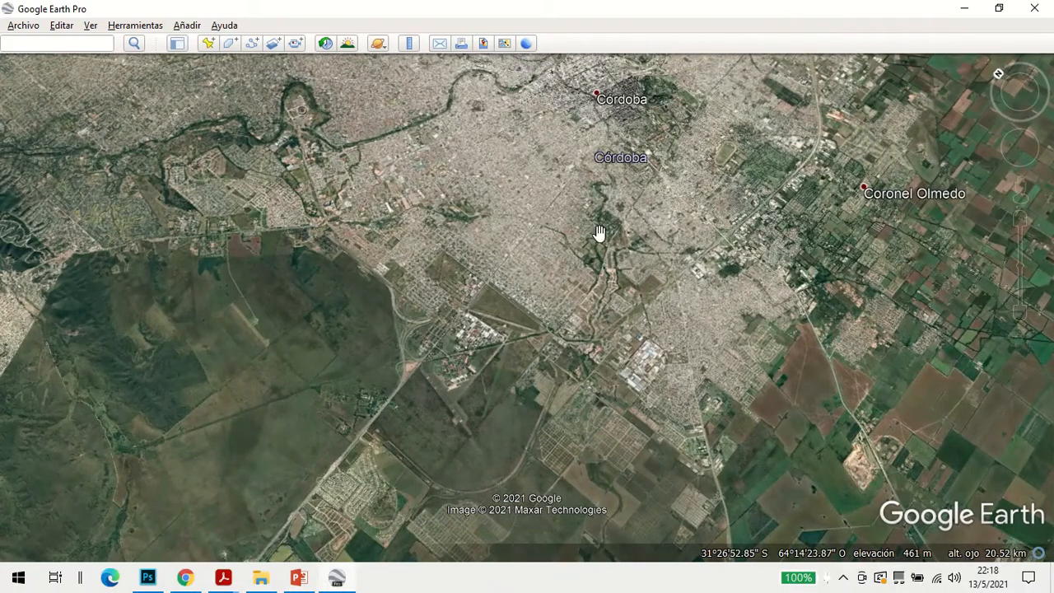
left_click_drag(517, 252, 520, 275)
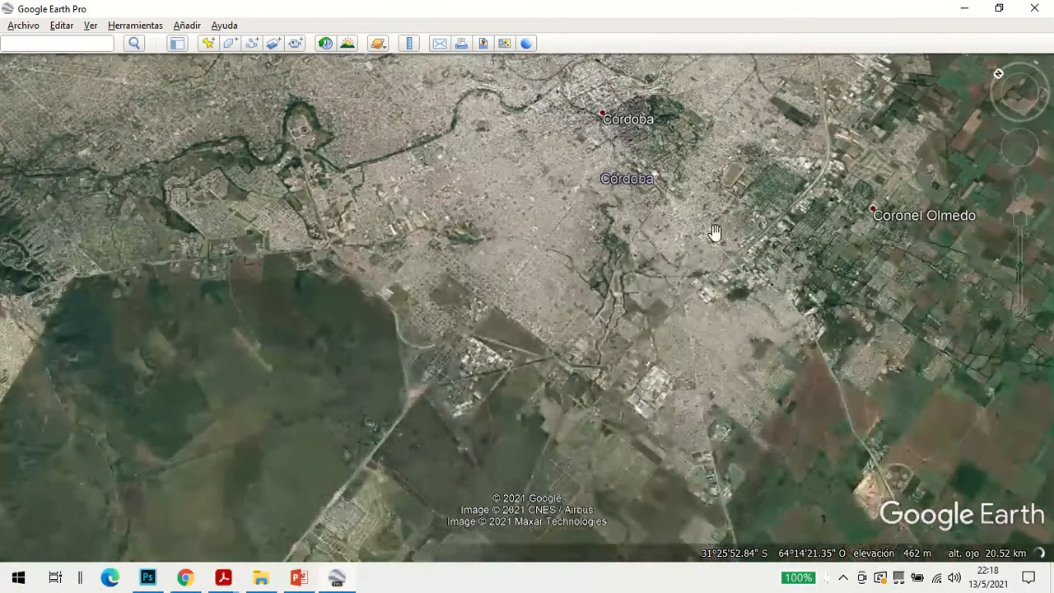
left_click_drag(457, 316, 430, 353)
scroll(471, 290, "up", 1)
scroll(470, 290, "up", 1)
left_click_drag(652, 189, 467, 424)
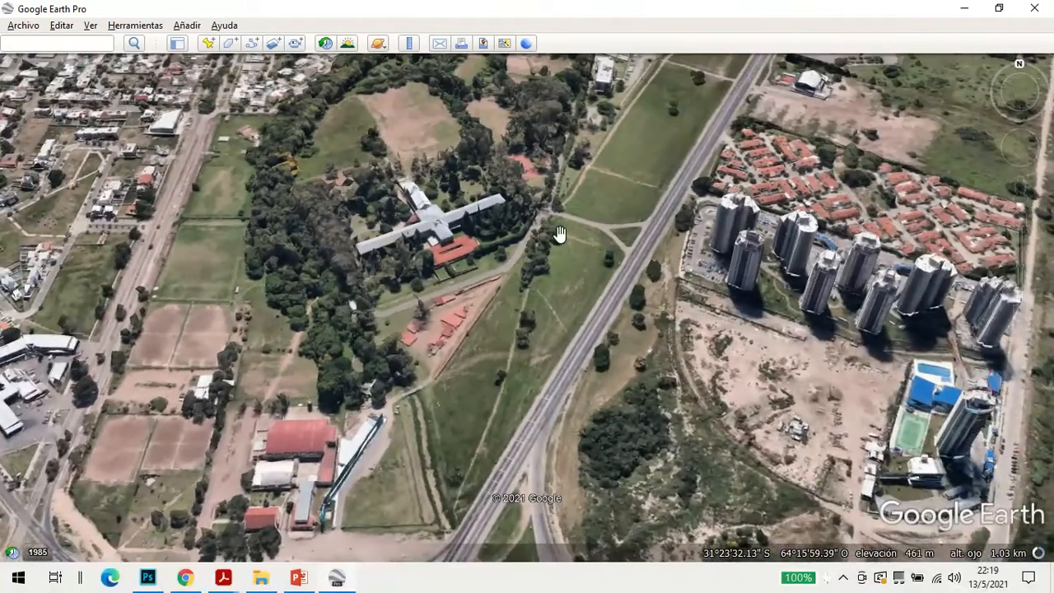
Examine the sports fields, tree belt, housing and institutional buildings along the highway north of the cross-shaped building from about 1 km
left_click_drag(574, 264, 581, 219)
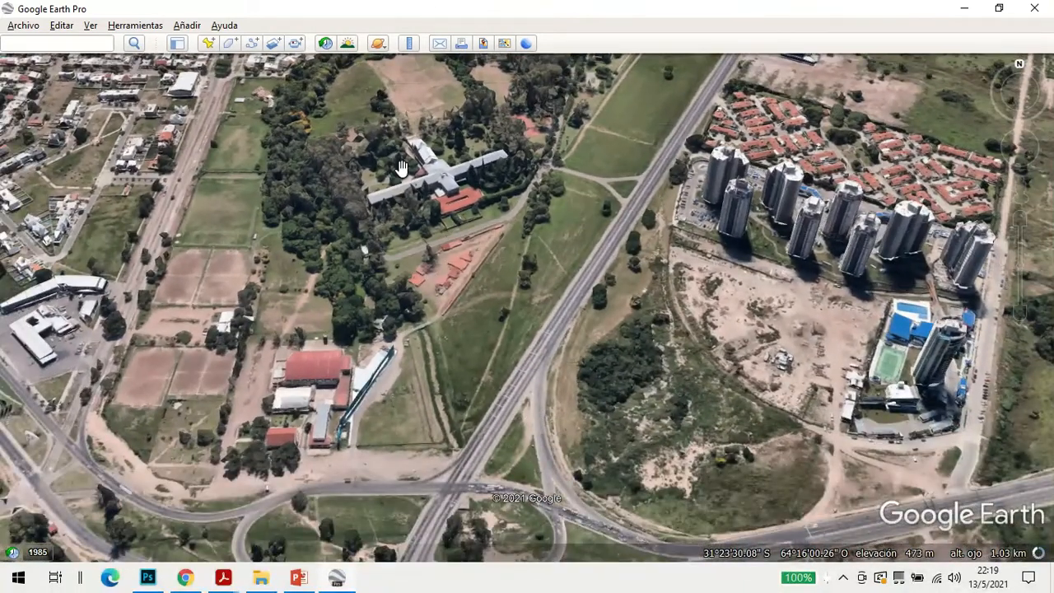
left_click_drag(426, 87, 427, 142)
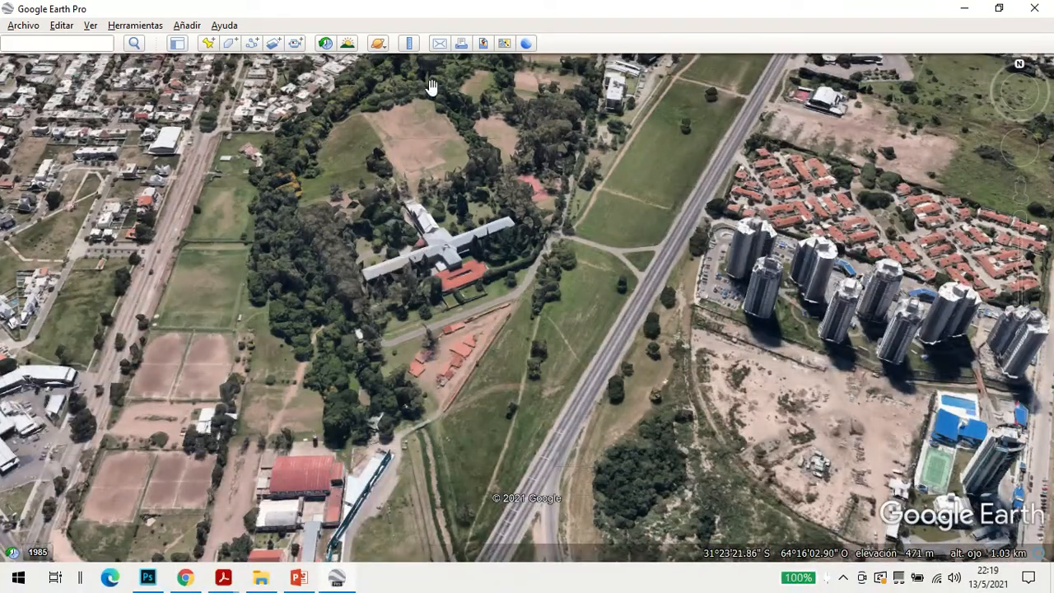
left_click_drag(311, 219, 346, 452)
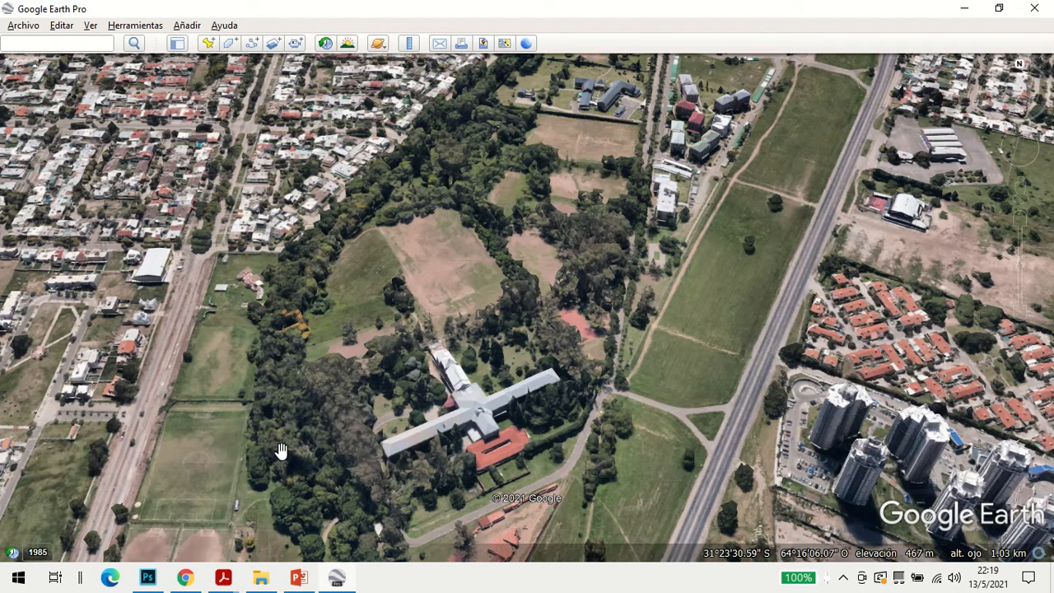
left_click_drag(458, 147, 407, 294)
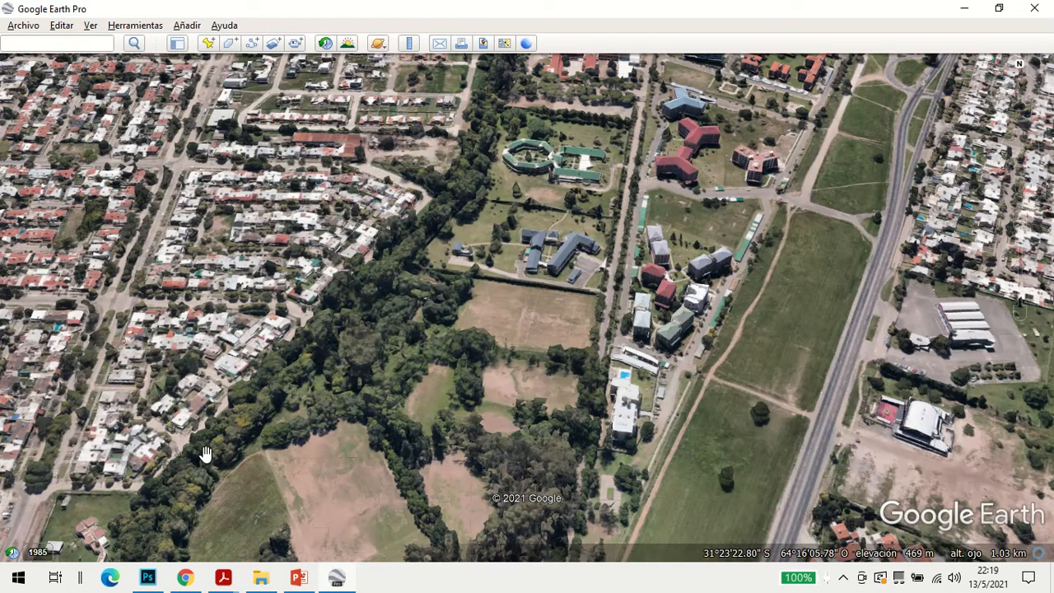
left_click_drag(400, 278, 257, 553)
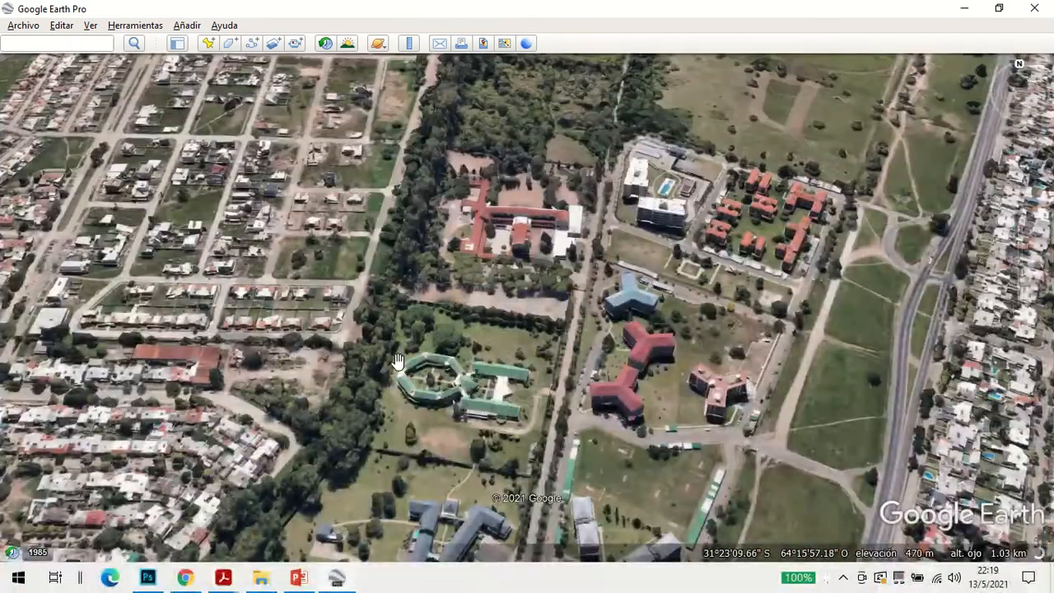
left_click_drag(394, 323, 414, 56)
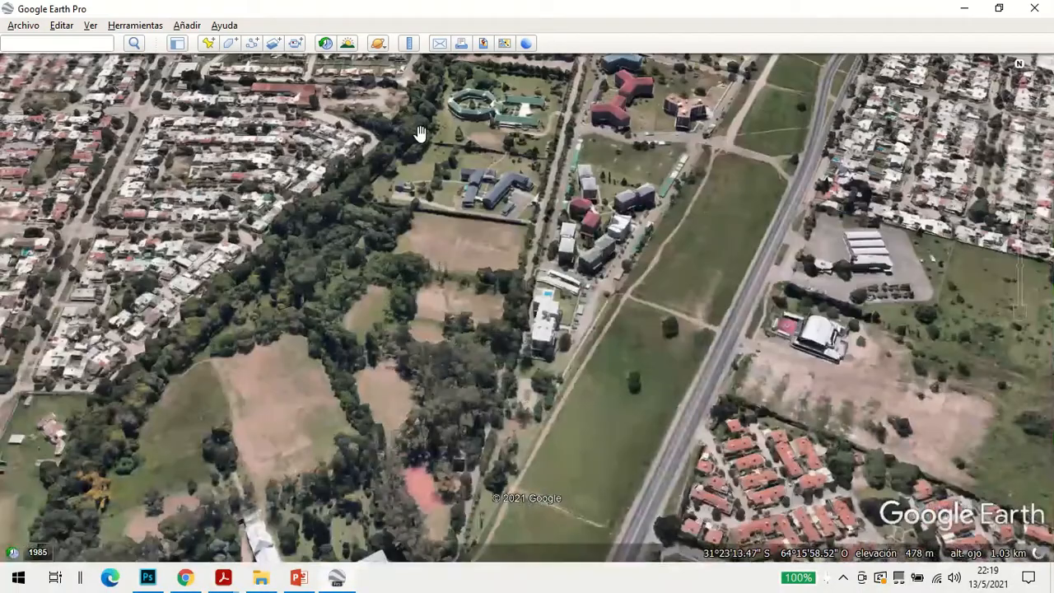
Revisit the cross-shaped building and its surrounding woods, and inspect the edge between trees and housing from a near-vertical view
left_click_drag(219, 328, 326, 247)
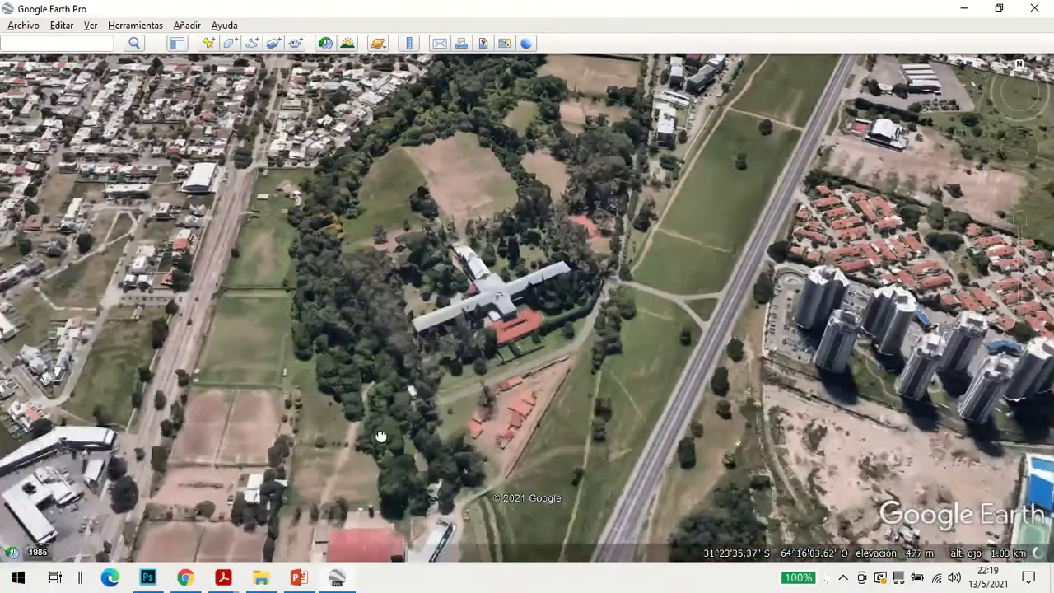
left_click_drag(372, 432, 367, 356)
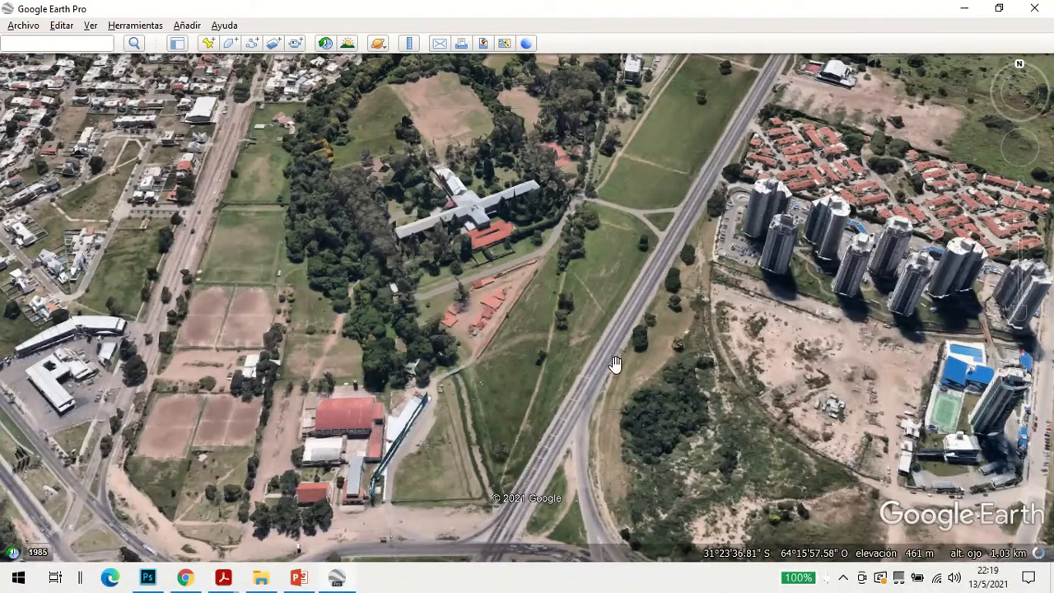
left_click_drag(172, 272, 319, 259)
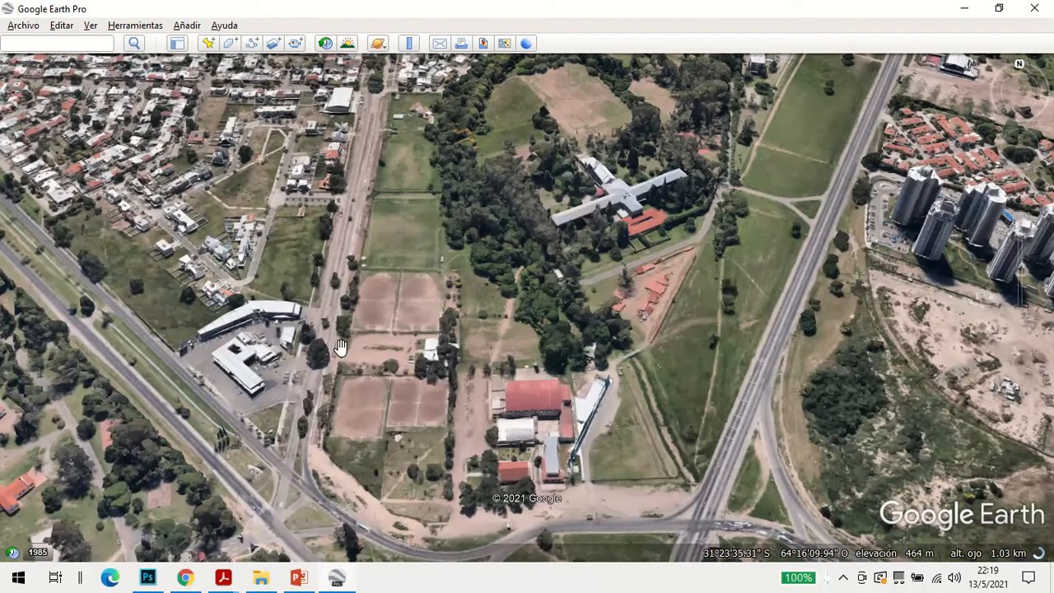
middle_click_drag(552, 290, 537, 163)
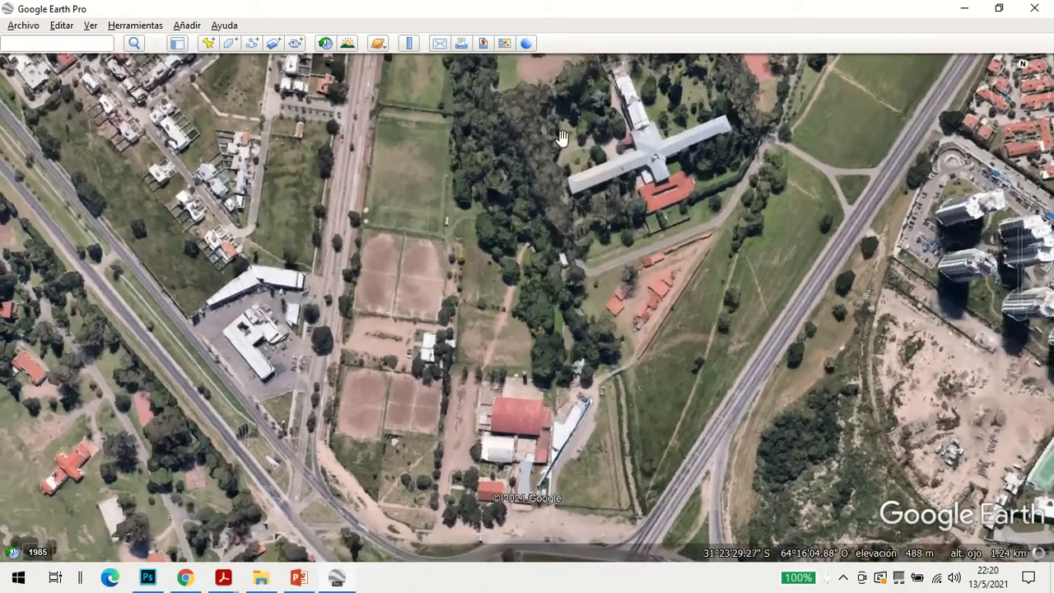
left_click_drag(584, 173, 422, 397)
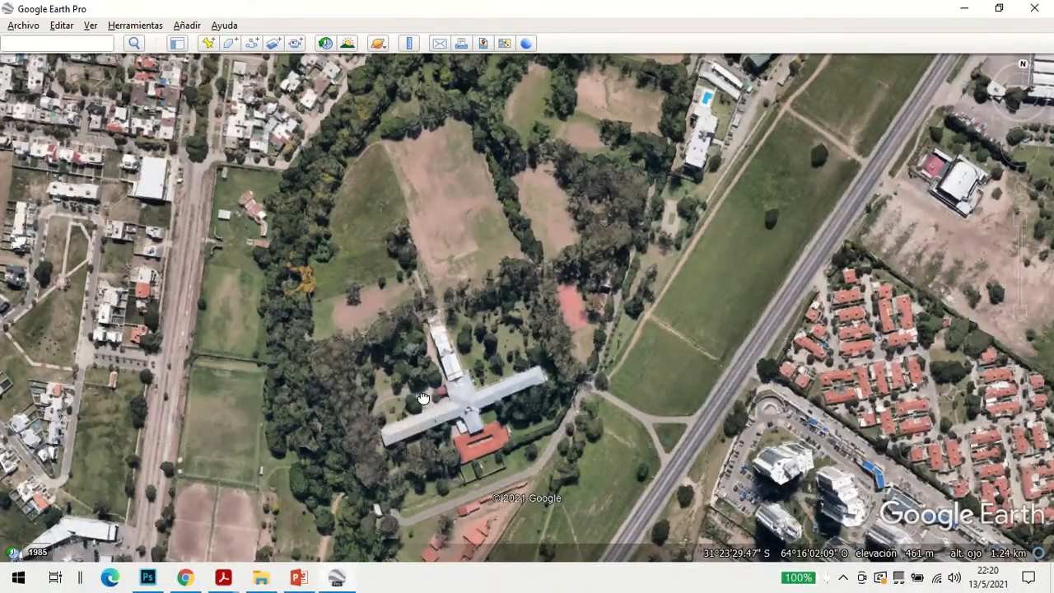
left_click_drag(423, 398, 473, 507)
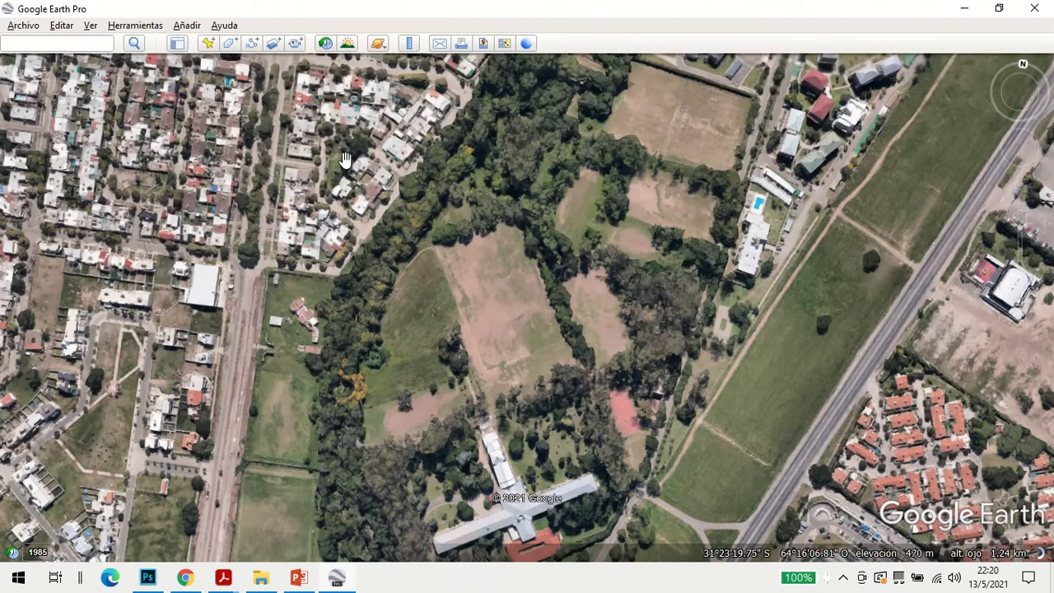
left_click_drag(296, 245, 286, 358)
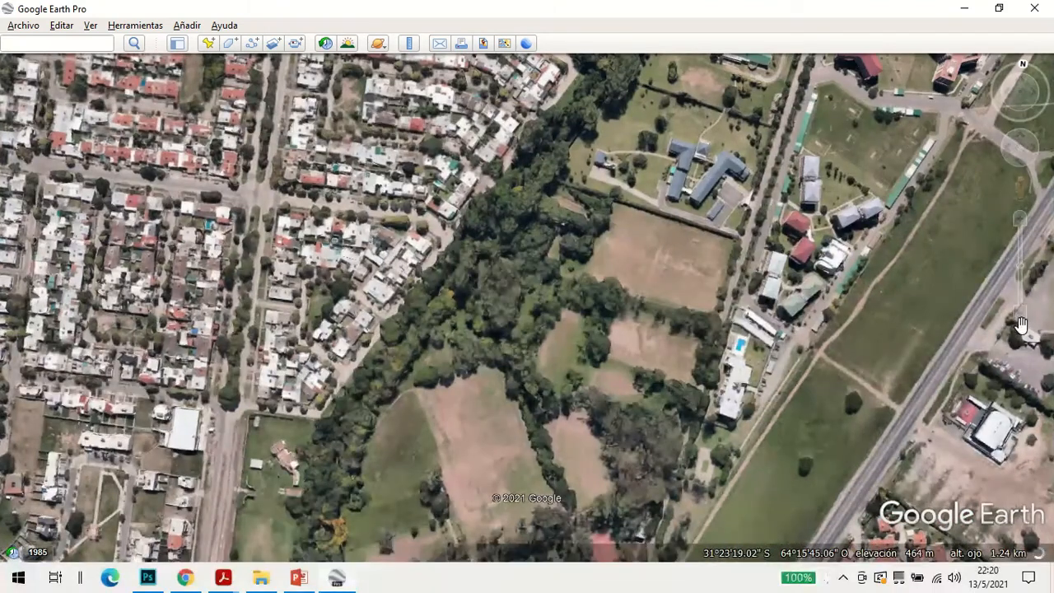
Compare the dense urban blocks with the open fields west of the city from an eye altitude of about 5.35 km
left_click(1018, 313)
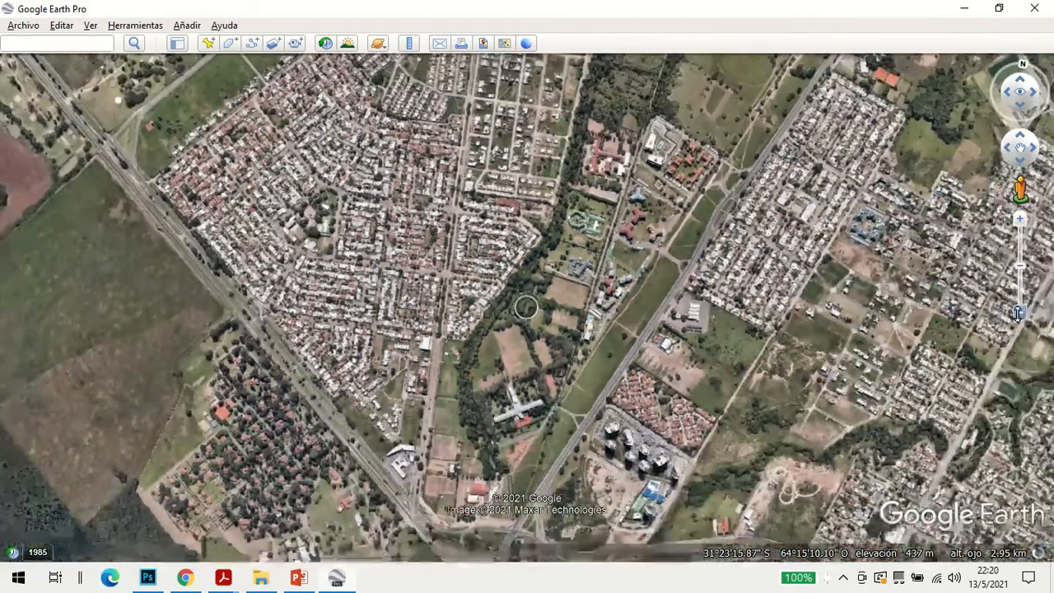
left_click(1018, 312)
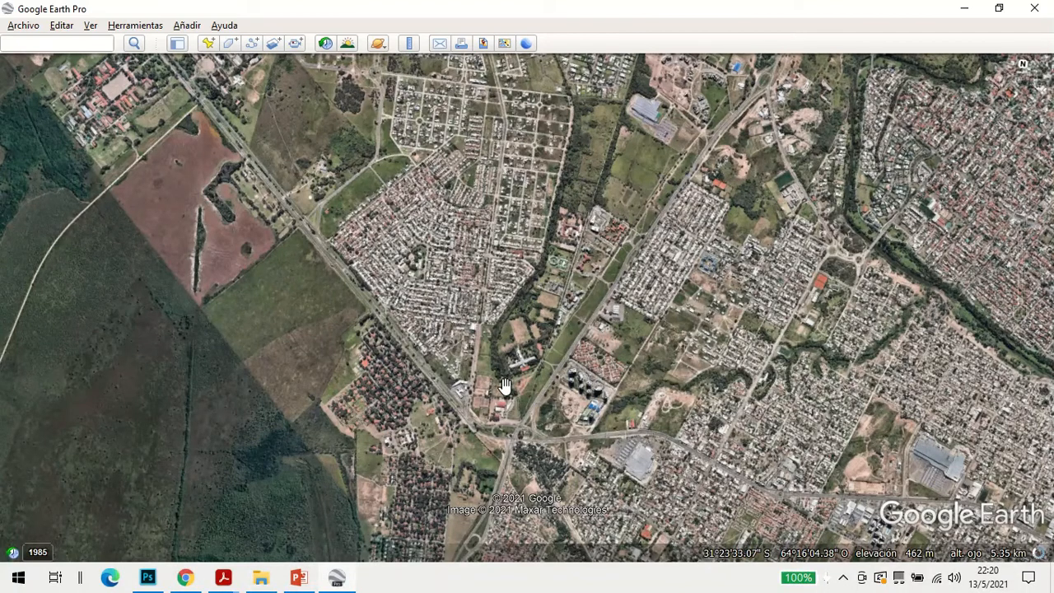
left_click_drag(504, 386, 431, 295)
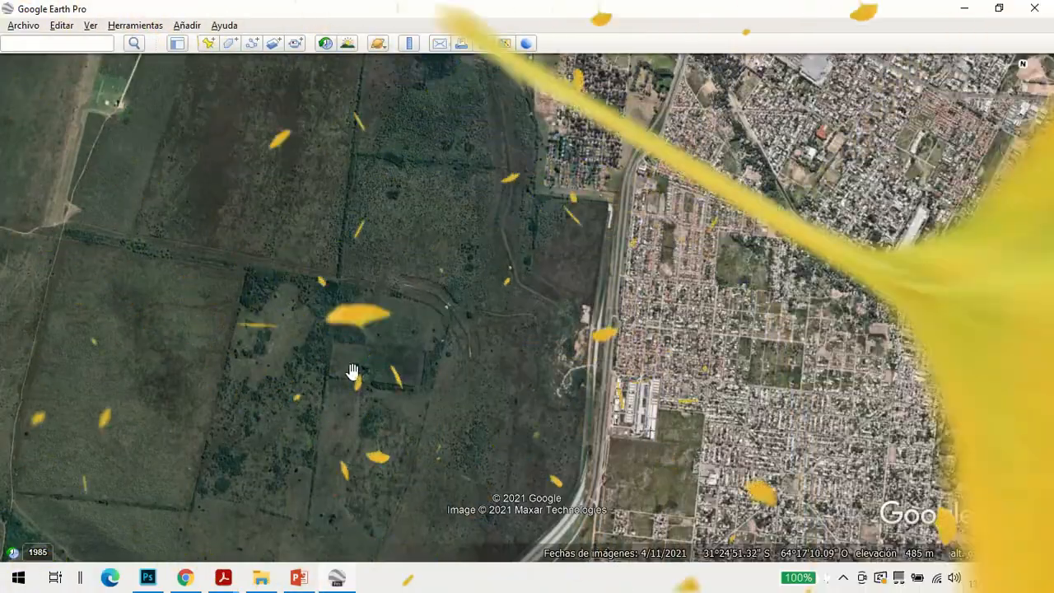
Survey the land west of Córdoba, from the motorway junction past the Malagueño quarries to San Antonio de Arredondo, up to about 15.4 km altitude
left_click_drag(411, 337, 773, 139)
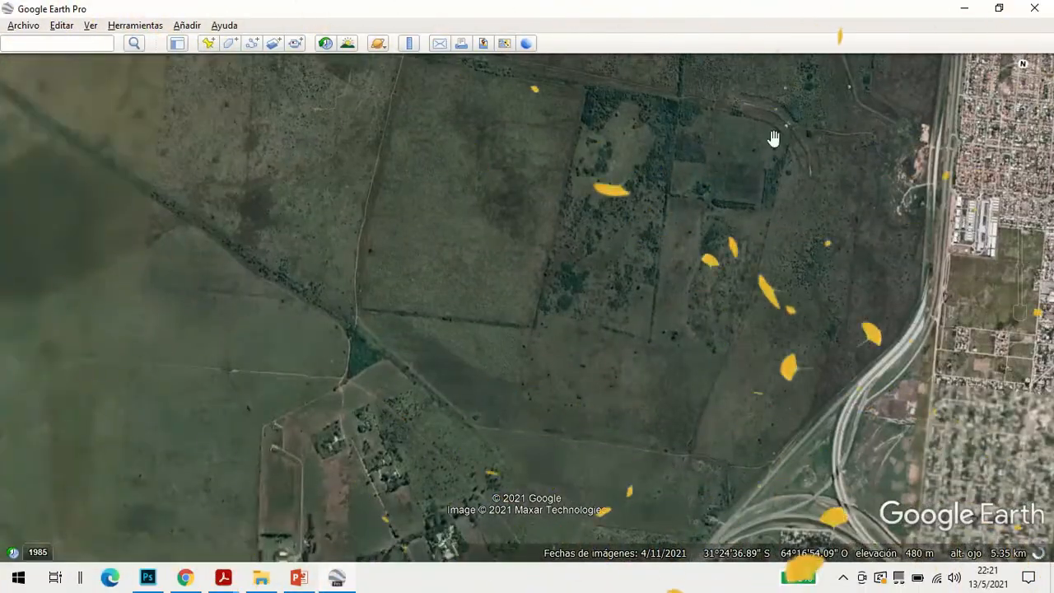
mouse_move(1025, 252)
left_click_drag(1021, 264, 1020, 307)
left_click_drag(189, 392, 522, 200)
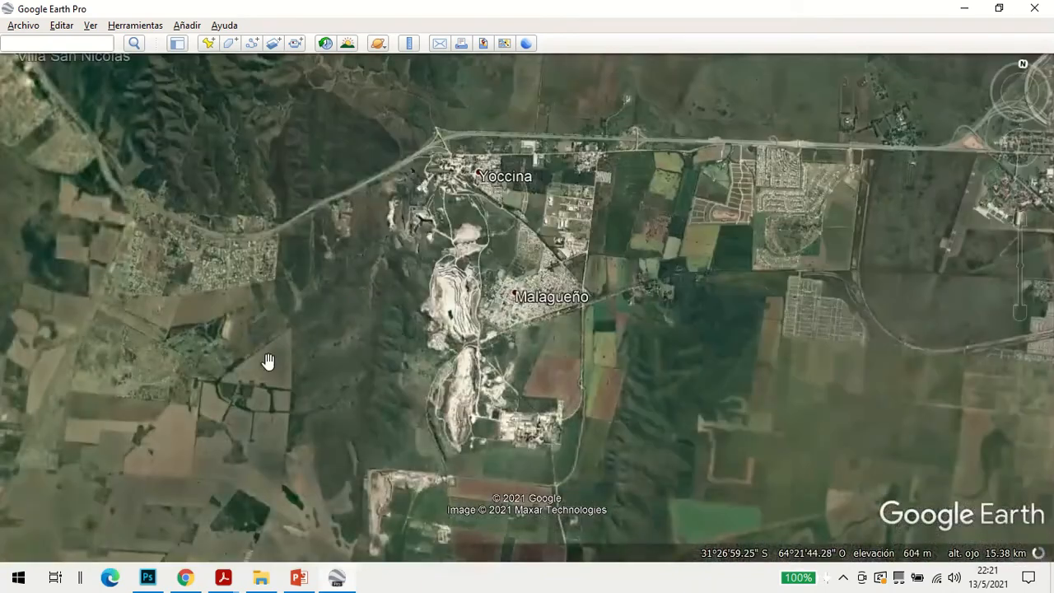
left_click_drag(271, 360, 317, 204)
left_click_drag(111, 213, 865, 412)
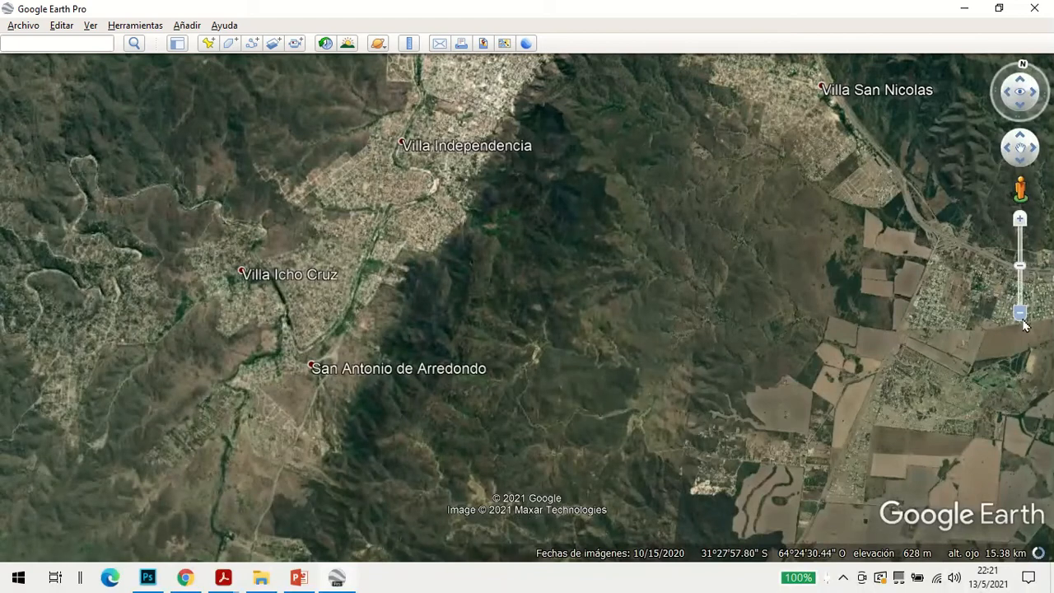
Frame Lago San Roque with Villa Carlos Paz and the ridges to its east from an eye altitude of 13.50 km
left_click_drag(1020, 309, 1021, 320)
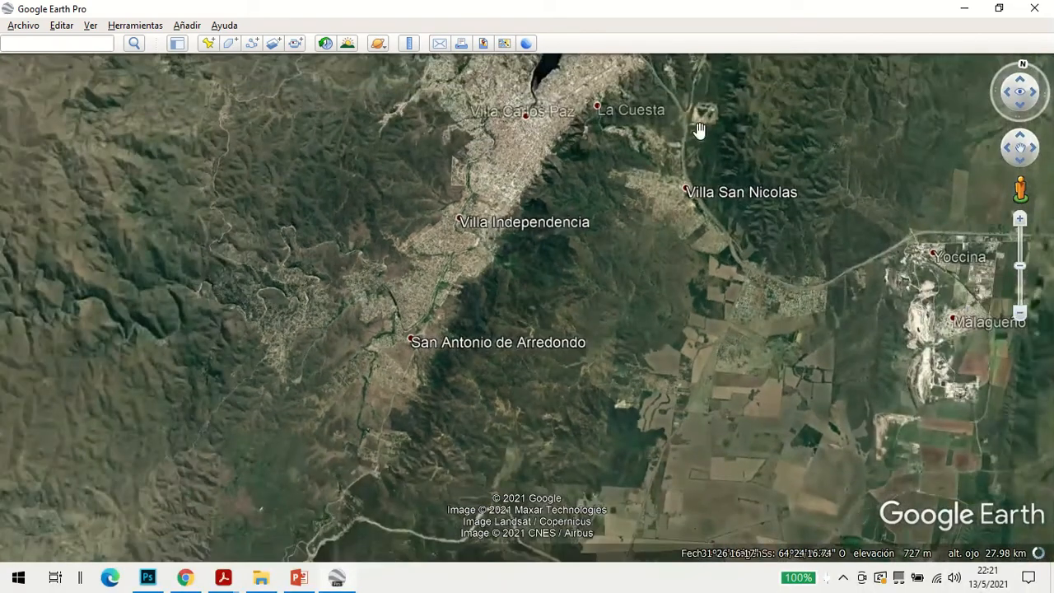
left_click_drag(699, 129, 497, 352)
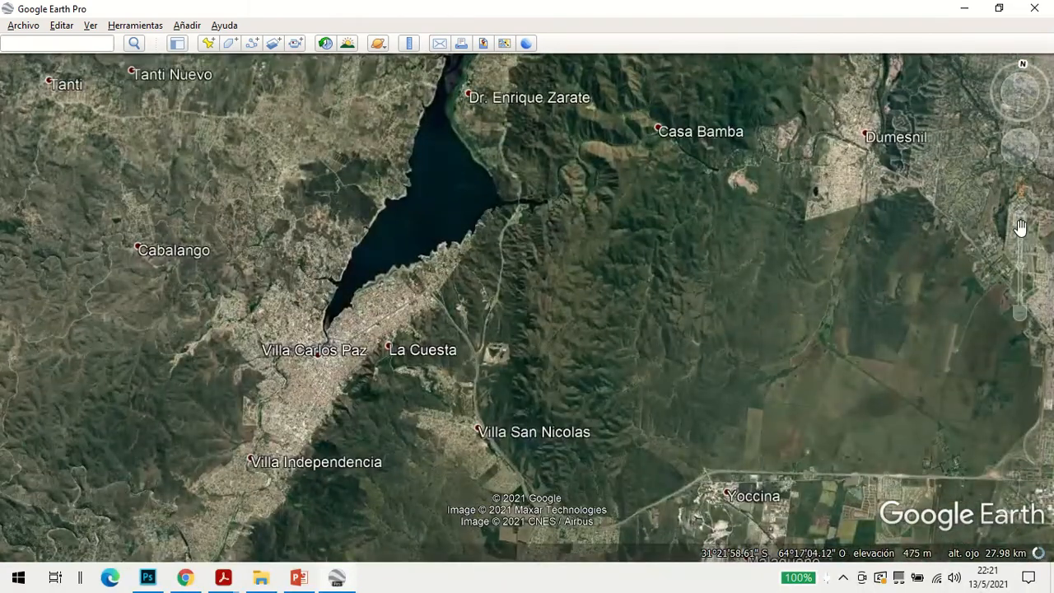
left_click(1020, 232)
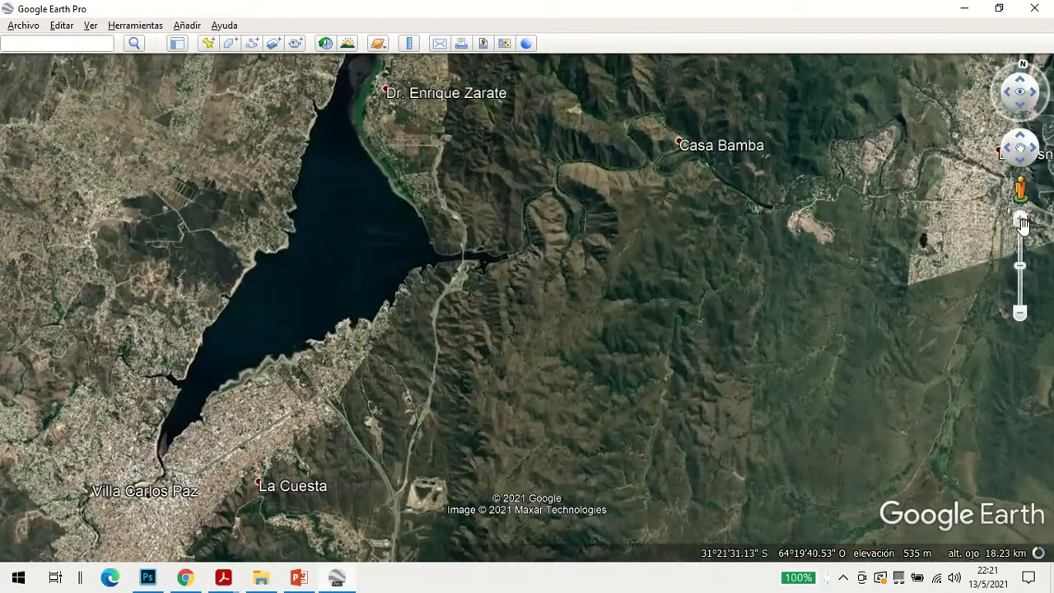
left_click(1020, 221)
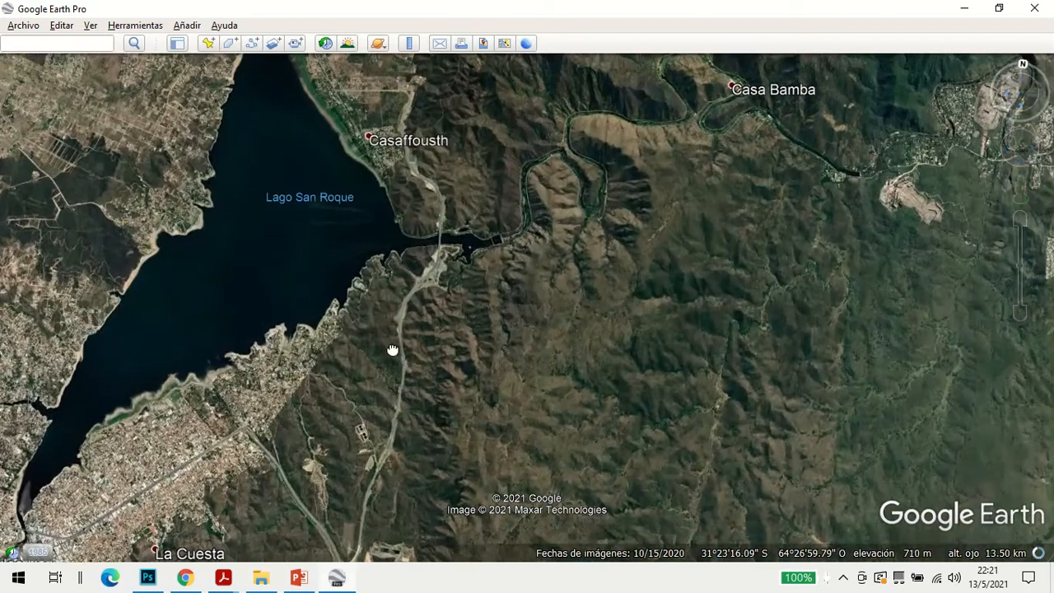
left_click_drag(392, 350, 580, 328)
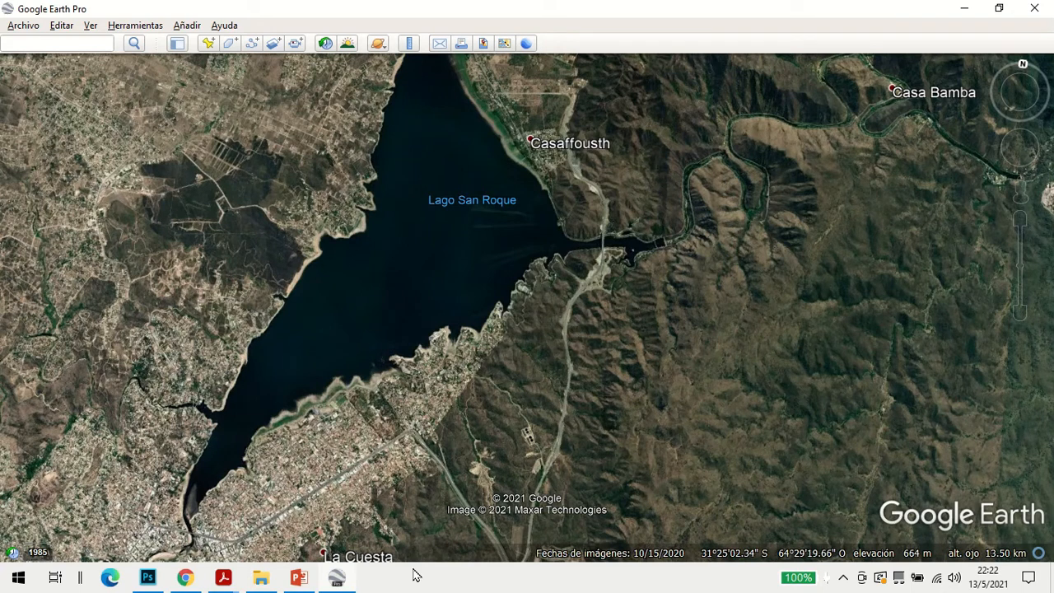
Switch to Photoshop, paste the captured Google Earth view into Sin título-1, and position it so the lake and hills fill the canvas
mouse_move(146, 579)
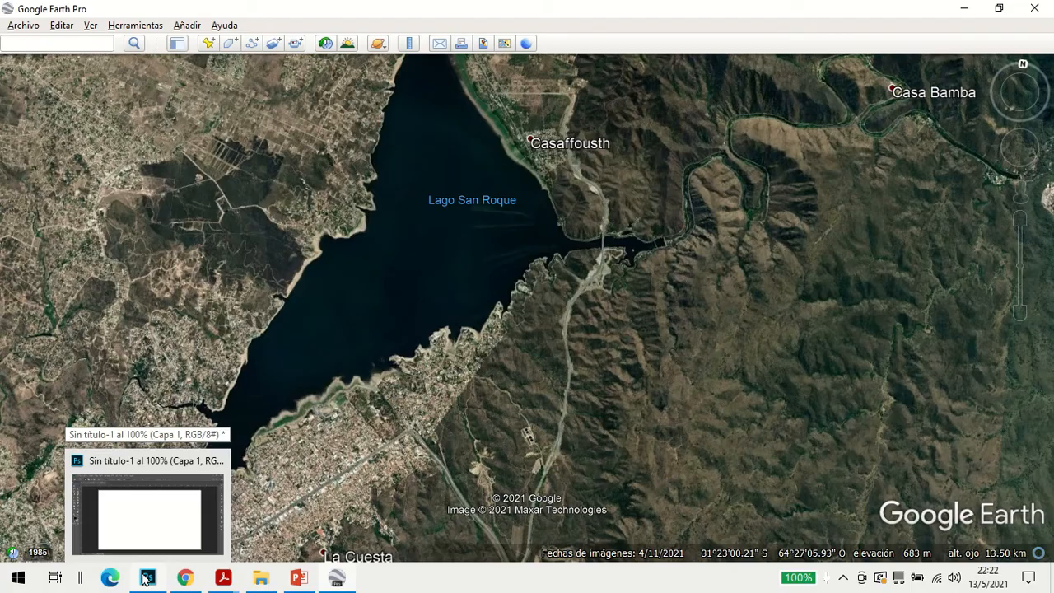
left_click(142, 578)
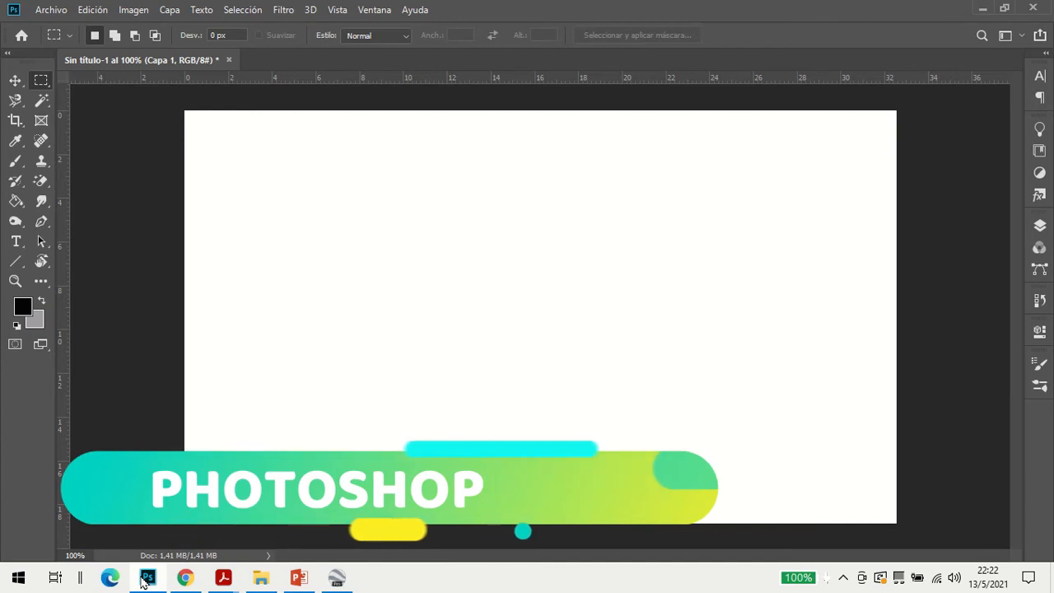
key("ctrl+v")
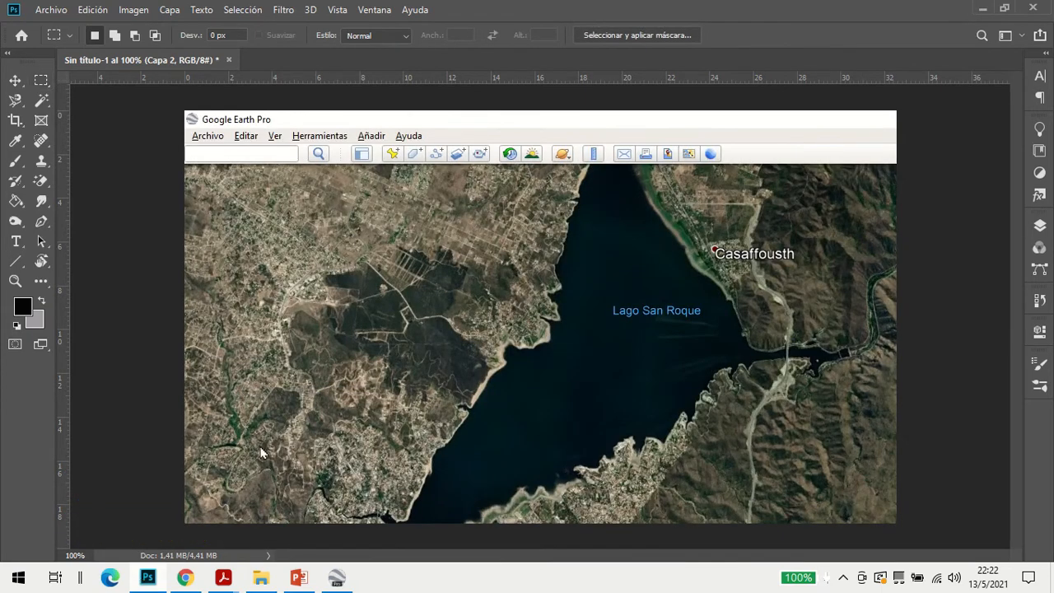
key("ctrl+t")
left_click_drag(385, 225, 297, 204)
left_click_drag(745, 368, 719, 346)
left_click(34, 83)
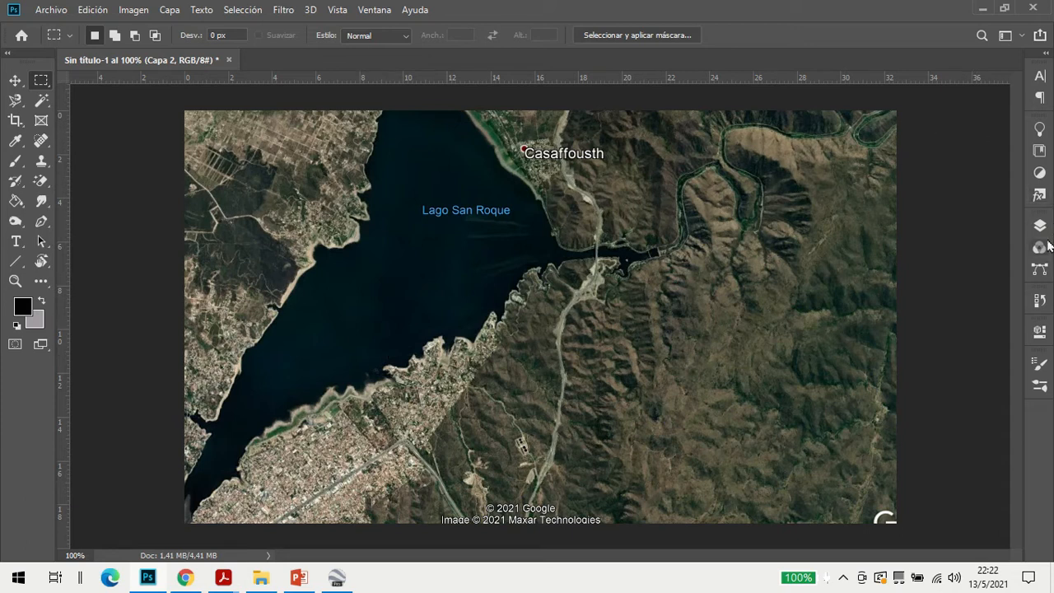
Add a brightness/contrast adjustment to the pasted image with brightness 68 and slightly raised contrast
left_click(1039, 174)
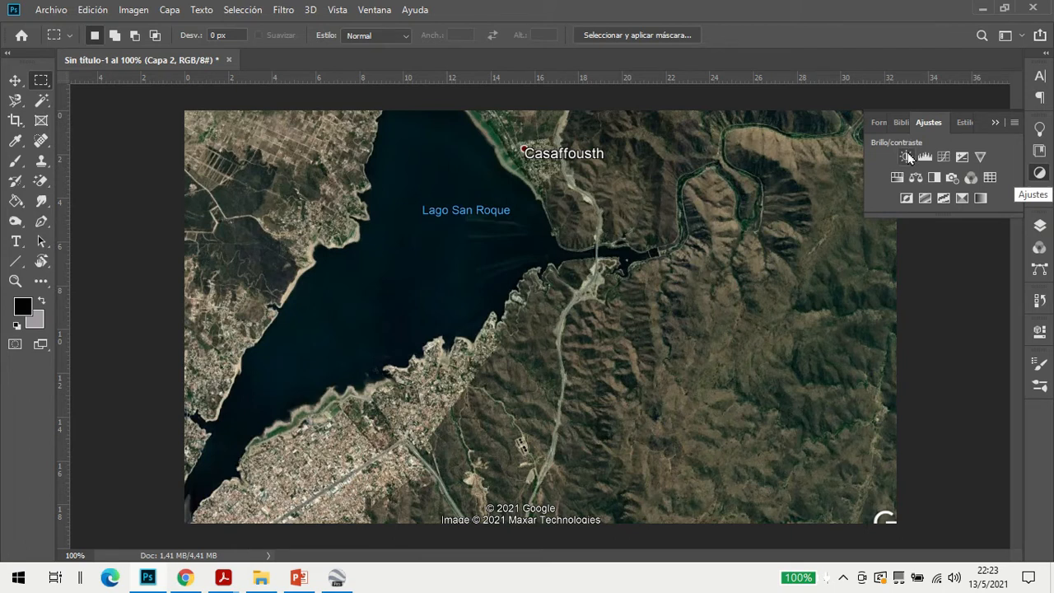
left_click(907, 157)
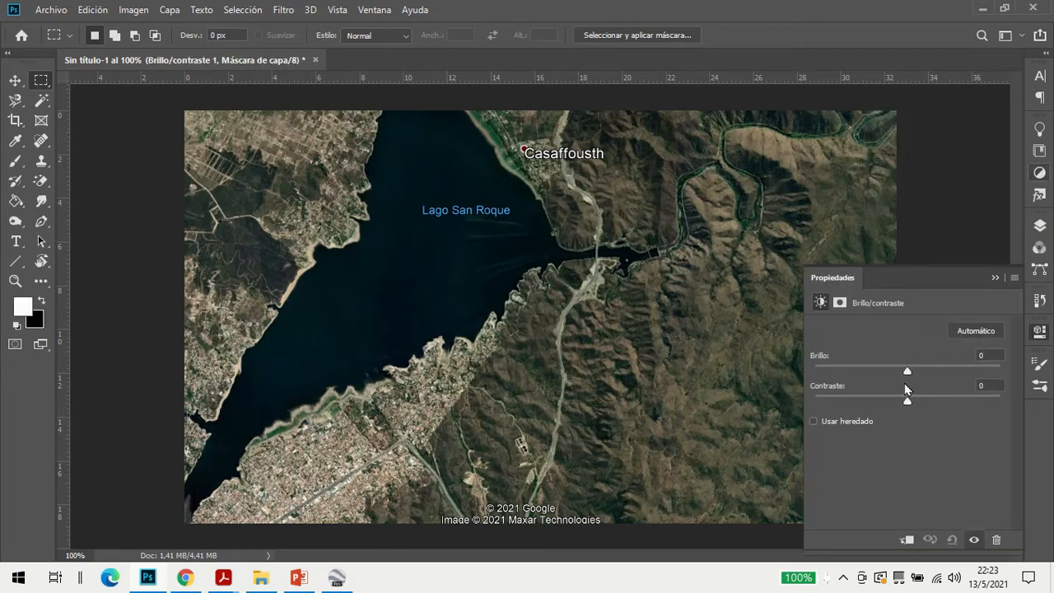
left_click_drag(911, 377, 951, 390)
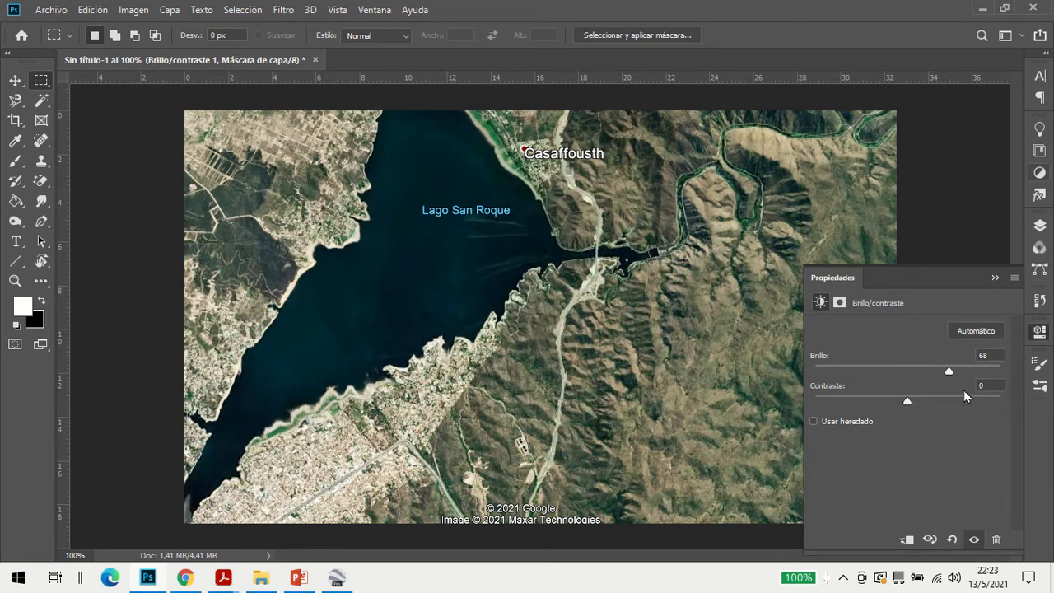
mouse_move(908, 401)
left_mouse_down()
mouse_move(965, 410)
mouse_move(914, 403)
left_mouse_up()
Add a vibrance (Intensidad) adjustment to the image with saturation +64
left_click(1038, 171)
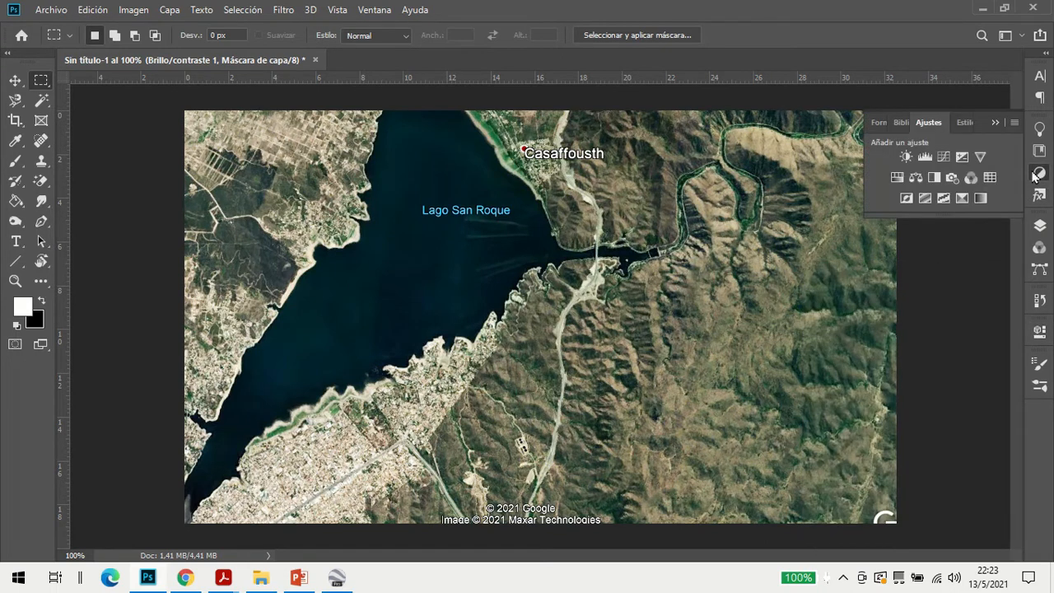
left_click(980, 156)
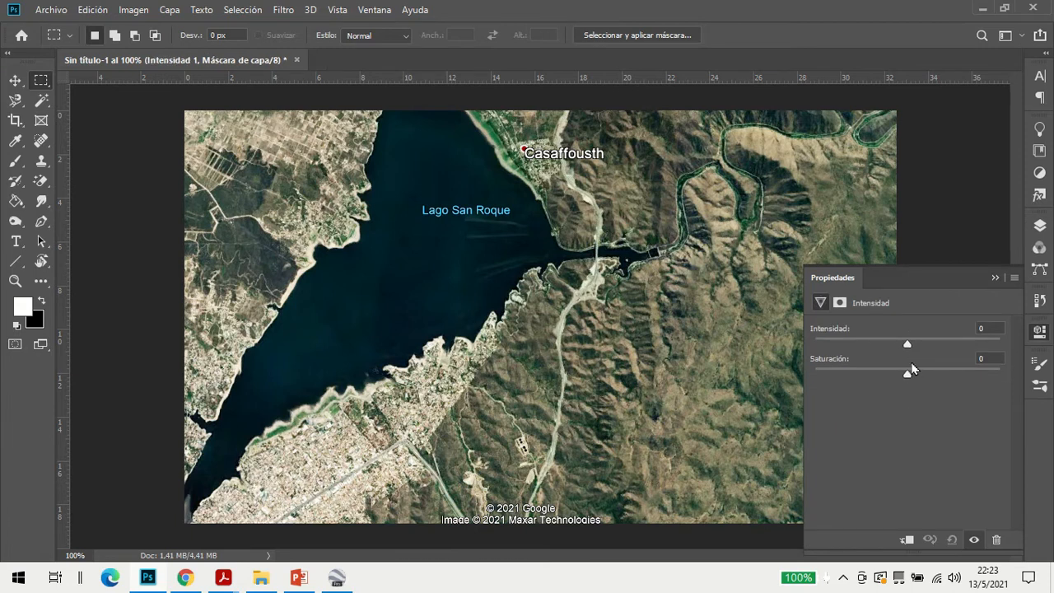
left_click_drag(909, 374, 968, 378)
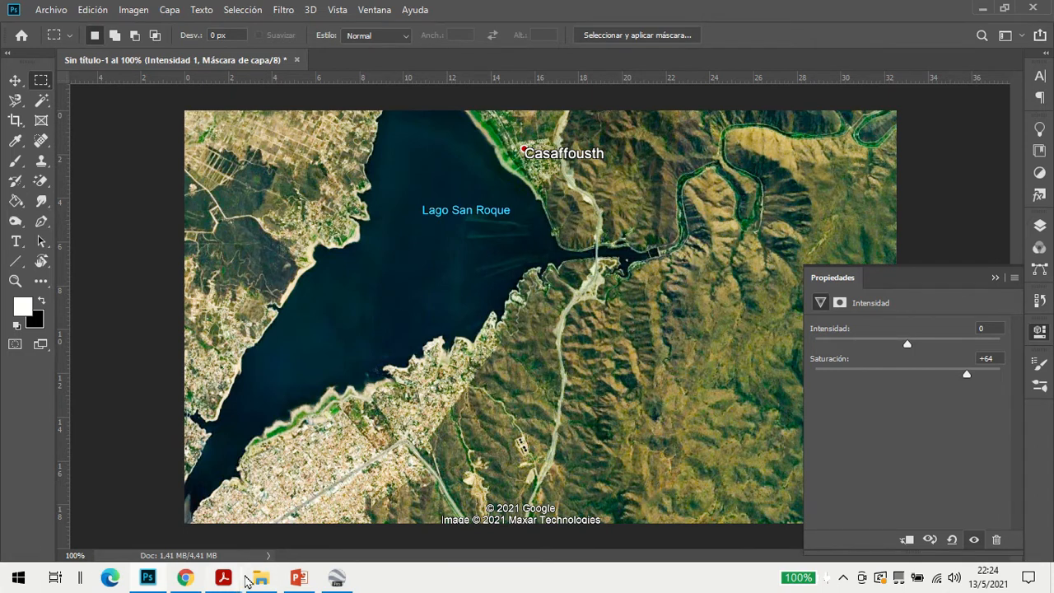
Switch to Acrobat Reader and read the surface colour combinations table and the Tamaño section on page 5 of the visual interpretation guide
mouse_move(232, 583)
left_click(283, 504)
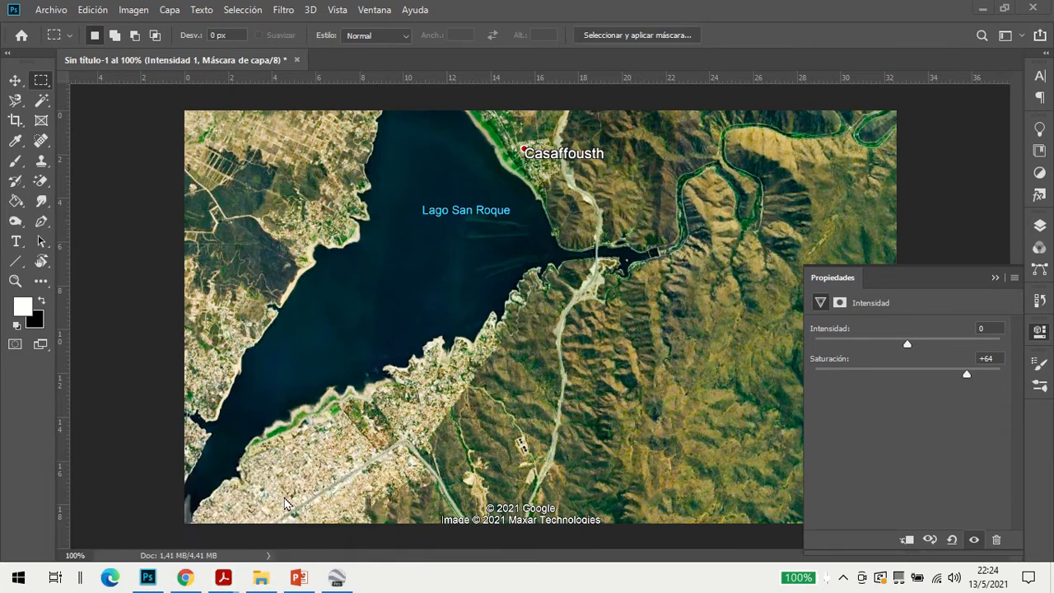
left_click_drag(997, 224, 994, 320)
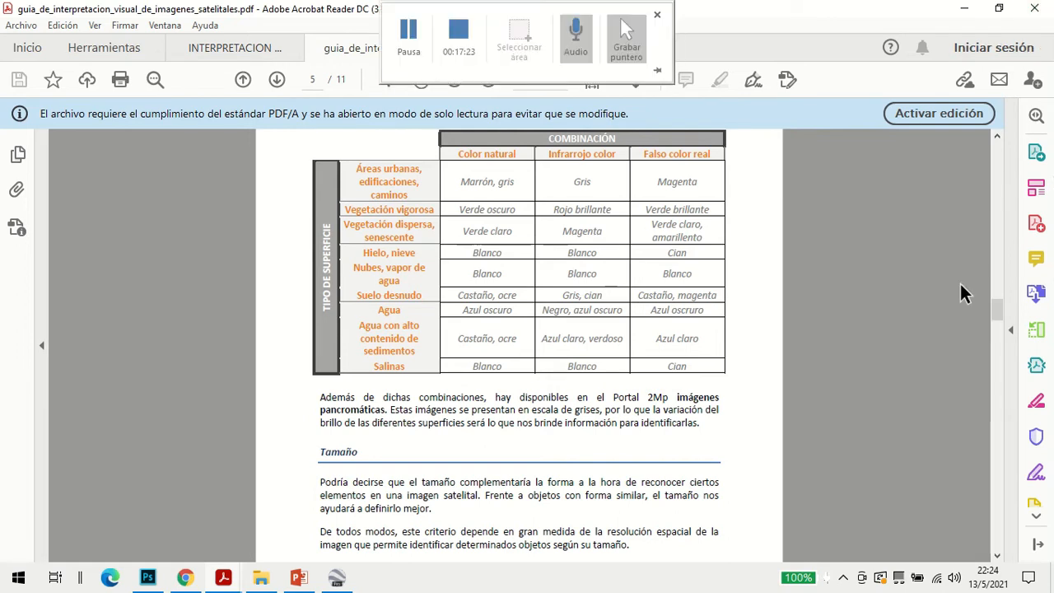
mouse_move(999, 317)
left_mouse_down()
mouse_move(1011, 333)
mouse_move(1013, 322)
mouse_move(1008, 333)
left_mouse_up()
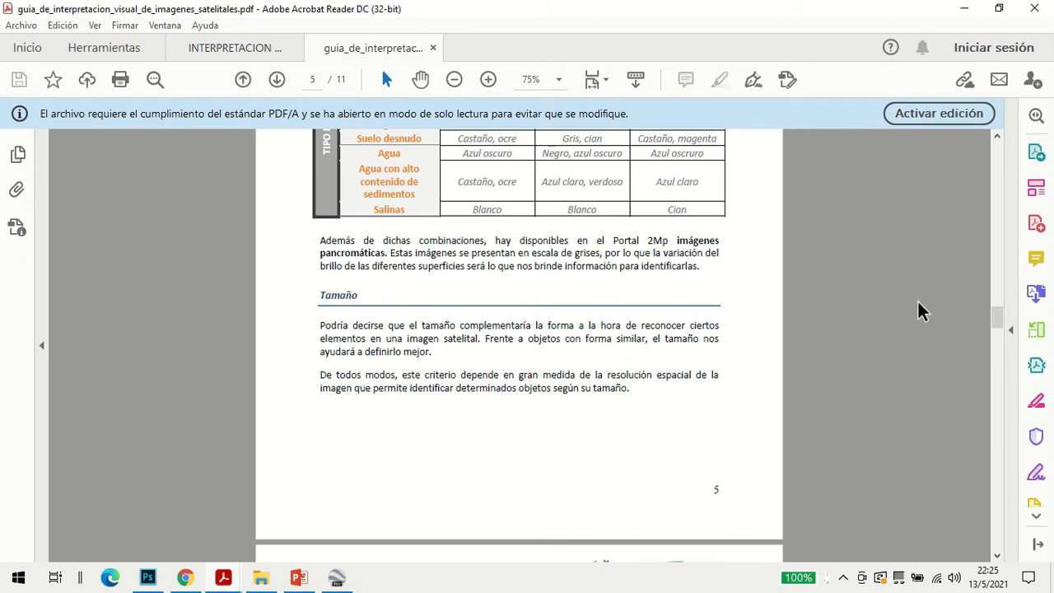
left_click(964, 10)
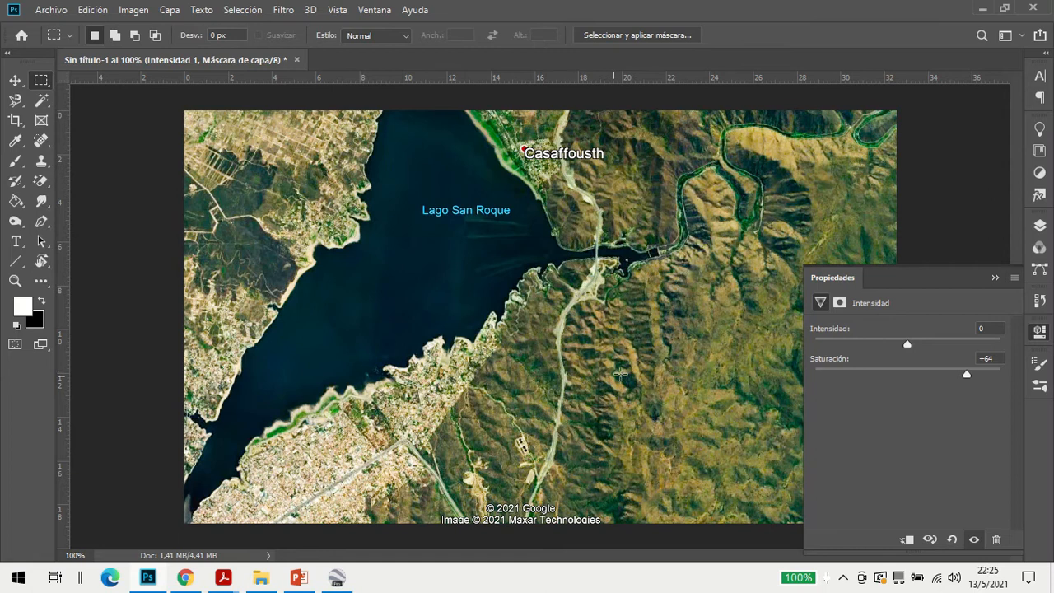
Open the PDF on interpreting satellite images and aerial photographs, and mark out the author's name and institute in the page 1 footnote
mouse_move(237, 575)
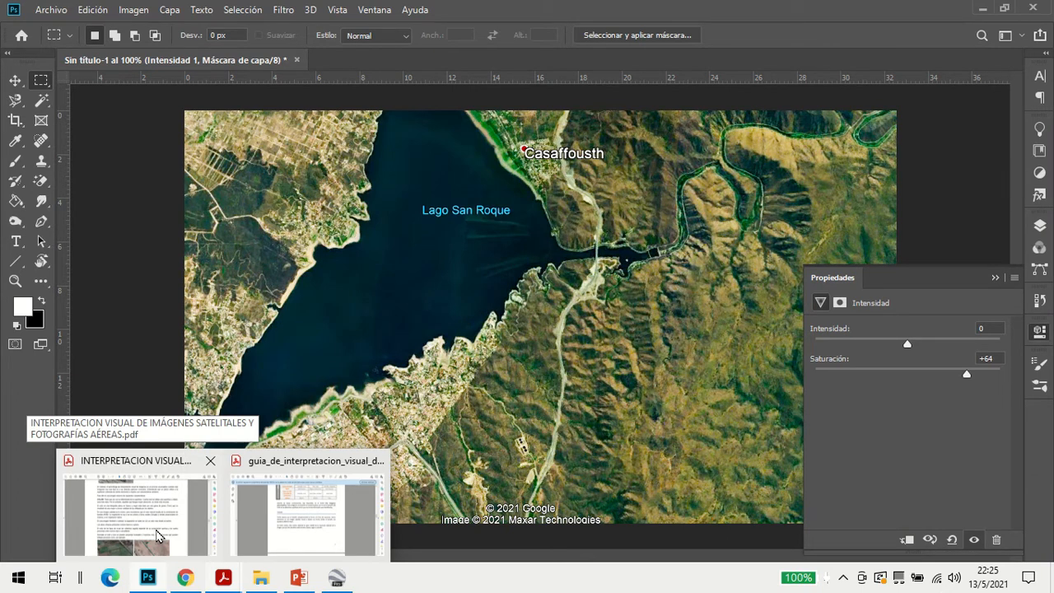
left_click(156, 534)
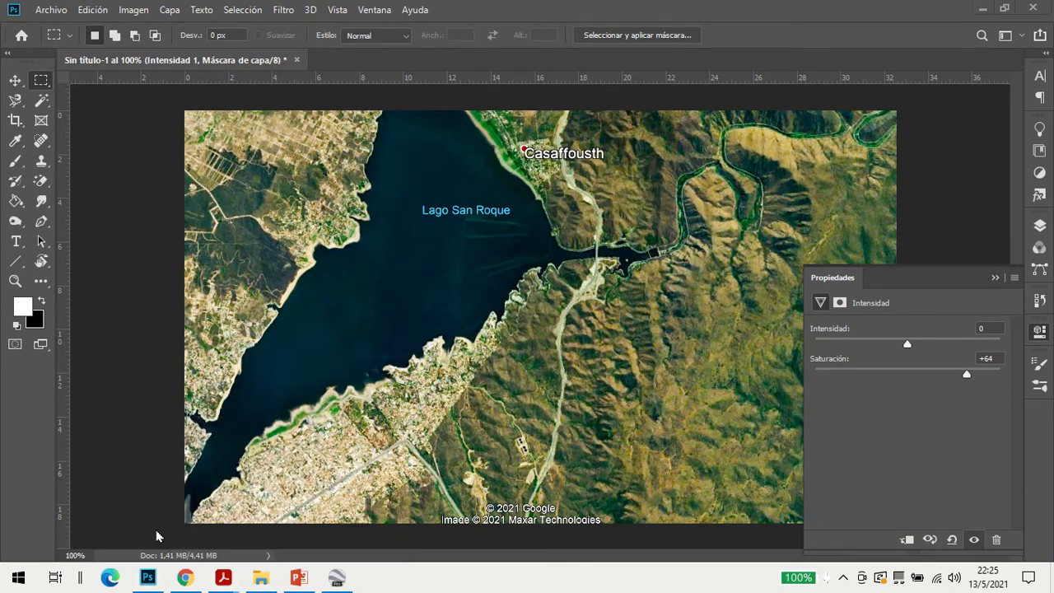
left_click_drag(1000, 348, 1011, 125)
scroll(303, 256, "down", 15)
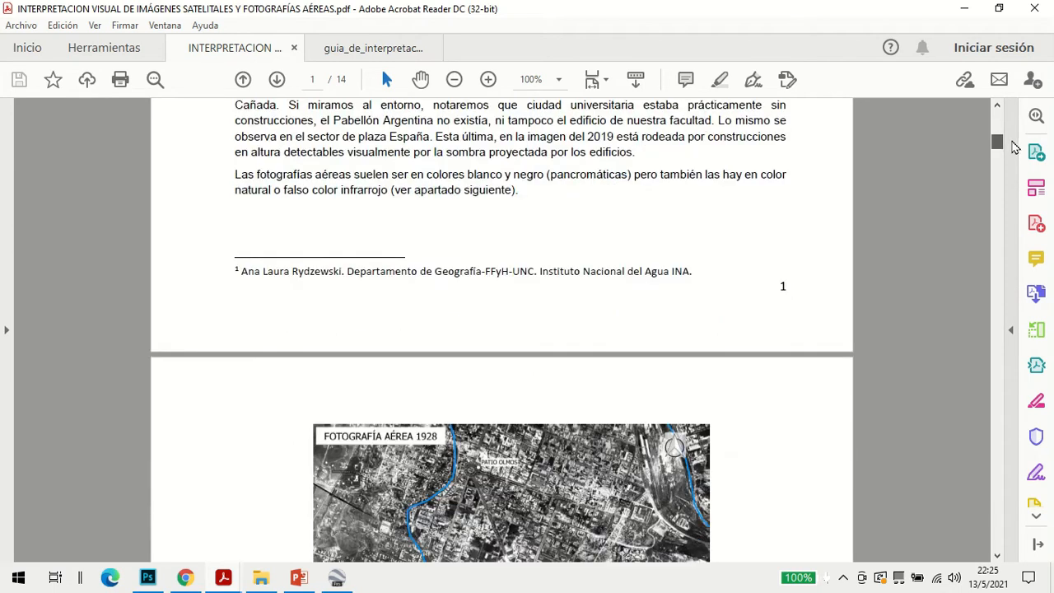
left_click_drag(238, 272, 346, 273)
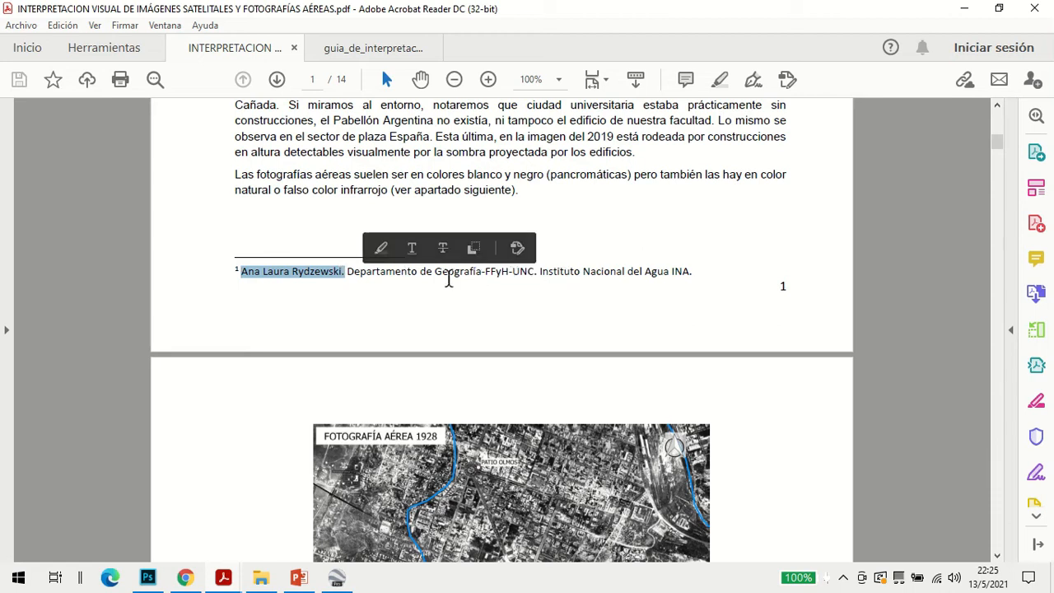
left_click_drag(537, 271, 669, 274)
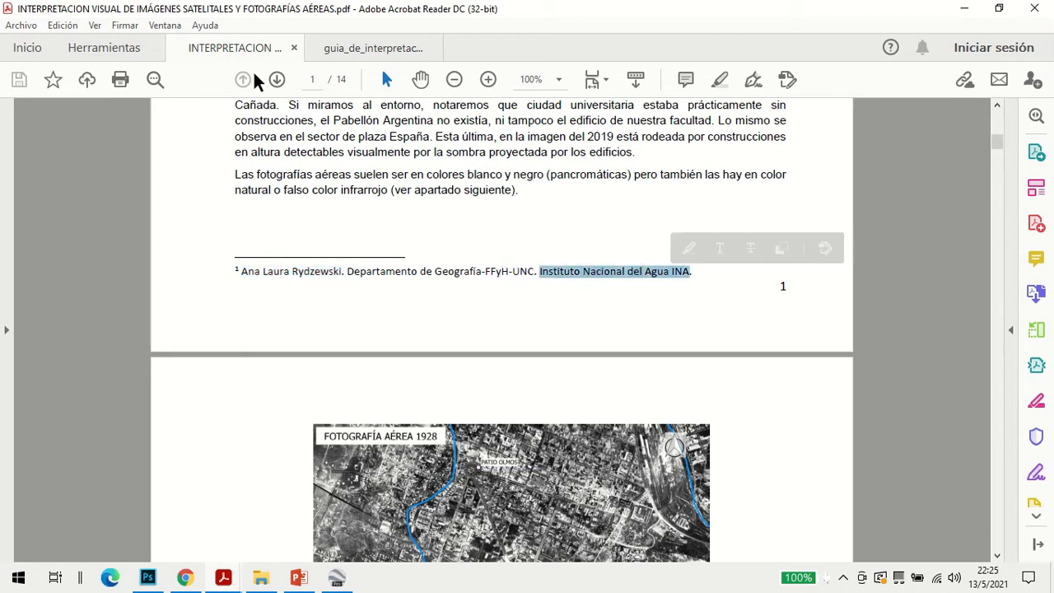
Review the CONAE Programa 2Mp guide's cover and the example images above Textura on page 6, then return to Photoshop
left_click(335, 50)
left_click_drag(997, 325, 995, 162)
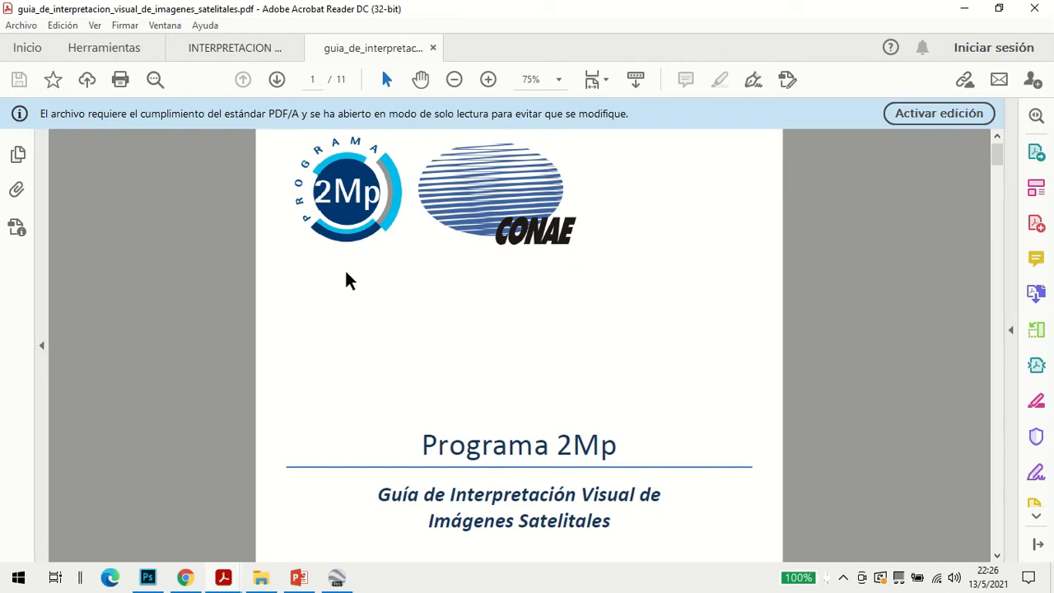
left_click_drag(997, 155, 997, 348)
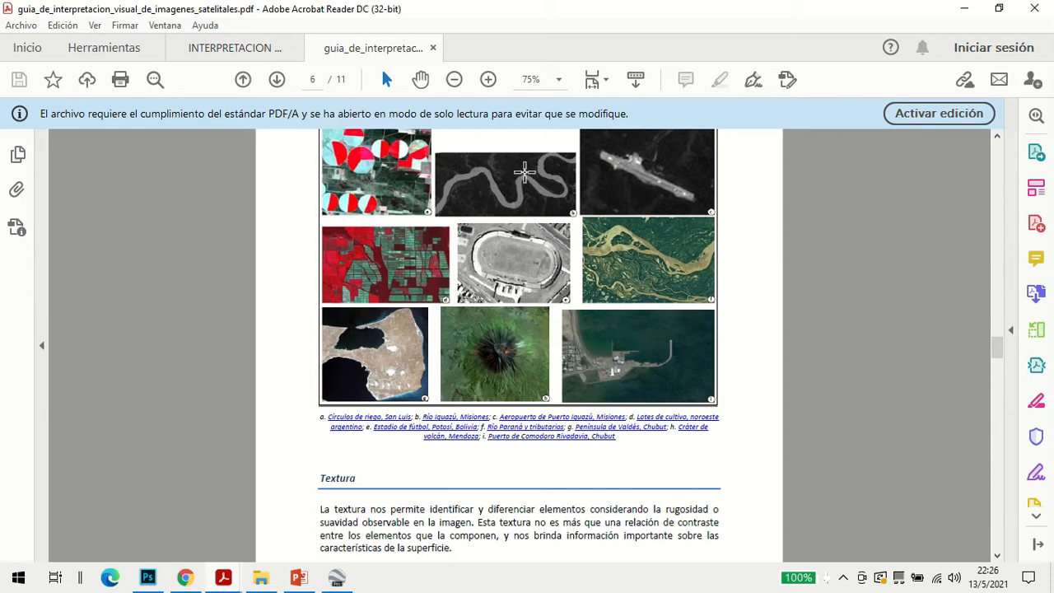
left_click(962, 9)
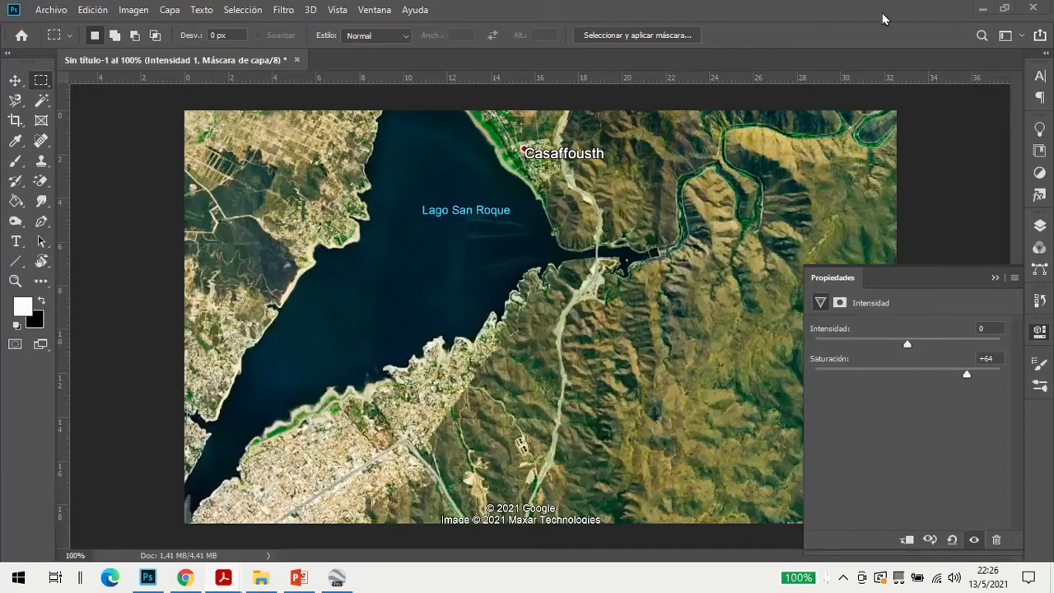
Try converting the image to Escala de grises, discarding the adjustment layers, and undo the mode conversion
mouse_move(485, 6)
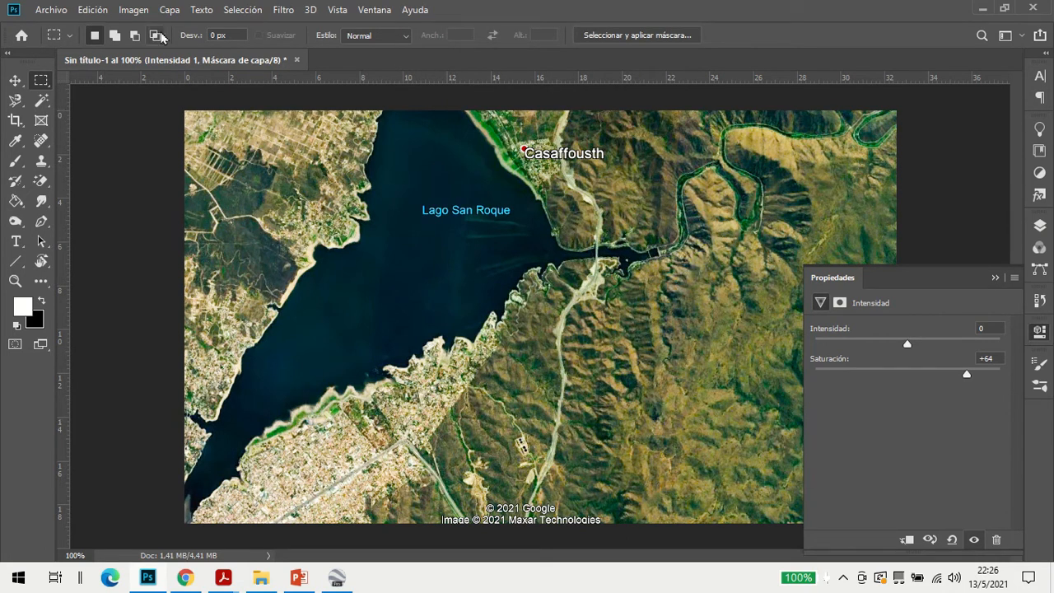
left_click(149, 11)
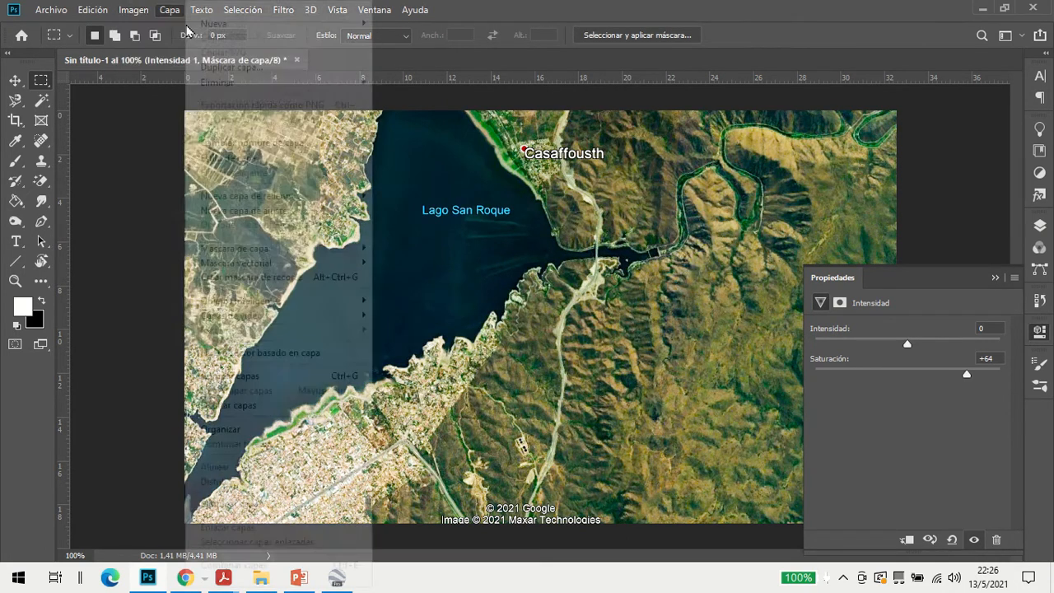
mouse_move(170, 31)
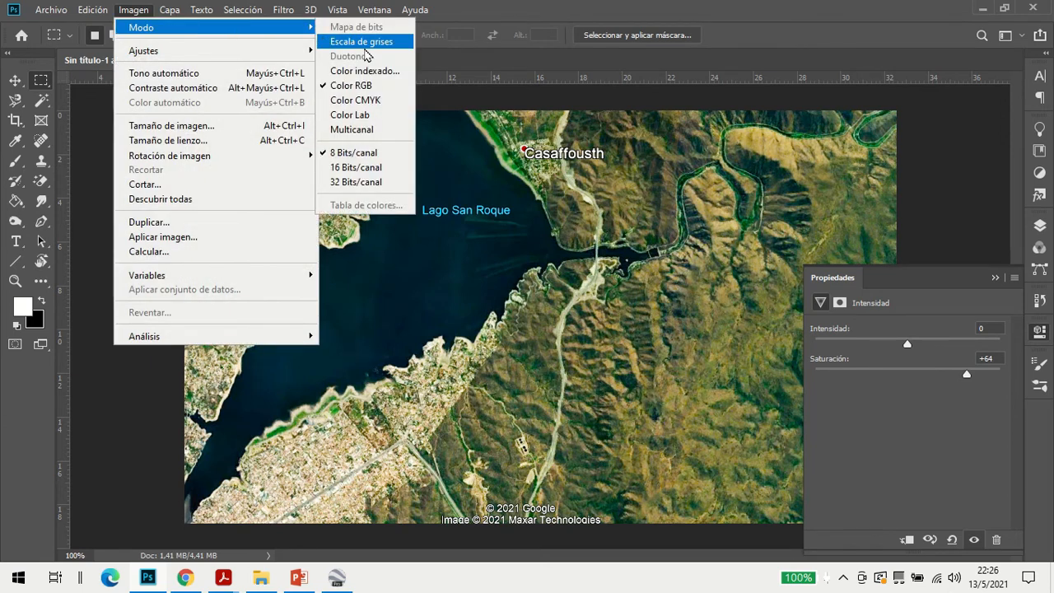
mouse_move(246, 58)
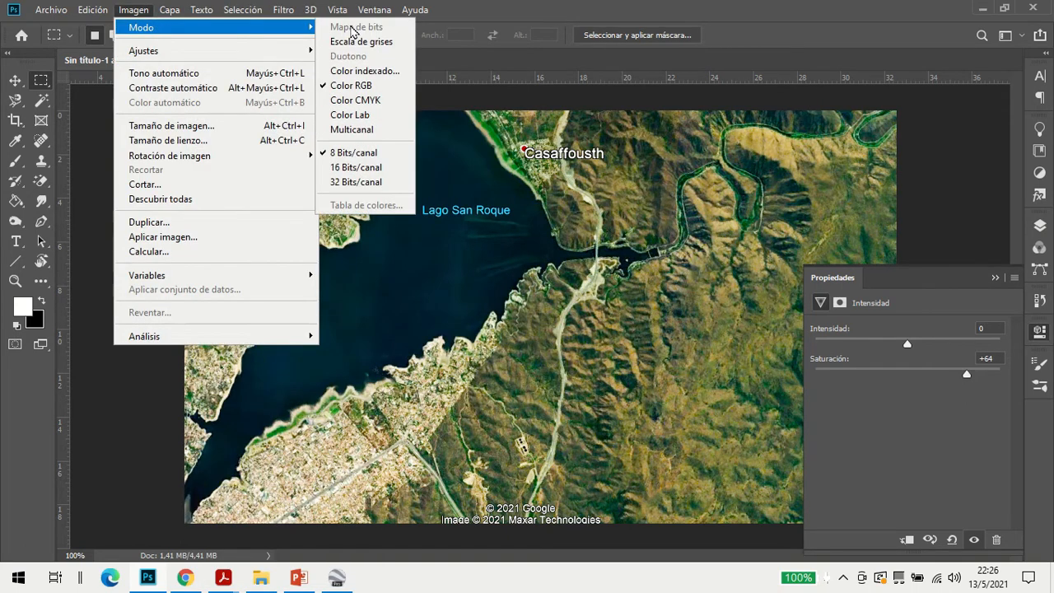
left_click(346, 43)
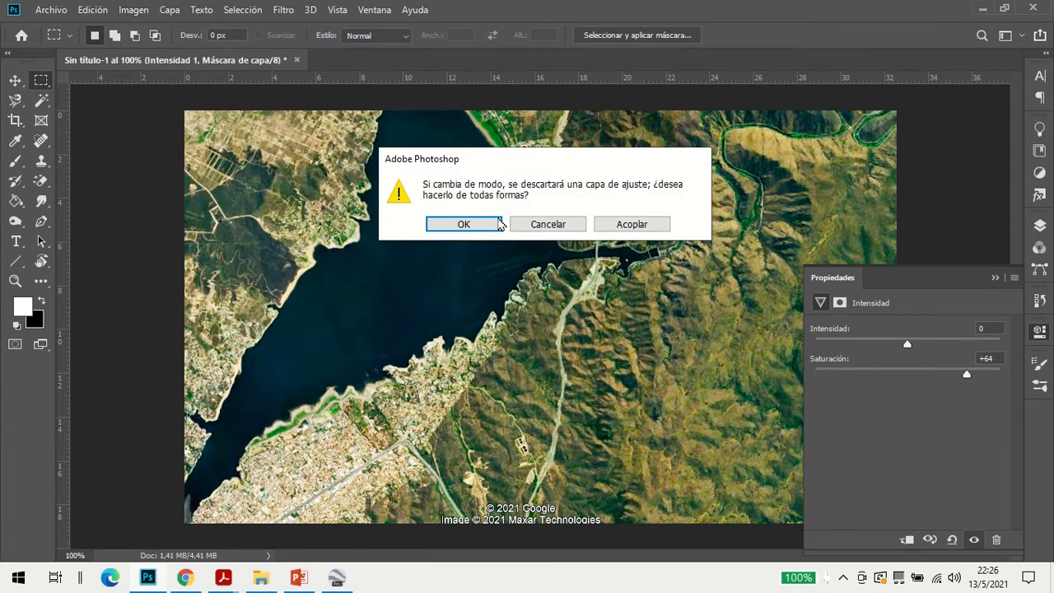
left_click(473, 229)
left_click(467, 245)
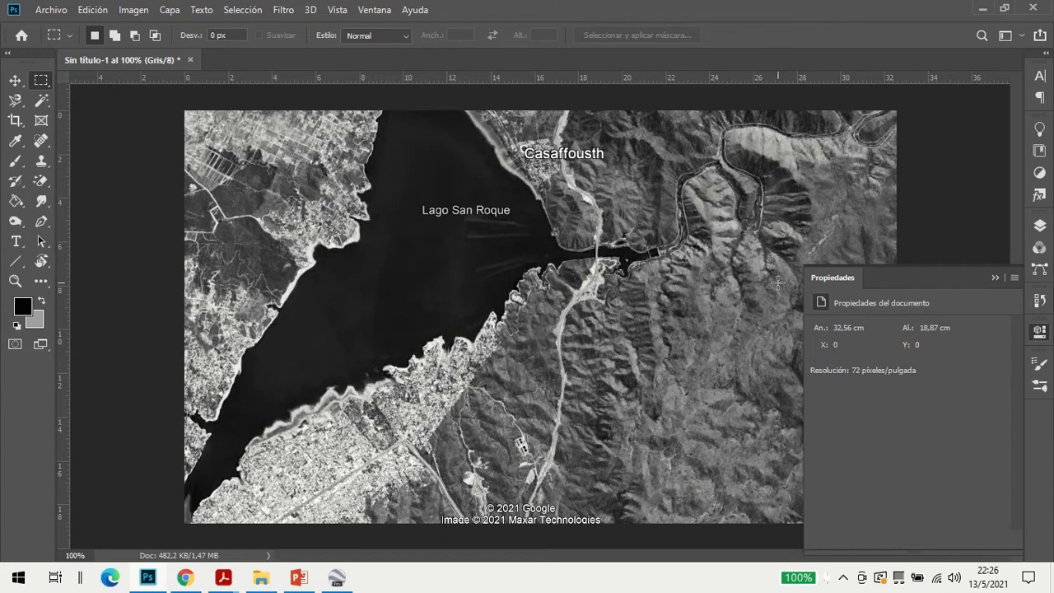
mouse_move(463, 63)
left_click(416, 51)
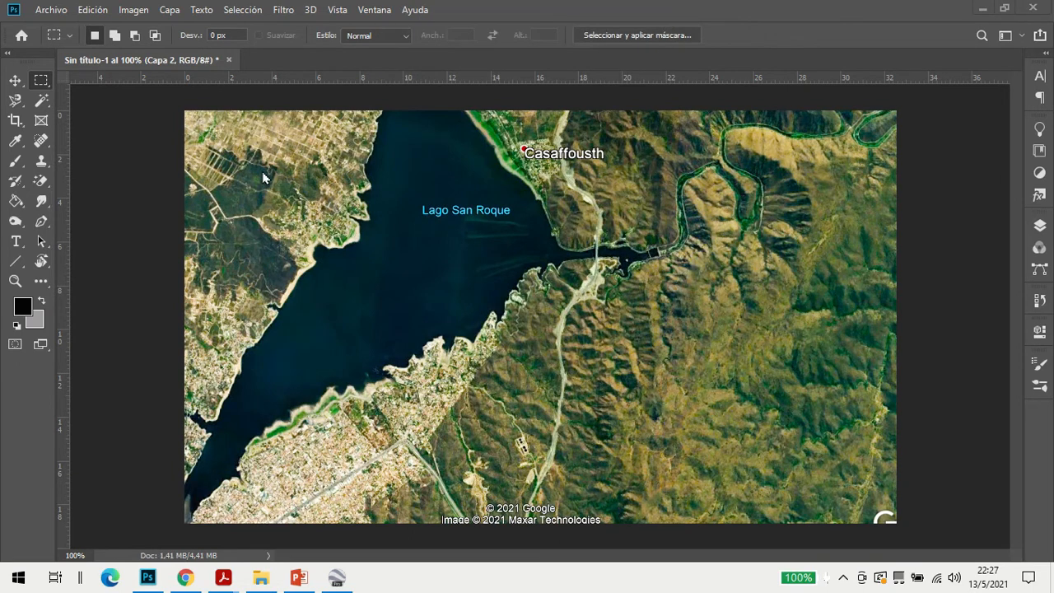
left_click(1036, 230)
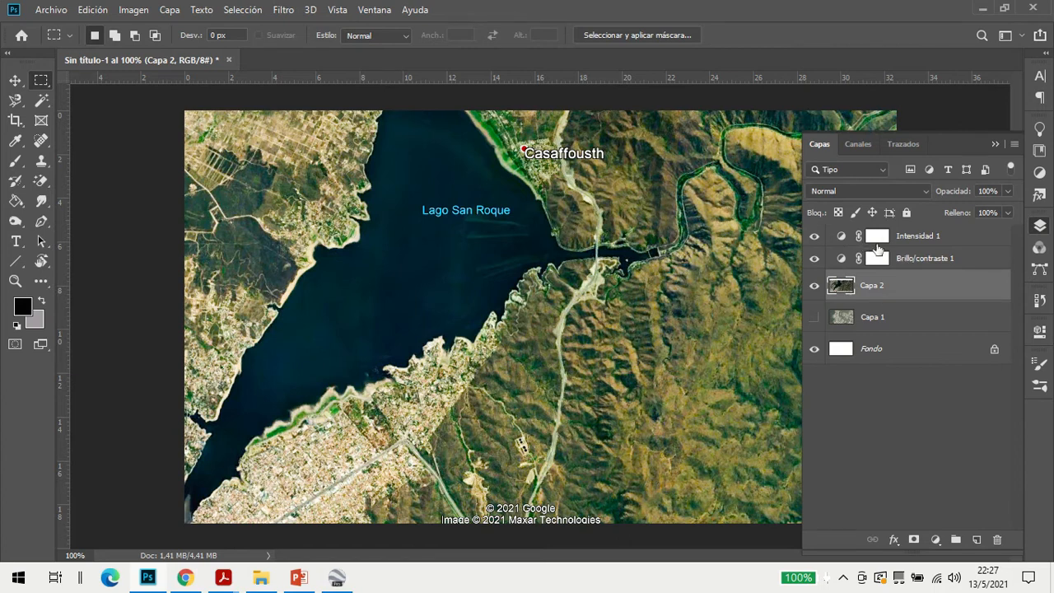
left_click(926, 260)
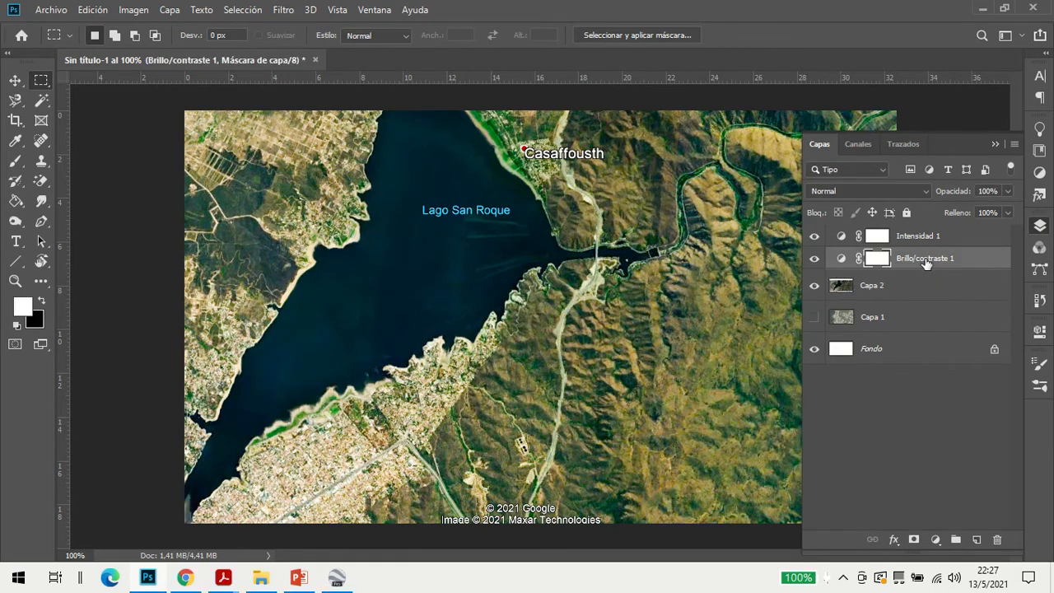
left_click(141, 10)
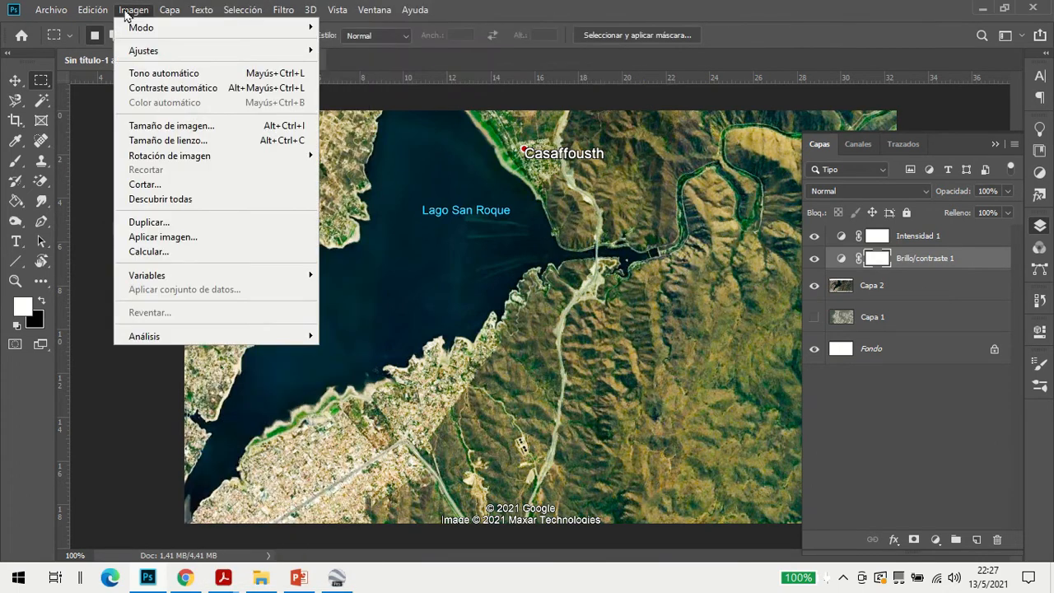
mouse_move(142, 31)
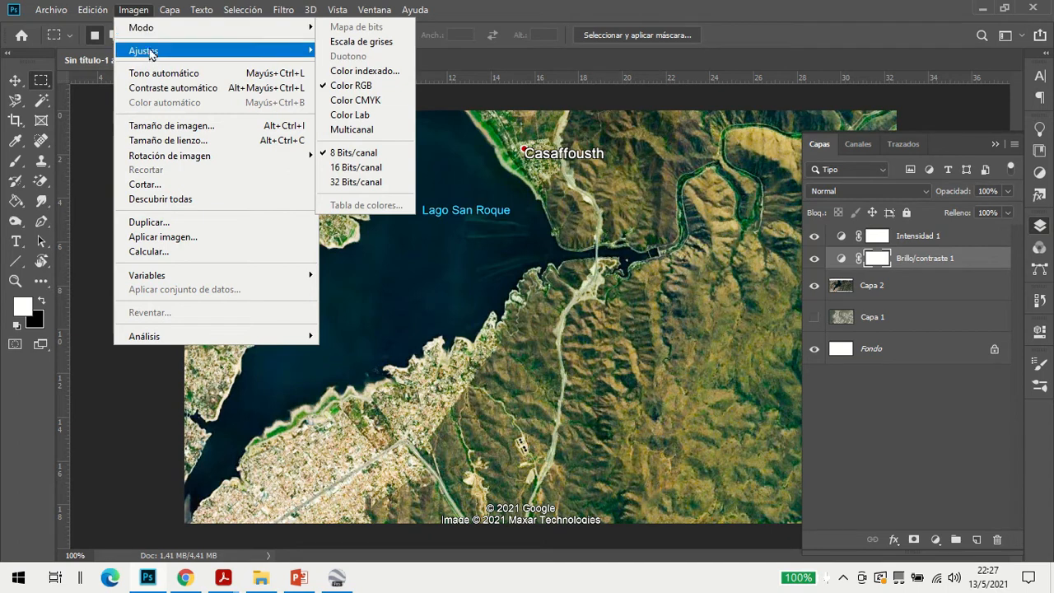
mouse_move(147, 51)
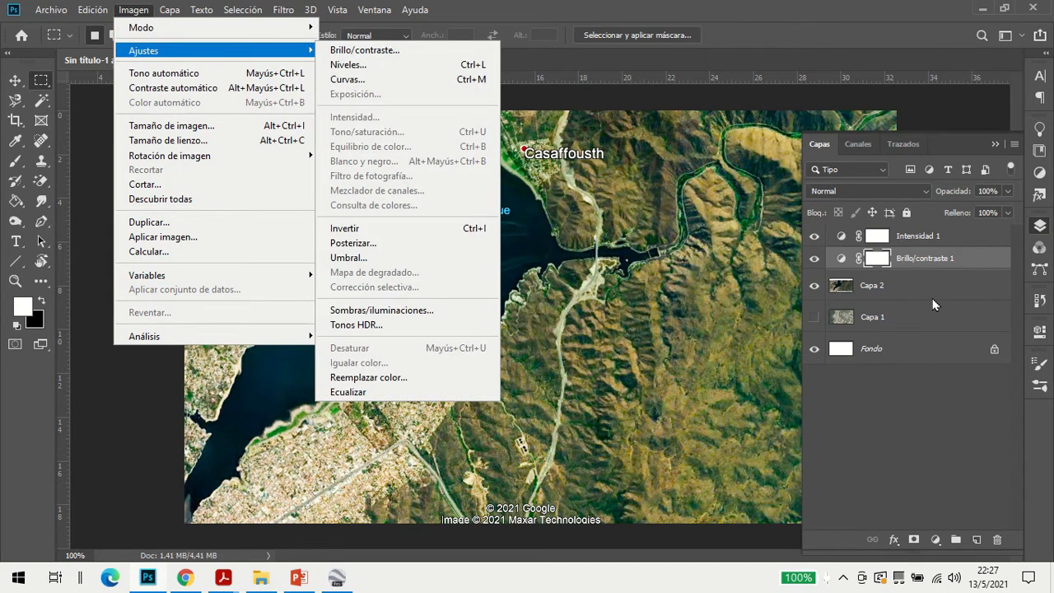
Apply the Infrarrojo blanco y negro (RGB) preset of the channel mixer (Mezclador de canales) to Capa 2
left_click(853, 283)
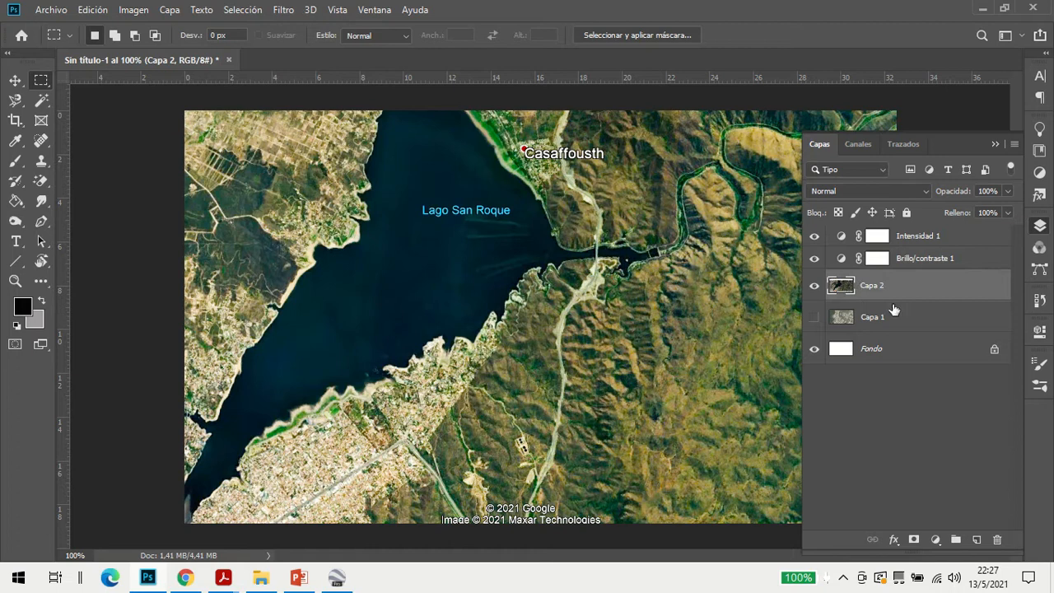
left_click(132, 11)
left_click(92, 10)
left_click(131, 10)
mouse_move(239, 49)
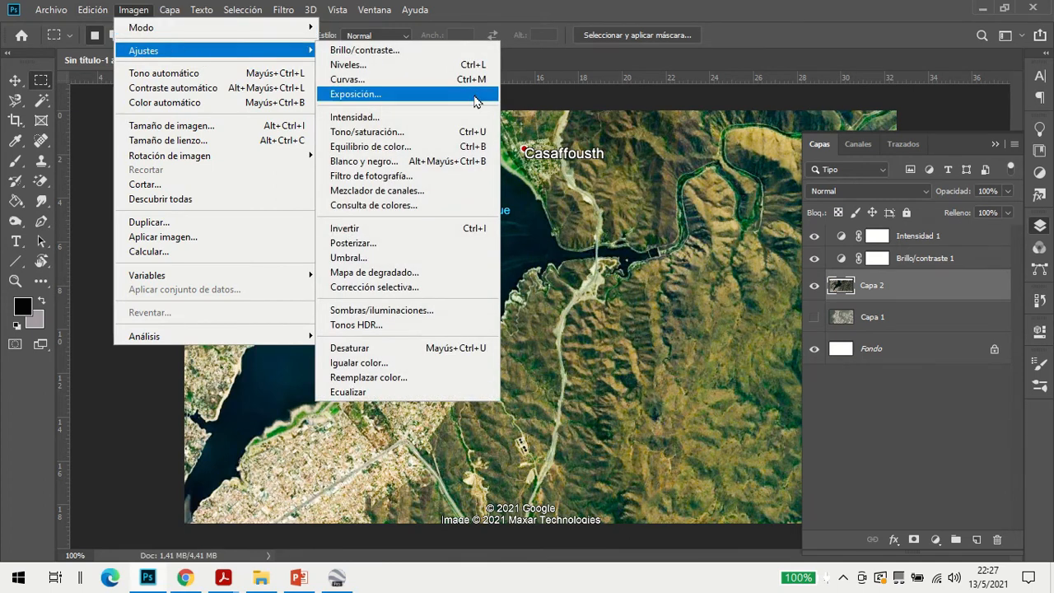
left_click(395, 196)
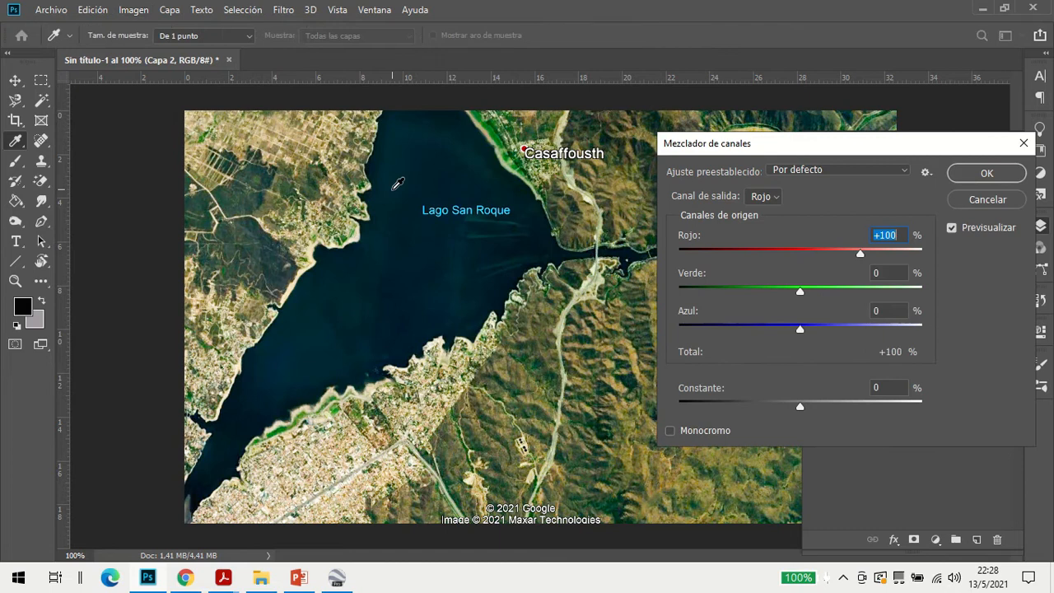
left_click(821, 170)
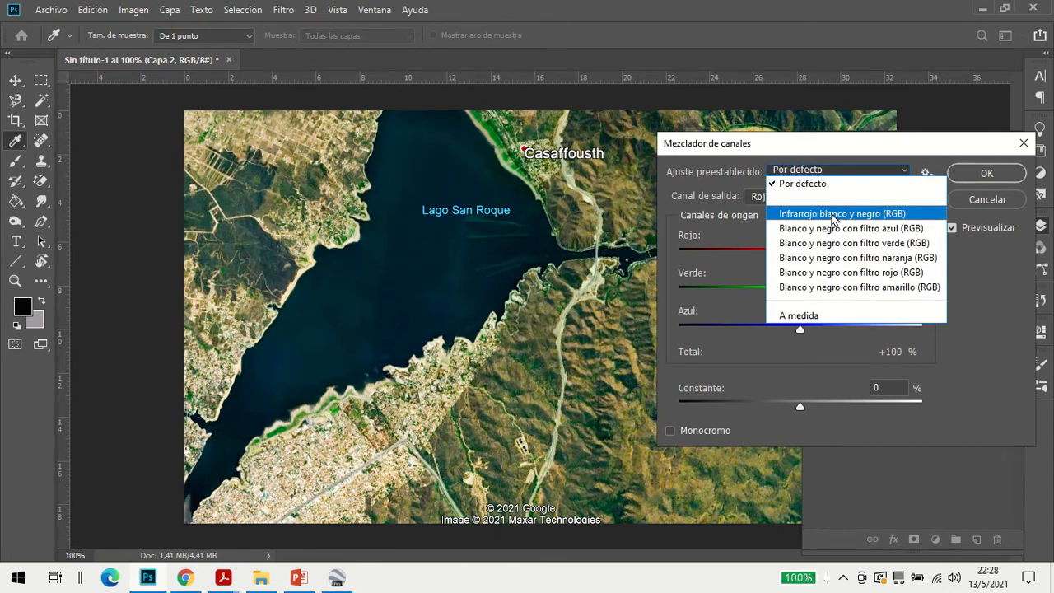
left_click(834, 214)
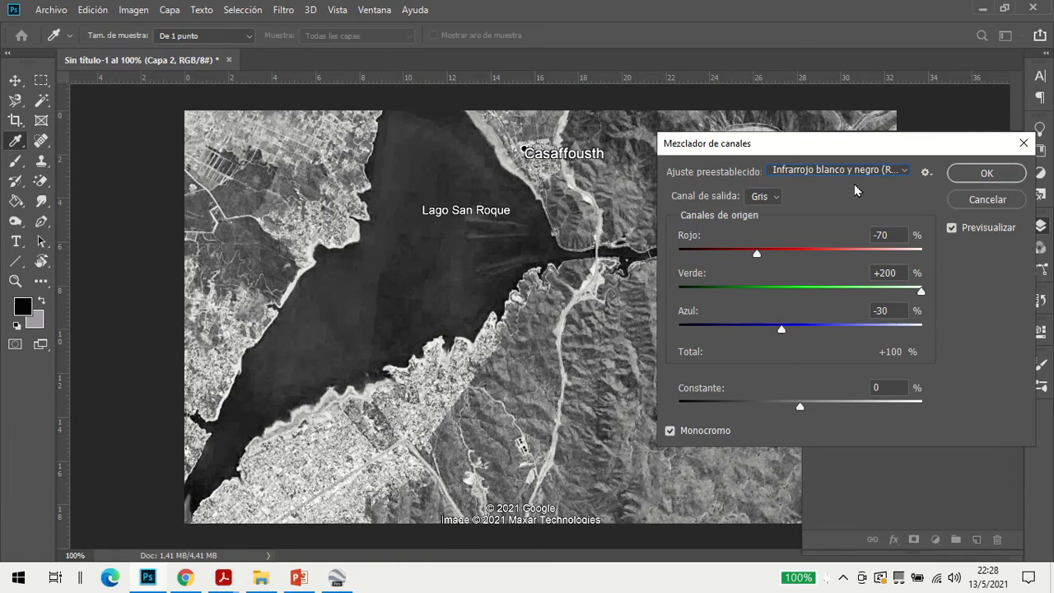
Set the channel mixer's red to -41 % and blue to -39 %, apply it to Capa 2, and undo the adjustment
left_click_drag(818, 148, 963, 174)
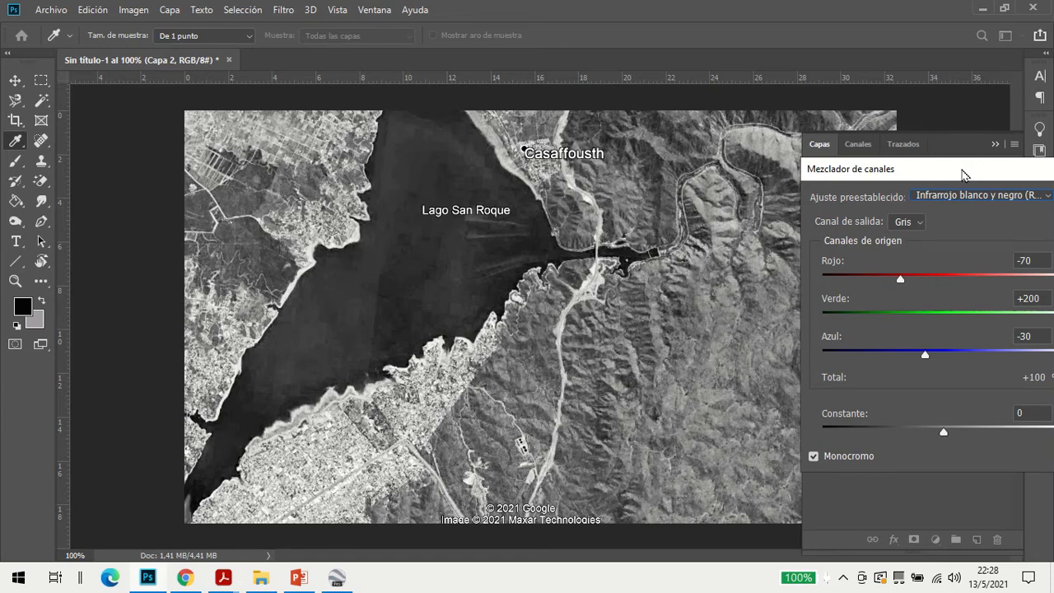
left_click_drag(963, 174, 848, 170)
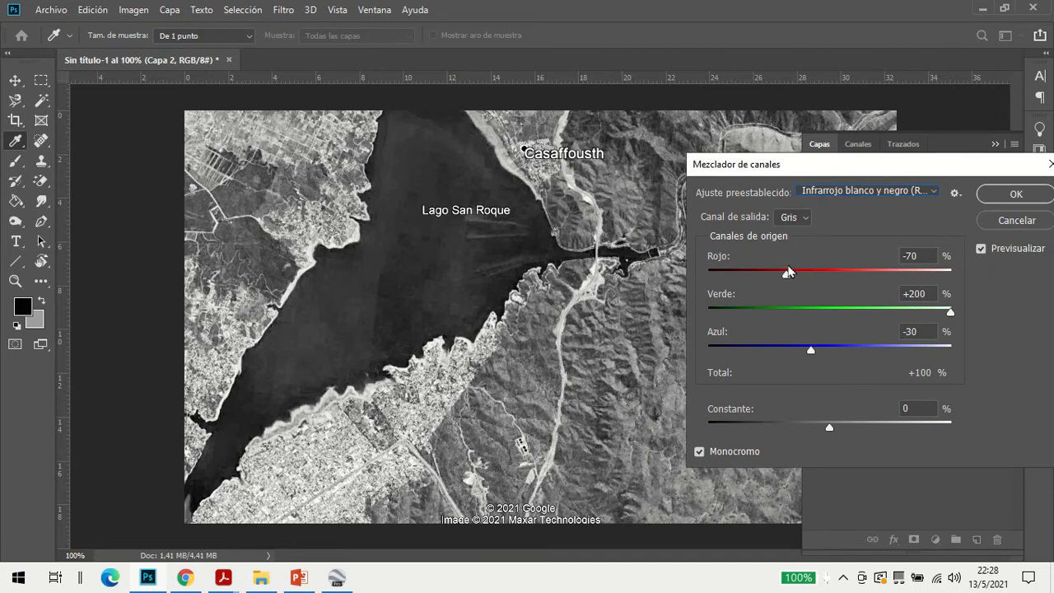
mouse_move(787, 272)
left_mouse_down()
mouse_move(754, 277)
mouse_move(829, 294)
mouse_move(803, 285)
left_mouse_up()
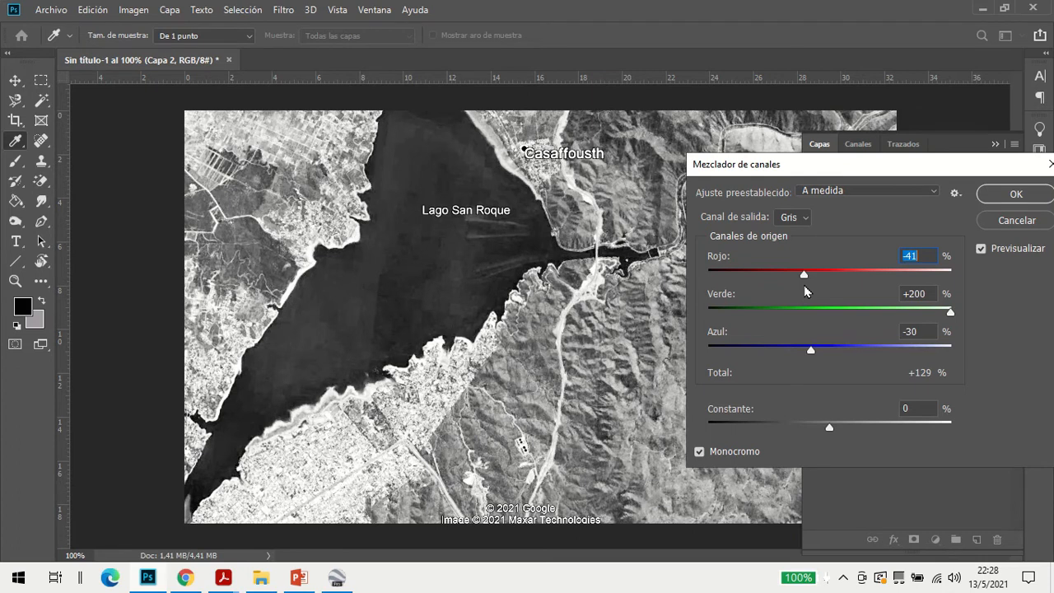
mouse_move(819, 356)
left_mouse_down()
mouse_move(838, 356)
mouse_move(805, 354)
left_mouse_up()
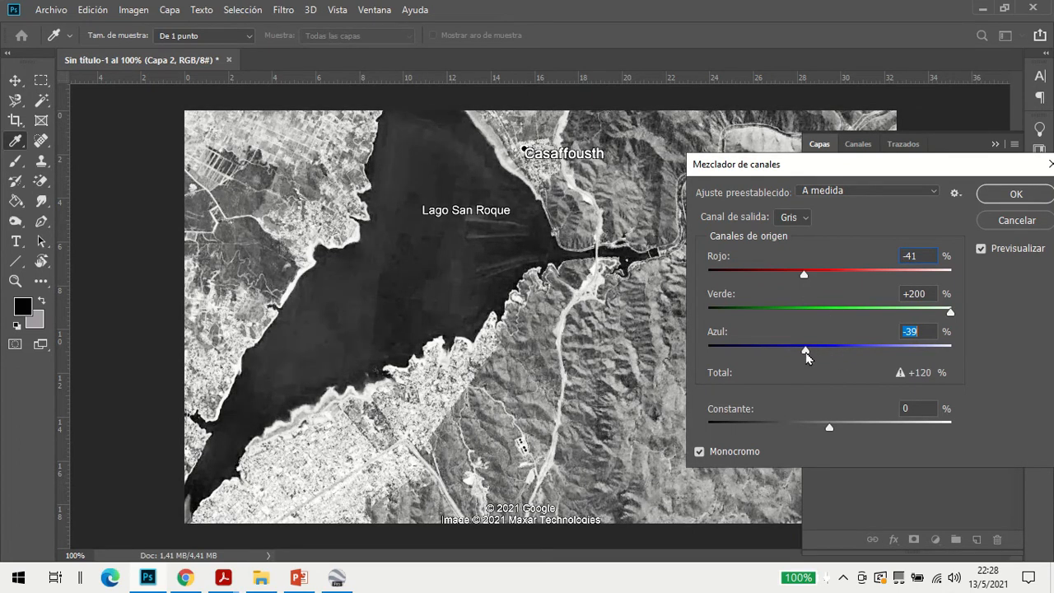
left_click(1009, 194)
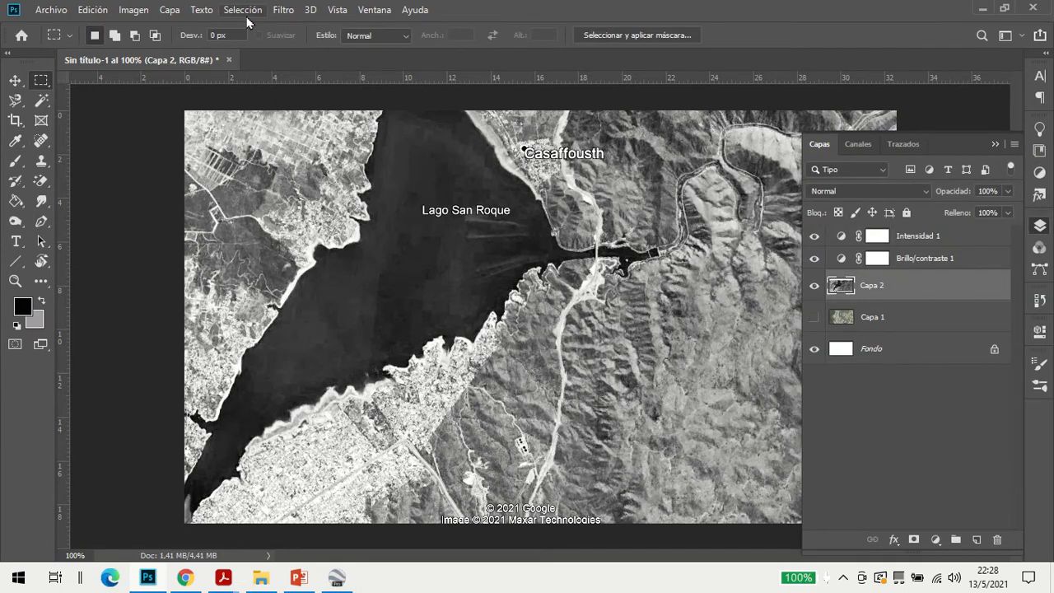
key("ctrl+z")
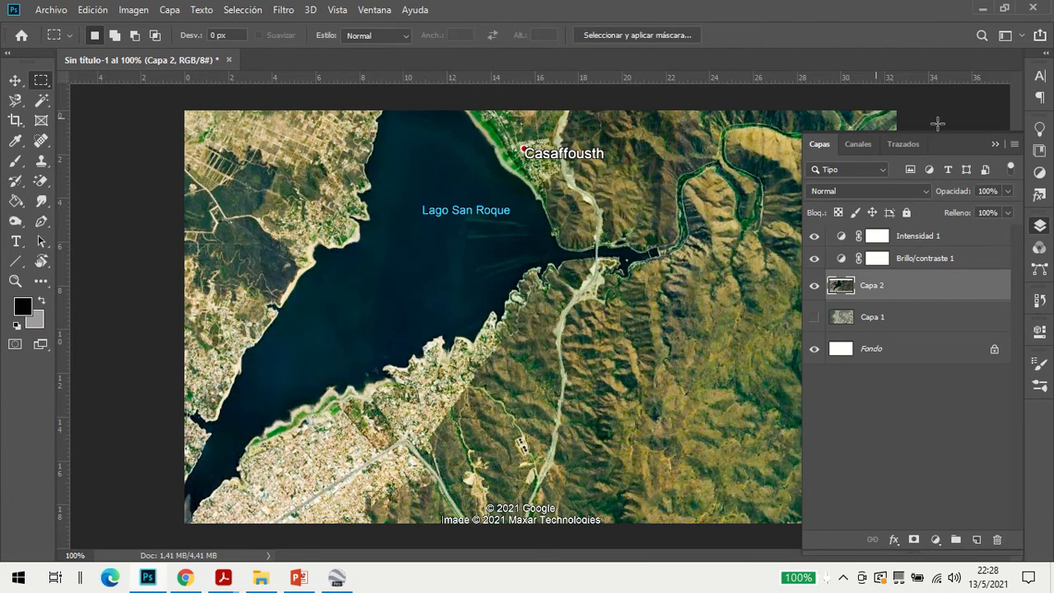
left_click(996, 145)
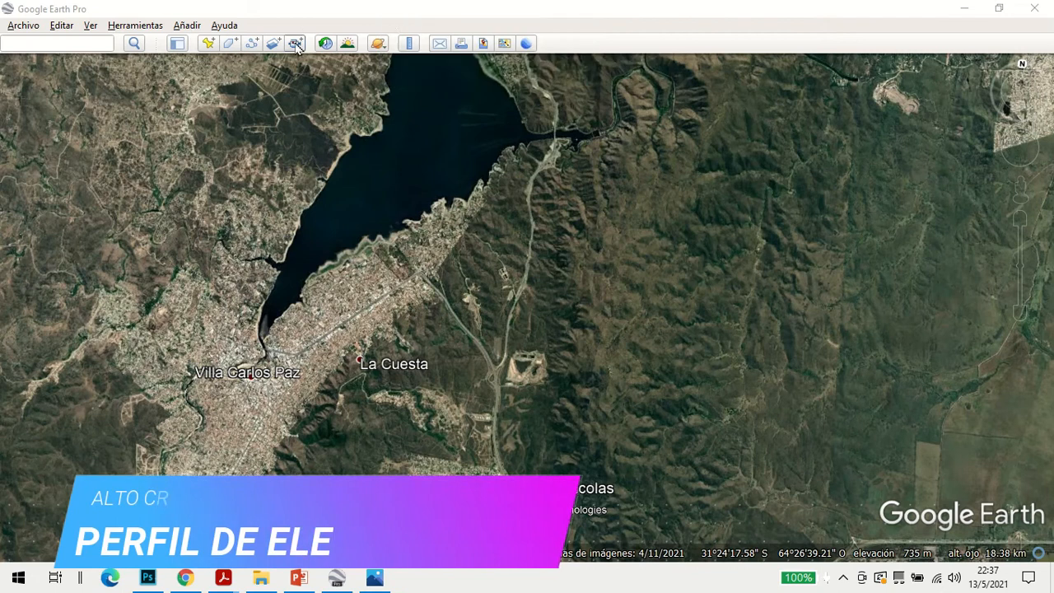
In Google Earth Pro, draw a ruler line about 6.4 km long from the lake's southern end at Villa Carlos Paz eastward across the hills
left_click(409, 44)
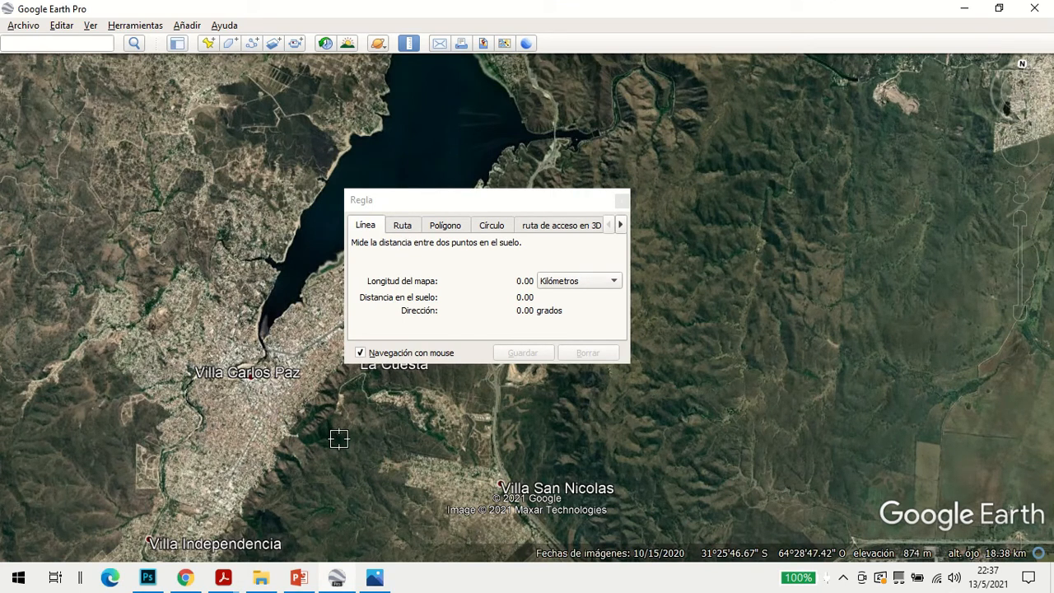
left_click_drag(437, 203, 389, 60)
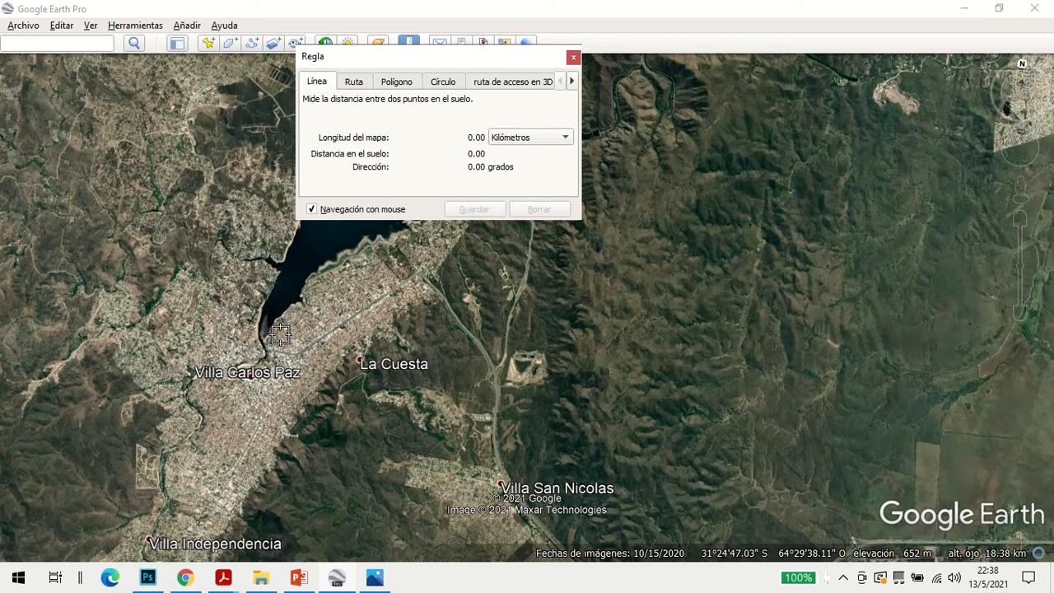
left_click(280, 334)
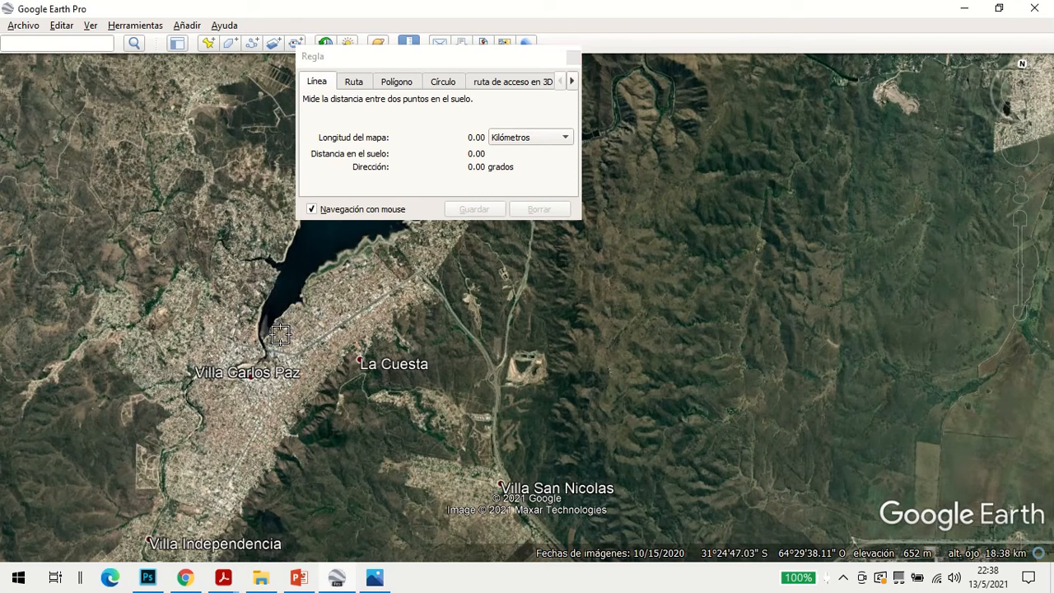
left_click_drag(301, 338, 339, 331)
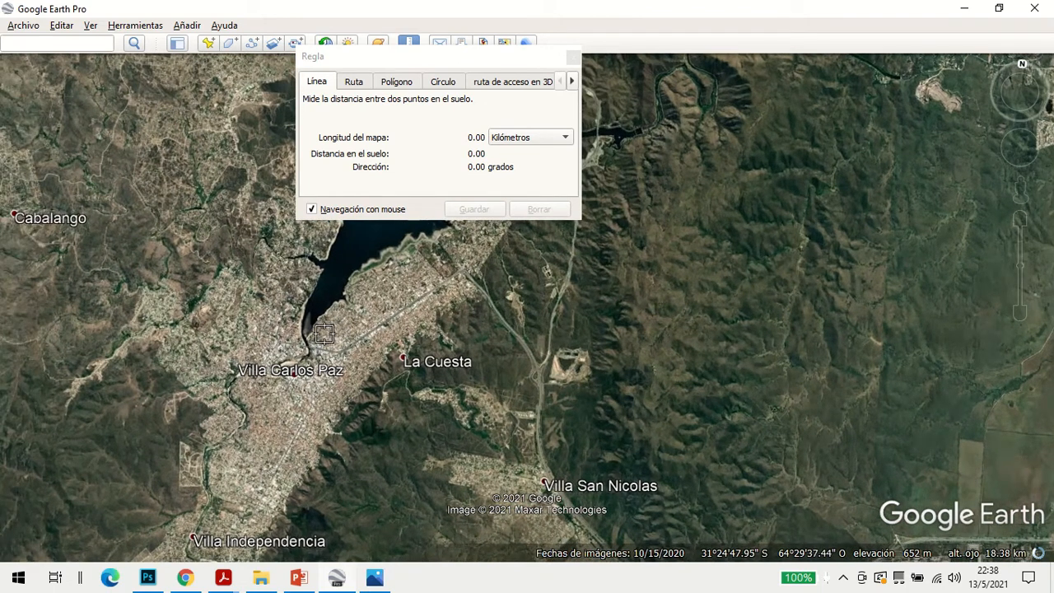
left_click(323, 333)
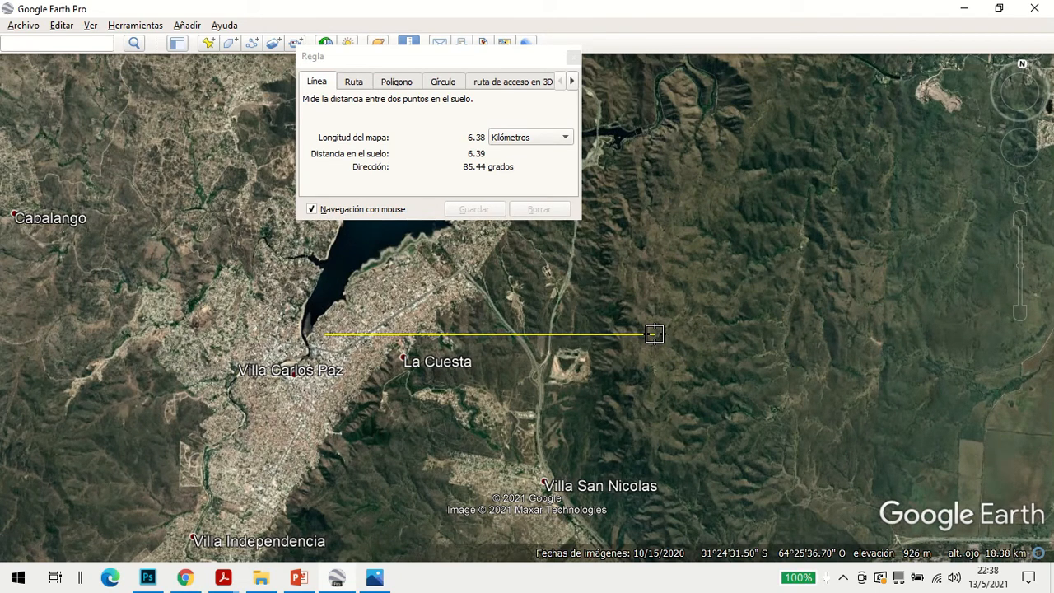
left_click(653, 333)
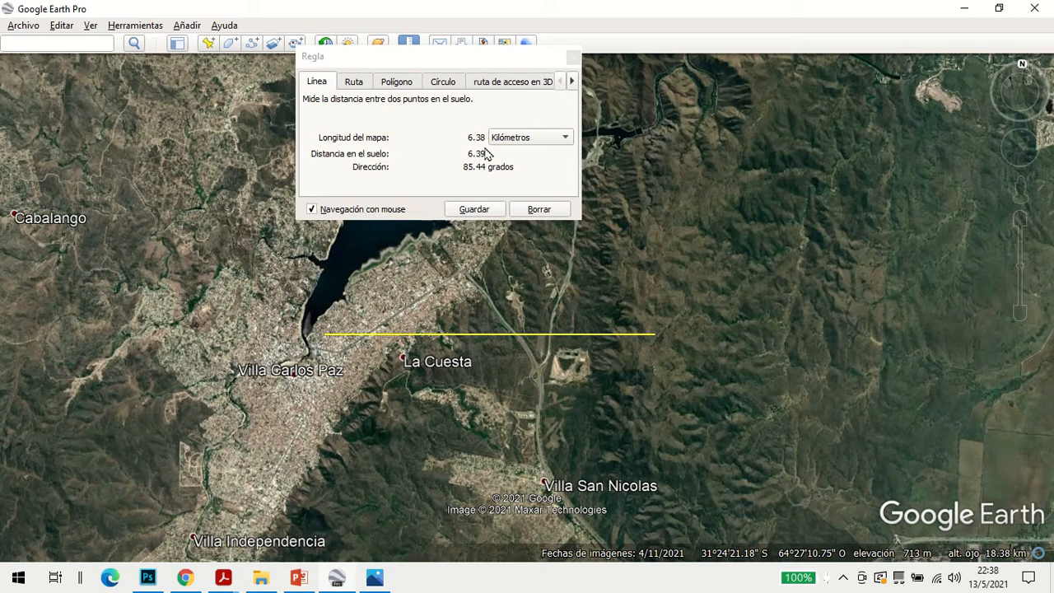
Review the ruler's Ruta, Polígono, Círculo and 3D path modes, including Ruta's elevation profile option, and return to the Línea measurement
left_click(354, 83)
left_click(397, 83)
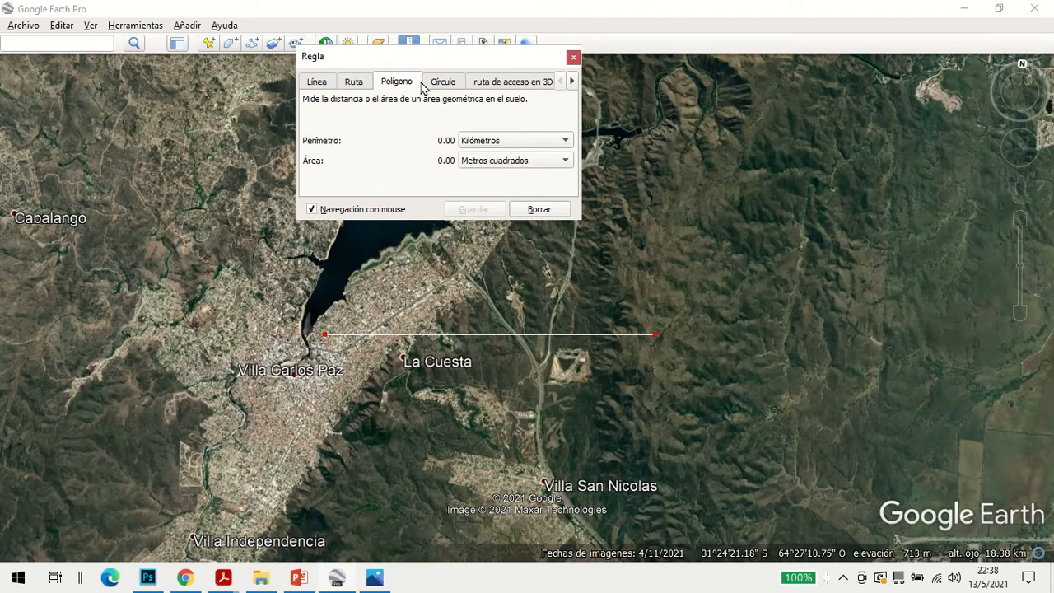
left_click(441, 83)
left_click(496, 83)
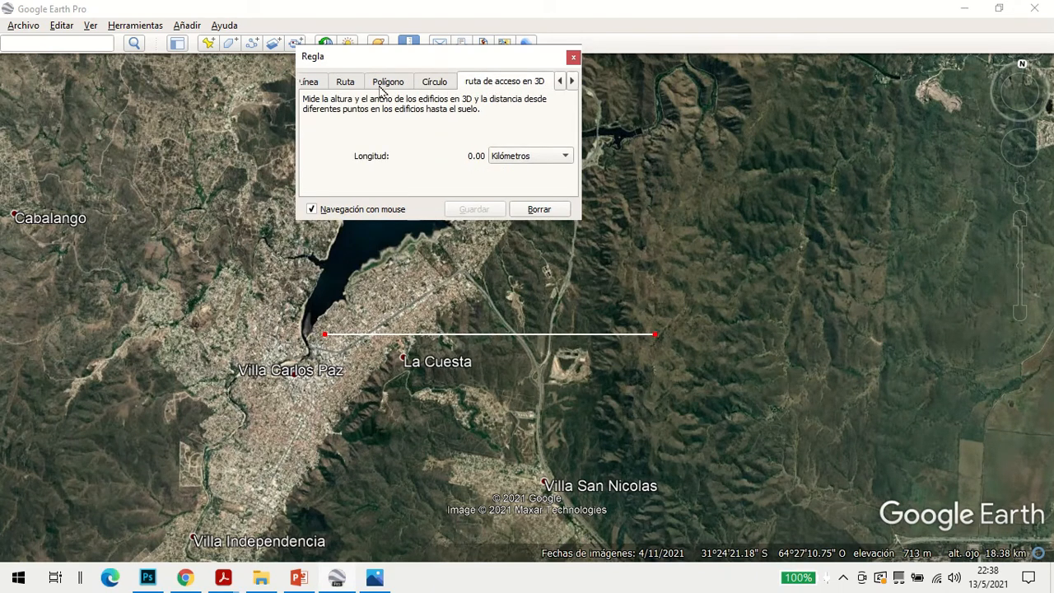
left_click(318, 83)
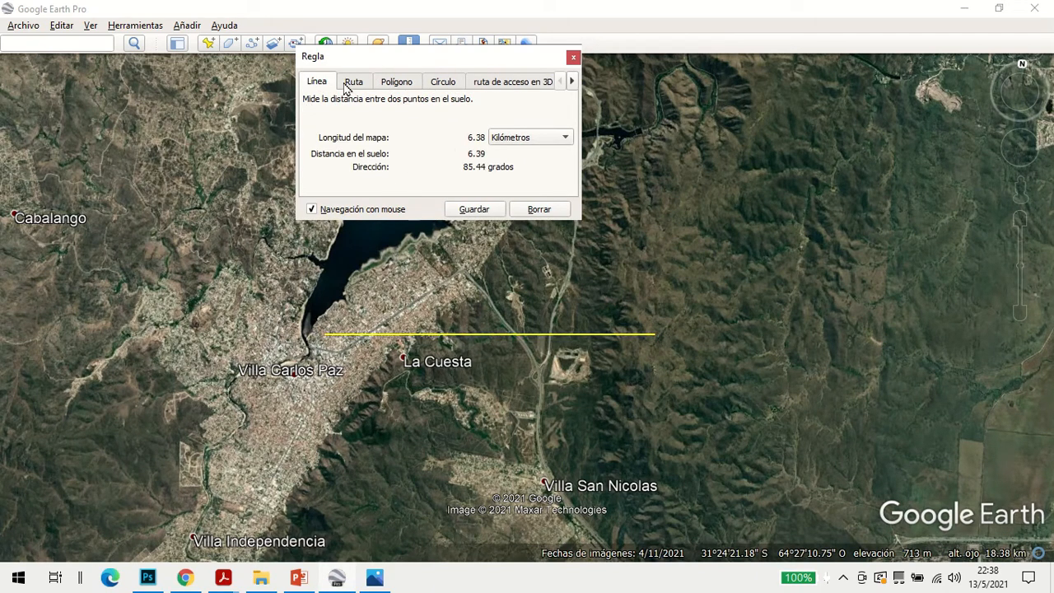
left_click(350, 84)
left_click(318, 84)
left_click(354, 84)
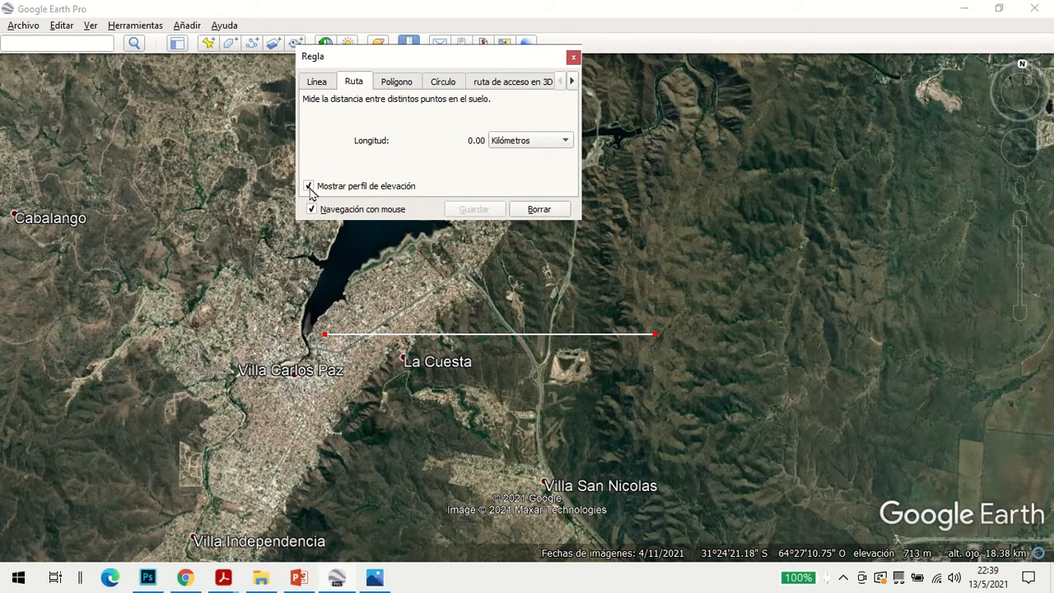
left_click(321, 82)
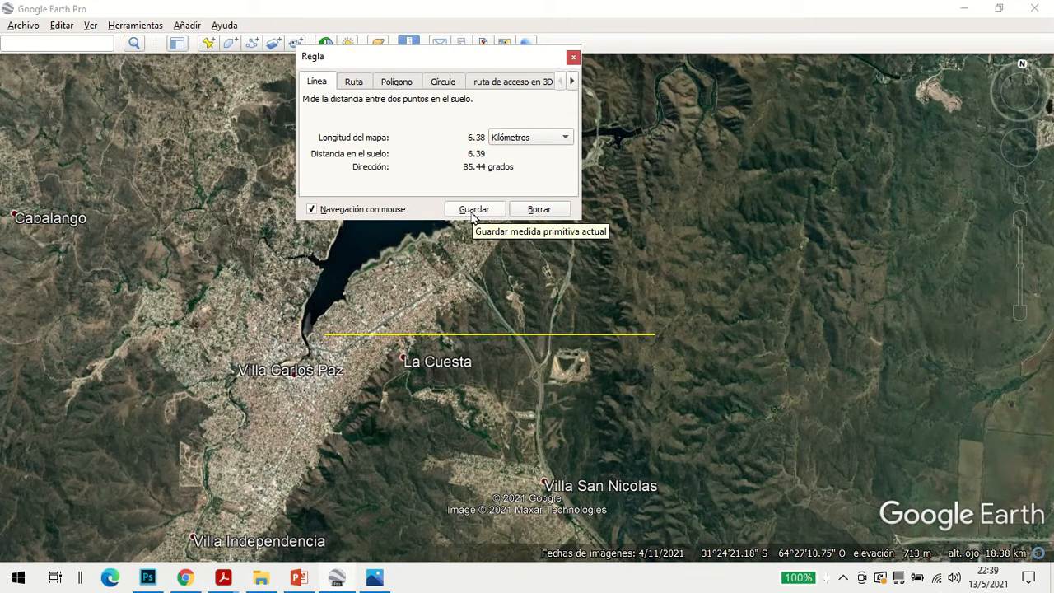
Save the measured line as a path, keeping the name Medición de la línea
left_click(474, 209)
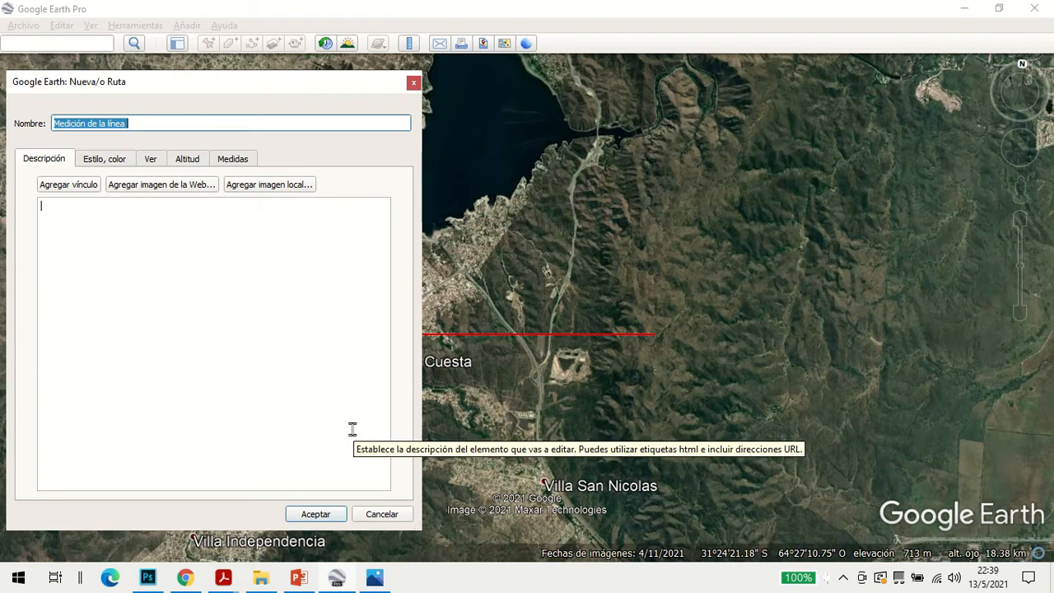
left_click(315, 514)
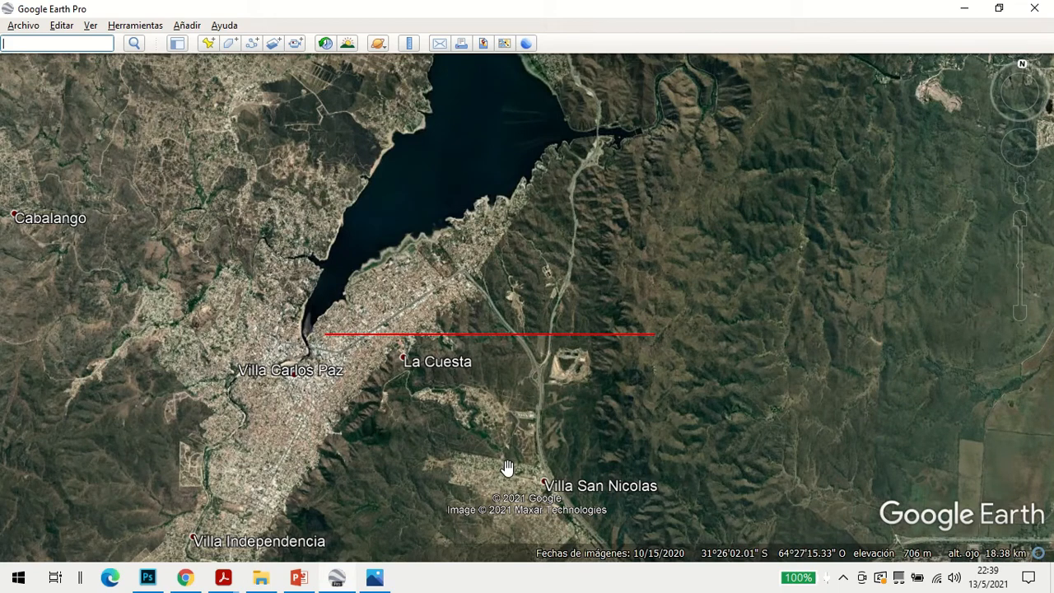
Display the elevation profile of the newly saved Medición de la línea from the temporary places, and hide the sidebar to widen the graph
left_click(177, 46)
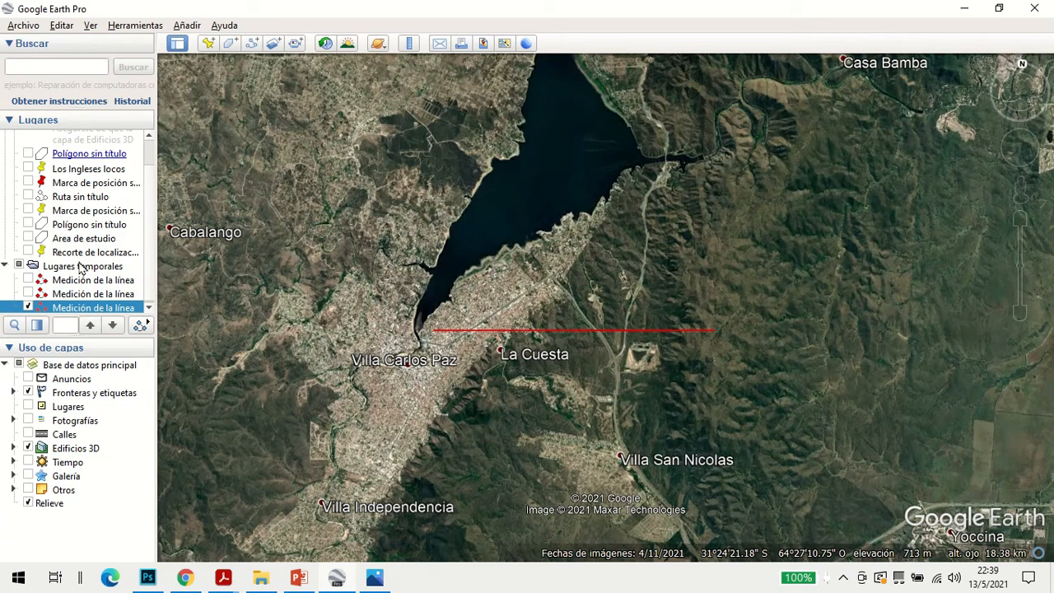
right_click(72, 313)
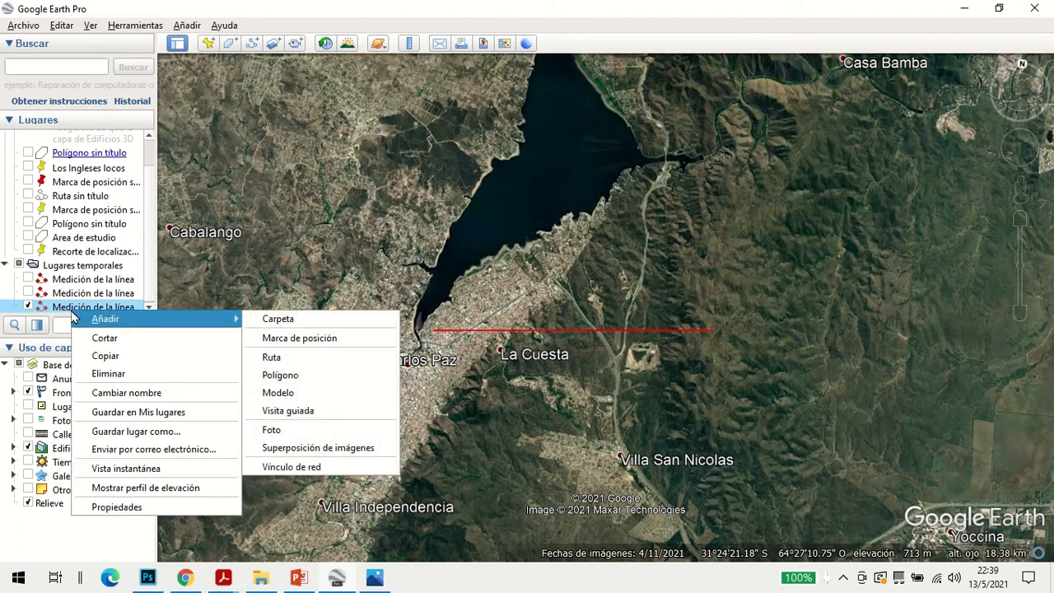
left_click(145, 487)
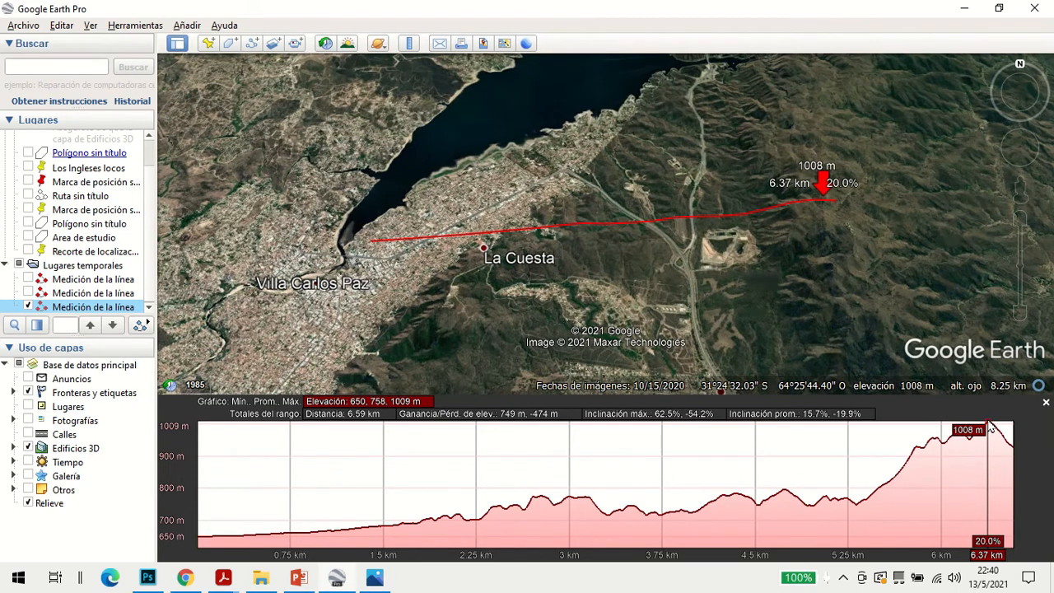
left_click(177, 45)
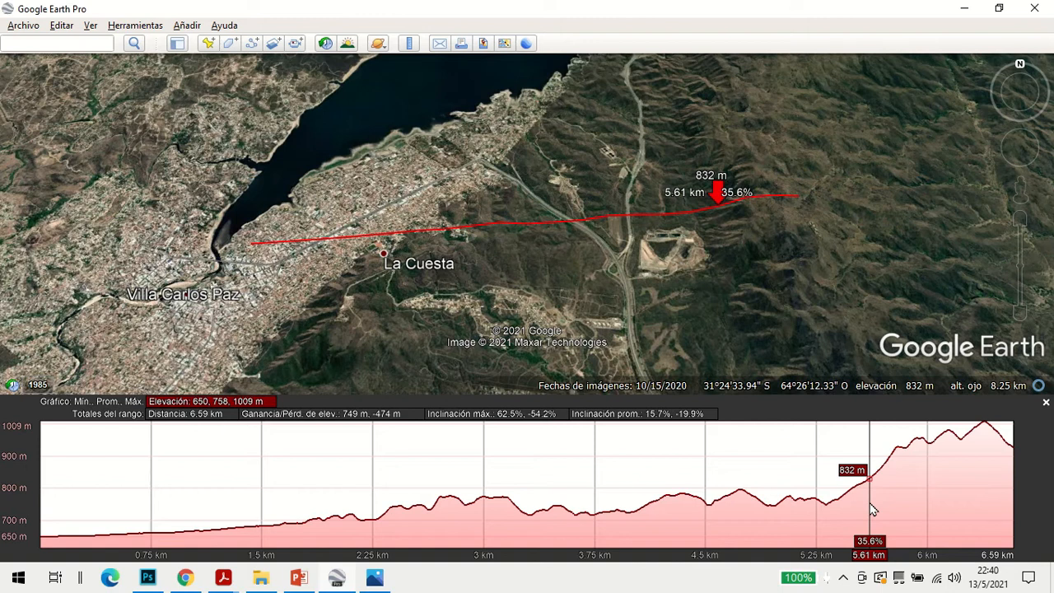
mouse_move(463, 72)
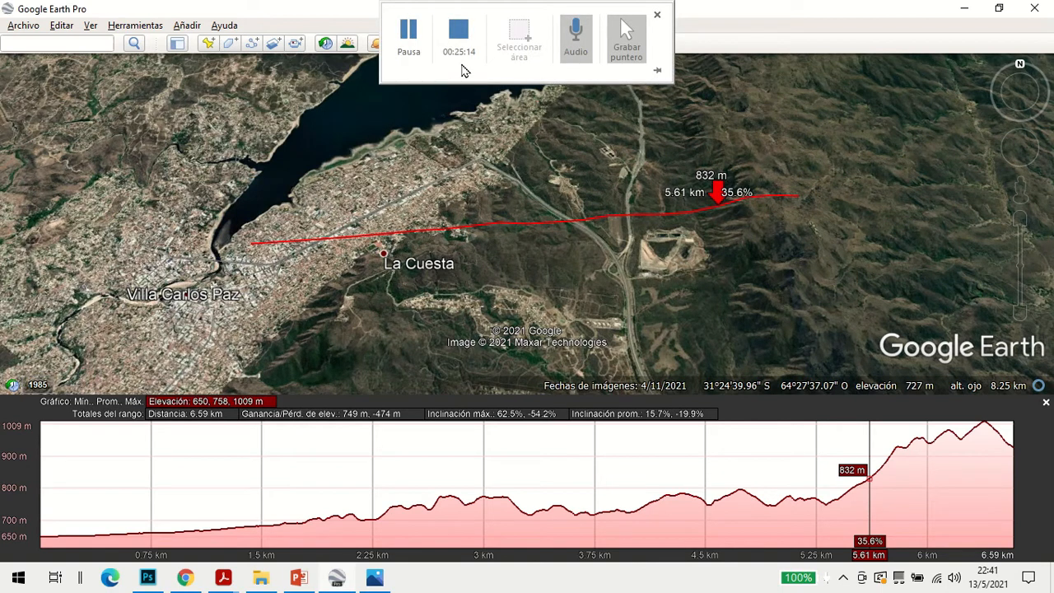